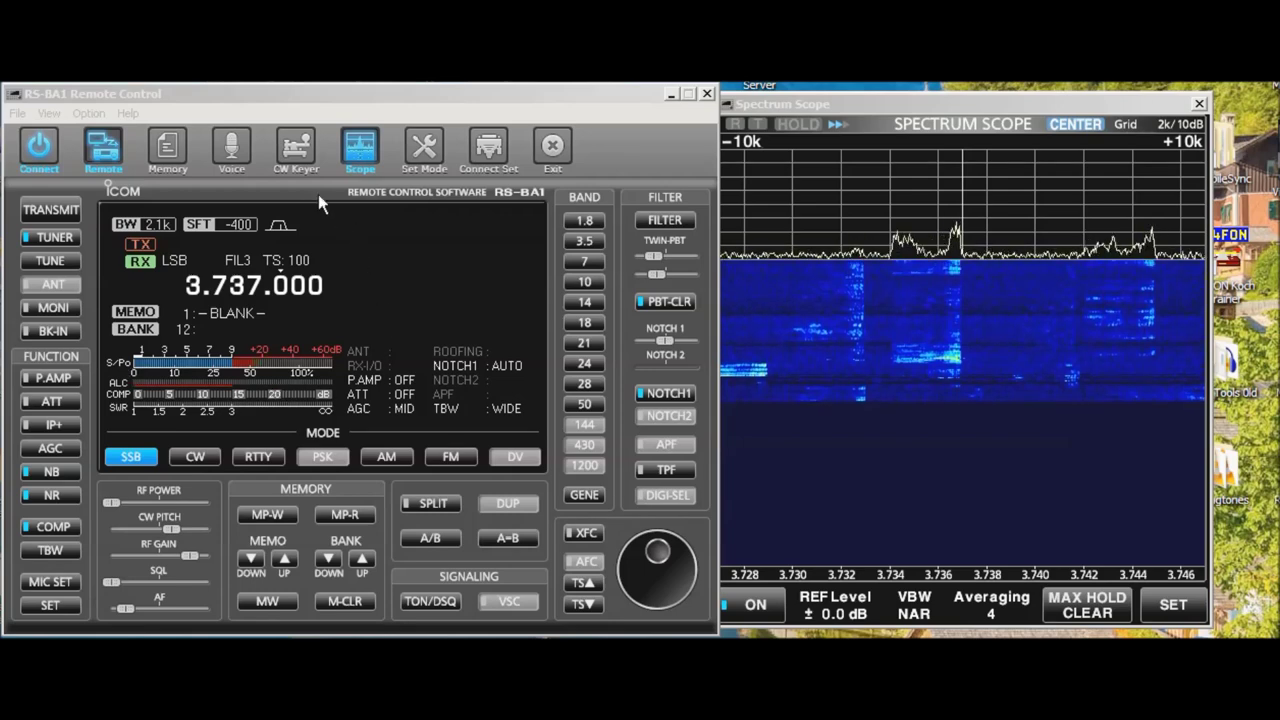
Step: Open the memory channel editor, browse ahead through the memory banks and return to bank 1
click(169, 150)
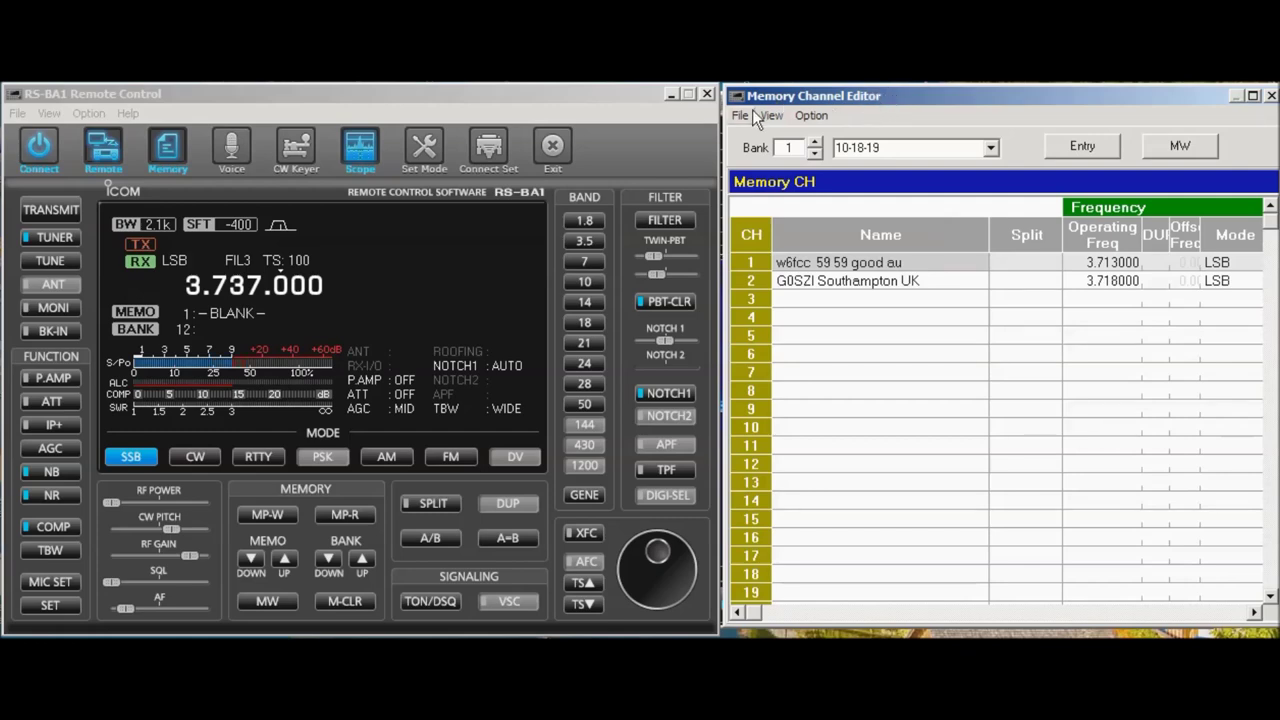
click(816, 151)
mouse_move(1276, 225)
mouse_down()
mouse_move(1270, 580)
mouse_move(1273, 220)
mouse_up()
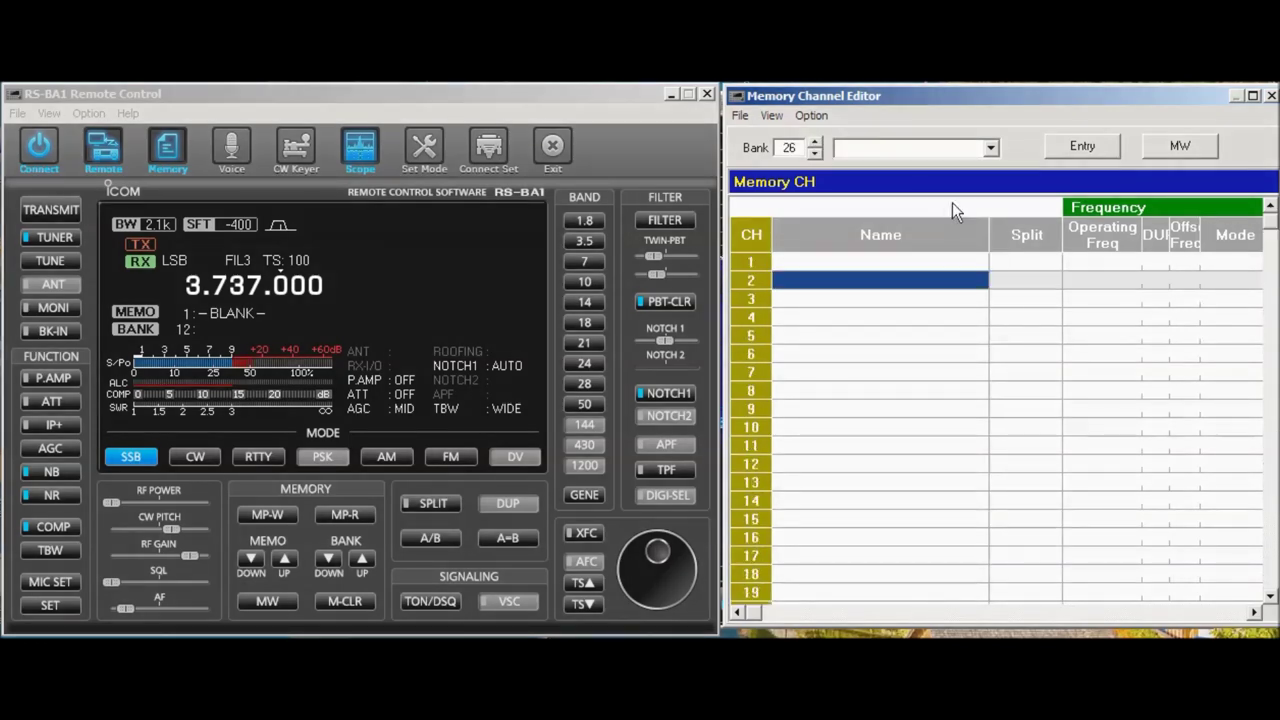
click(814, 144)
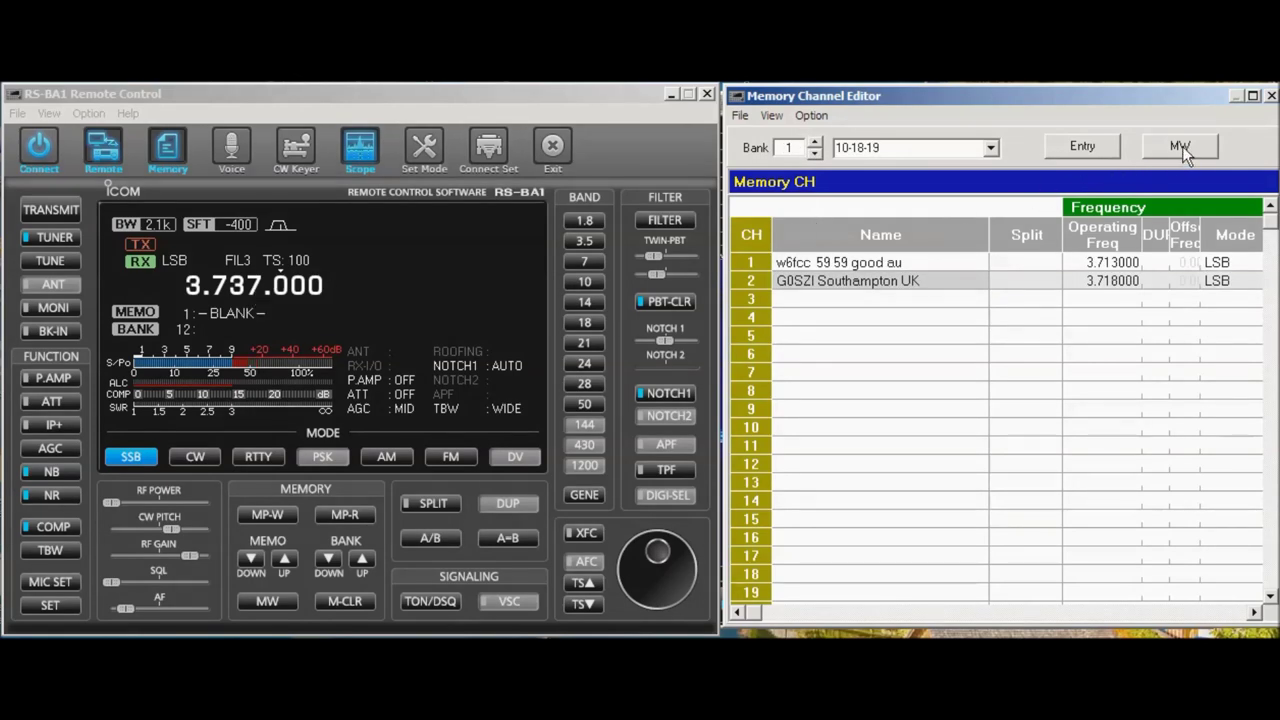
Step: Write the radio's current 3.737.000 LSB frequency into empty channel 3 of bank 1 without overwriting channel 2
click(1182, 146)
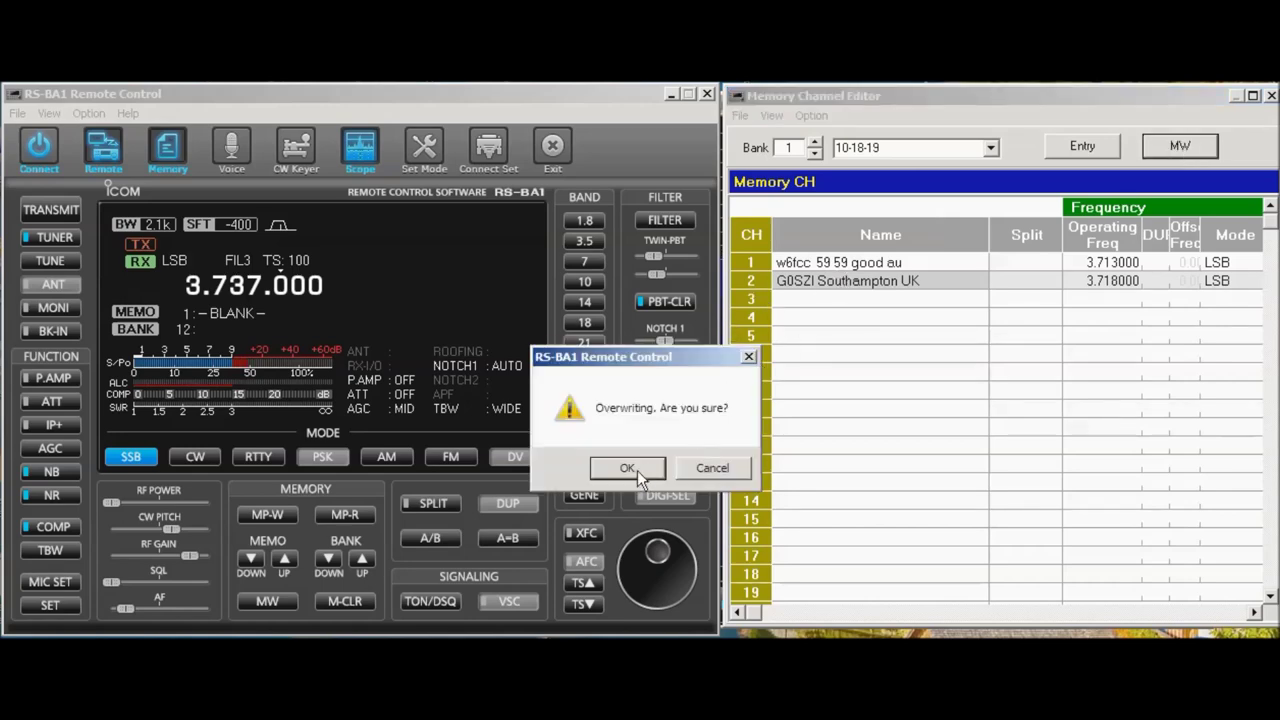
click(718, 475)
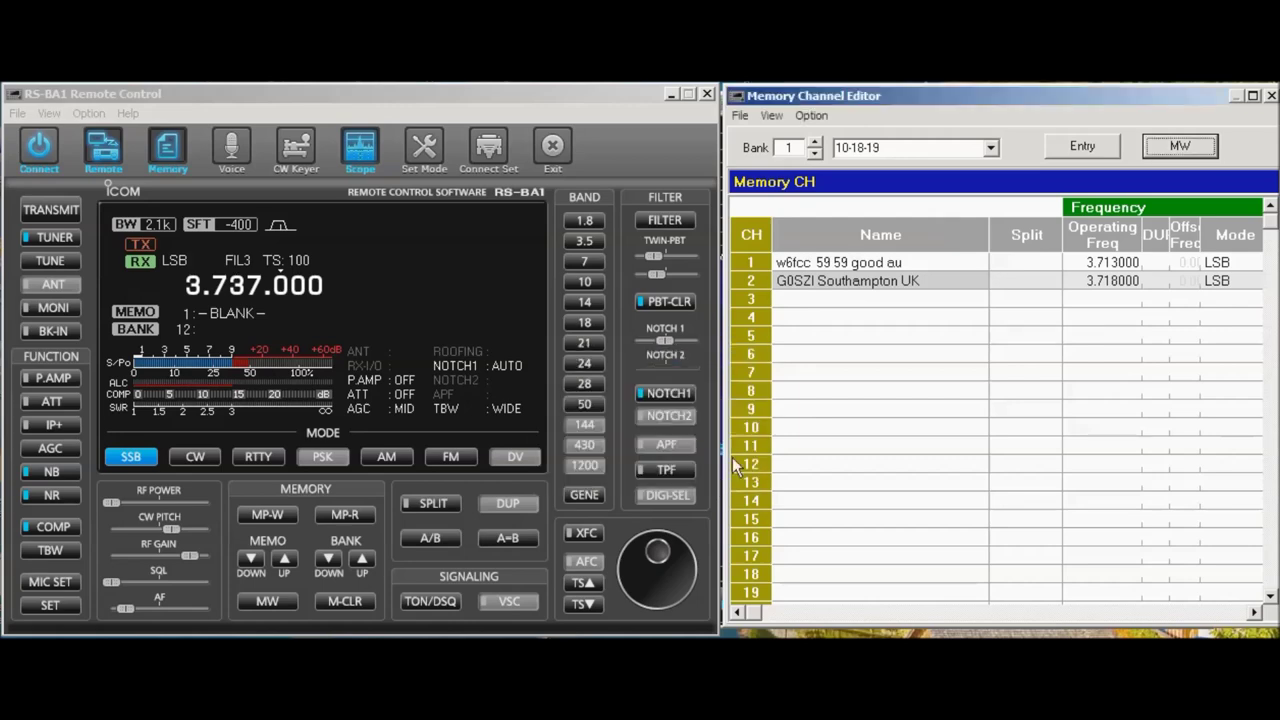
click(809, 300)
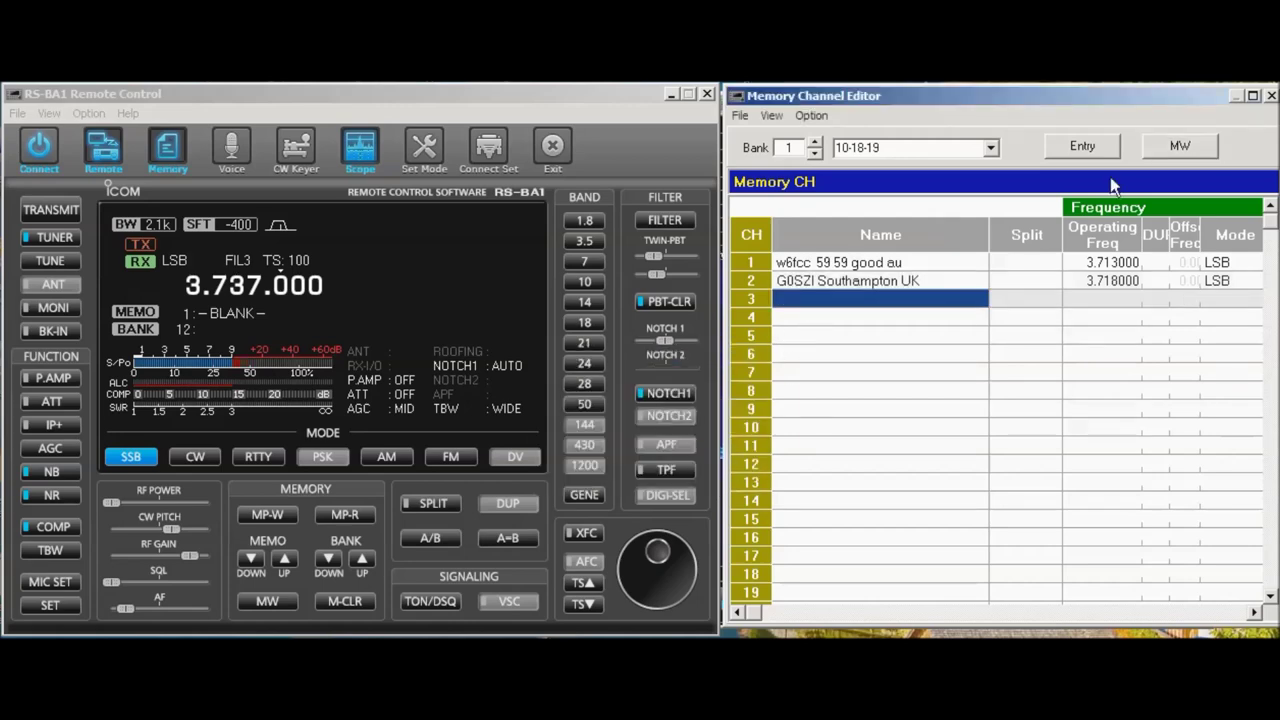
click(1179, 141)
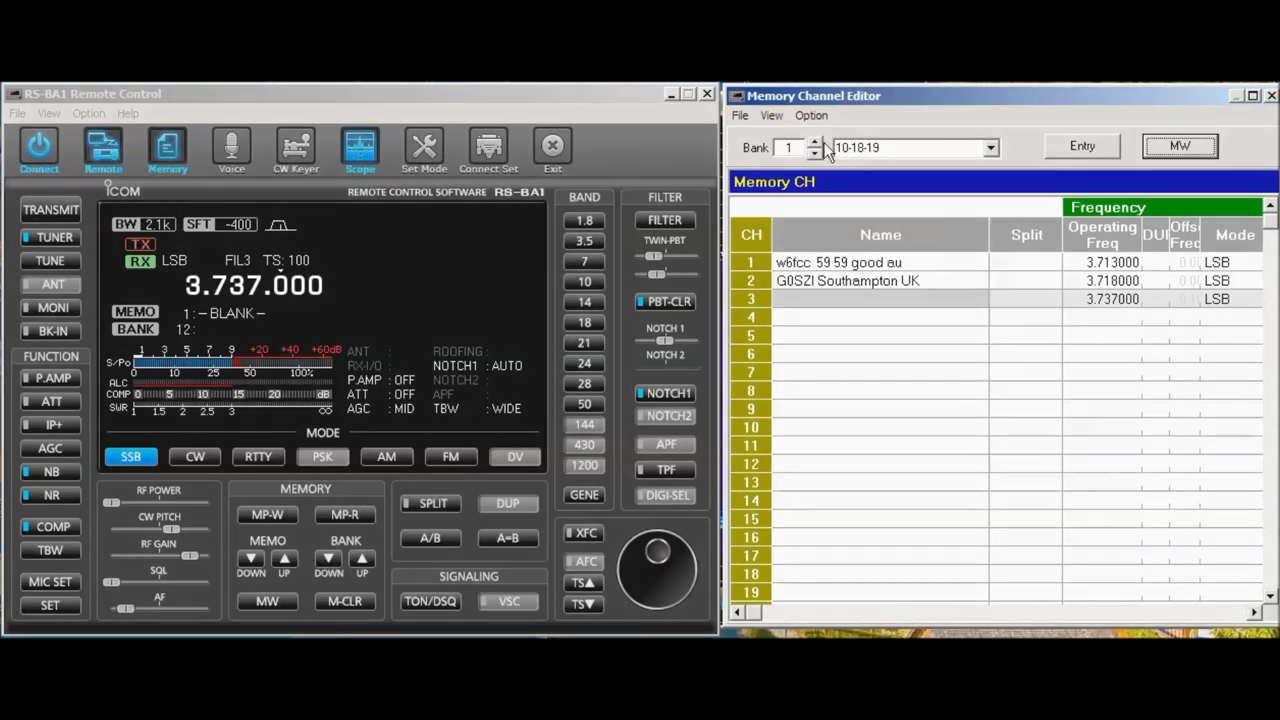
Step: Switch to memory bank 2 and name it "Oct 18 2019 SSB Cont"
click(815, 142)
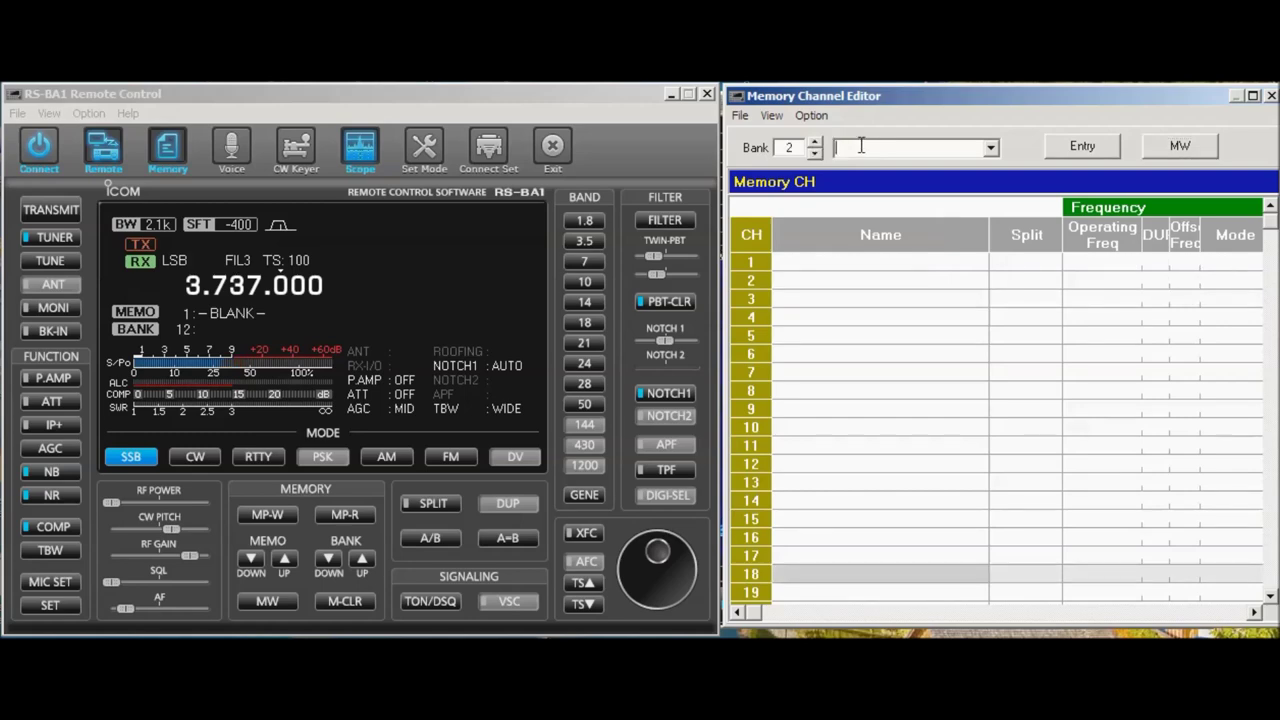
text(Oct 18 2019 SSB Cont)
click(826, 261)
click(832, 319)
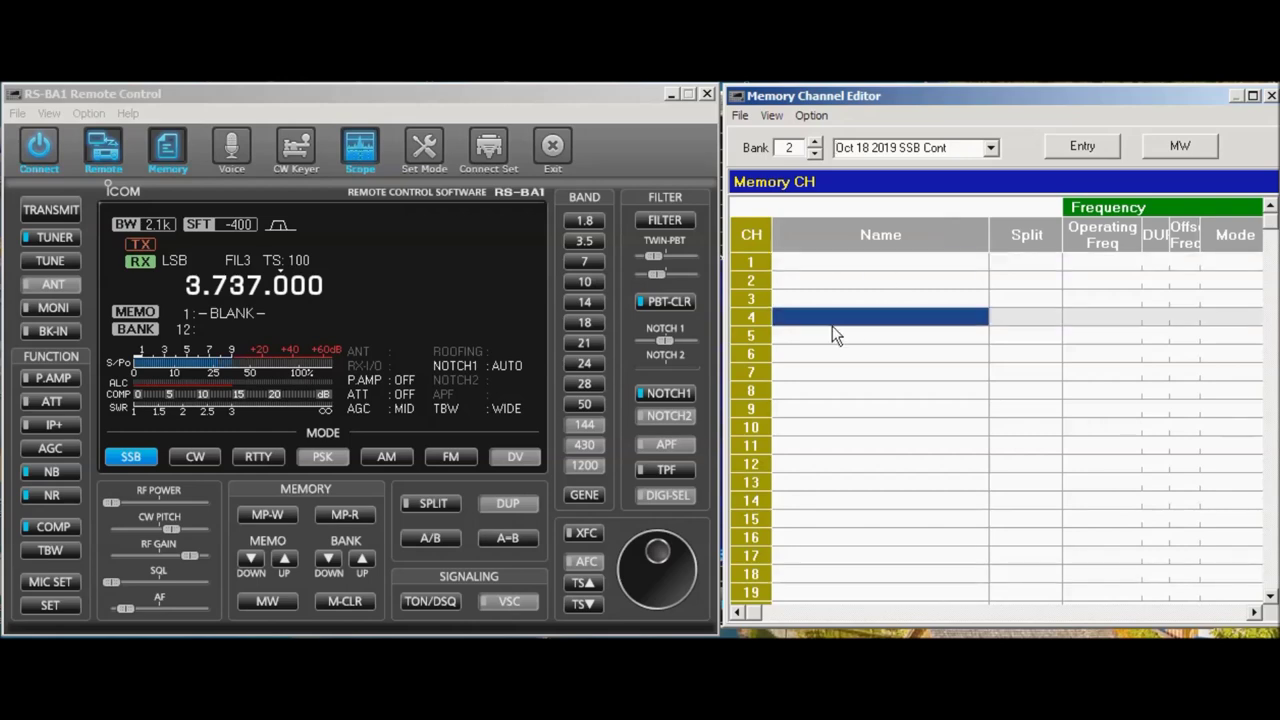
Step: Write the radio's current frequency into channel 1 of bank 2 and name the entry "W1AW 59 59 Good Audi"
click(876, 261)
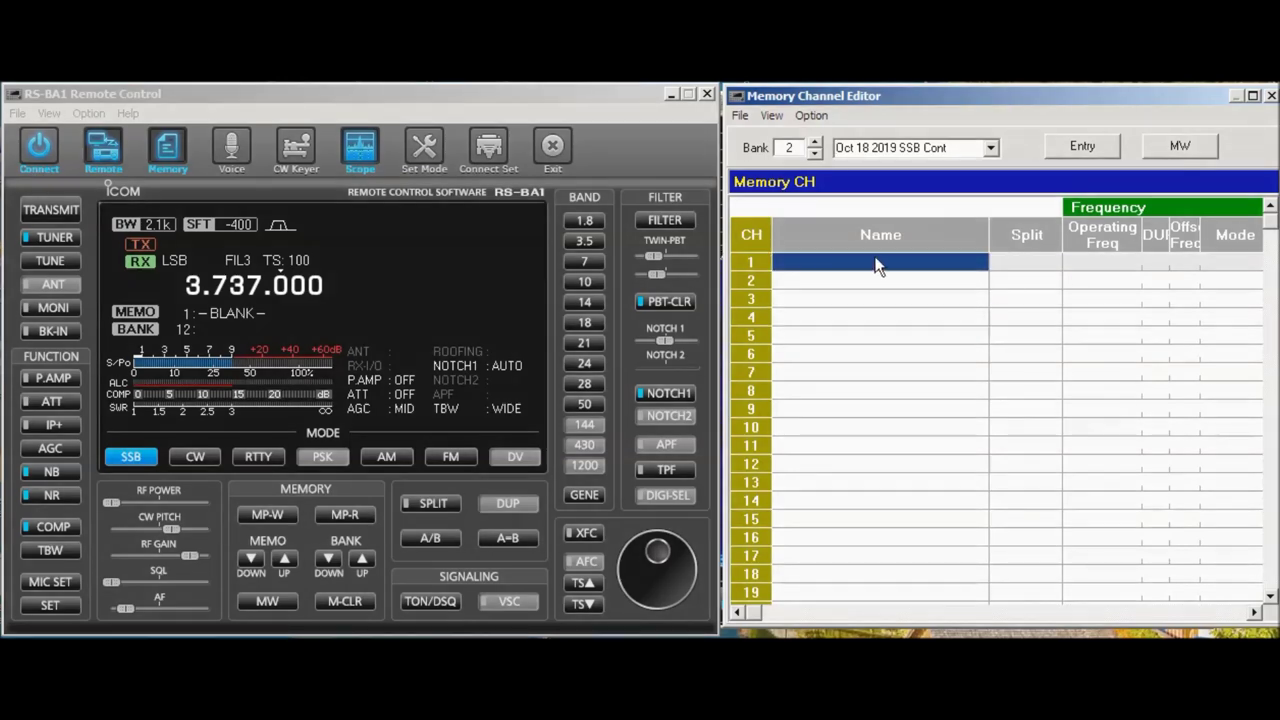
click(1175, 148)
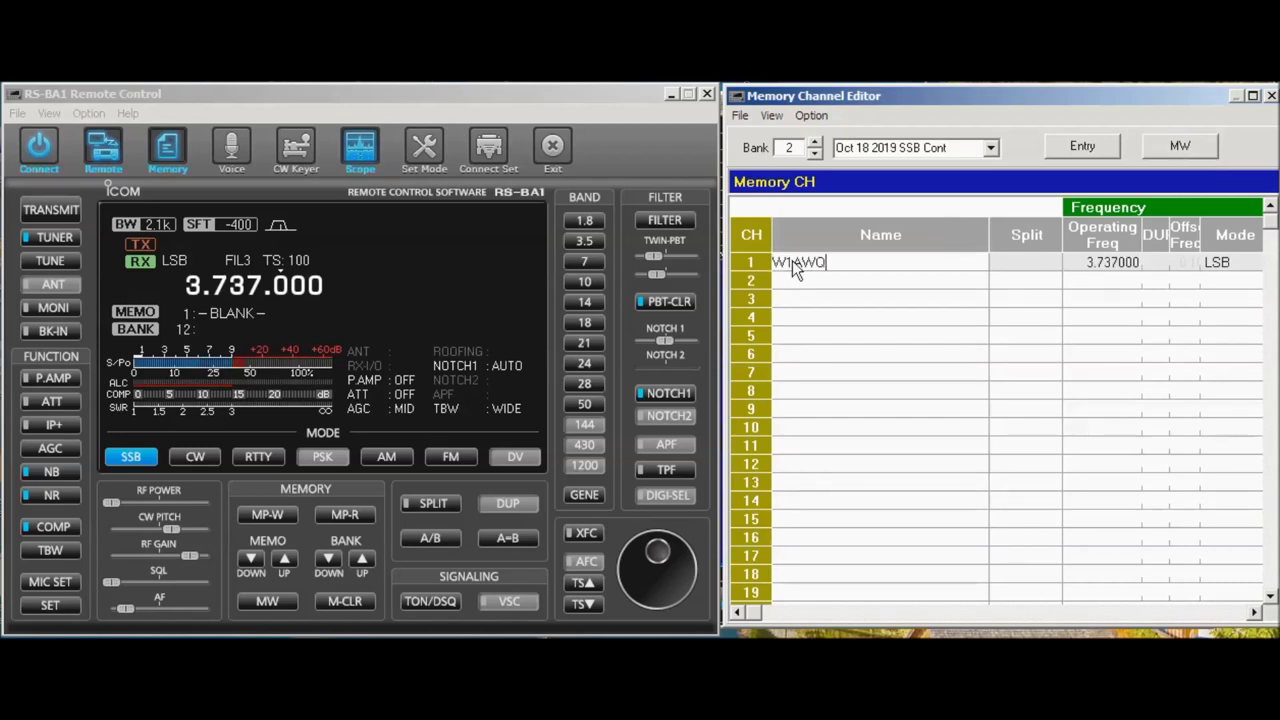
key(BackSpace)
text(59 59 Good Audio)
key(Return)
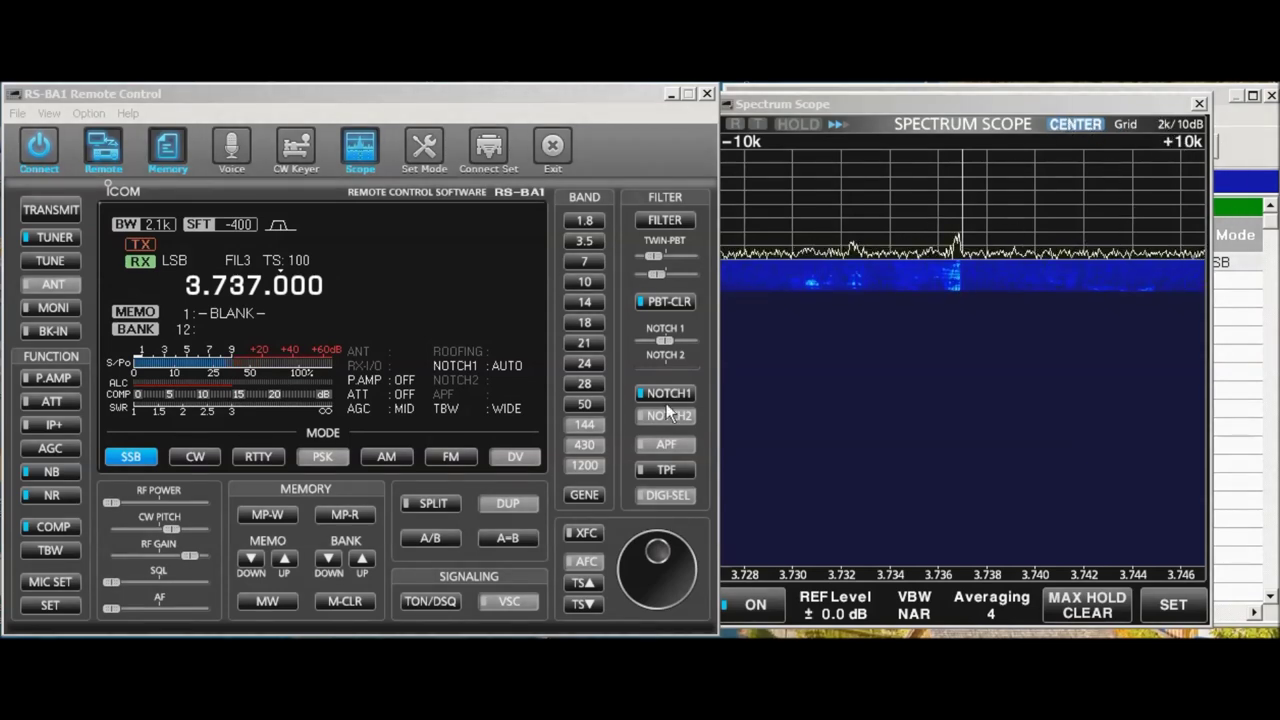
Step: Tune the radio up to 3.745.000 and bring the memory channel editor back into view
scroll(677, 540, up, 8)
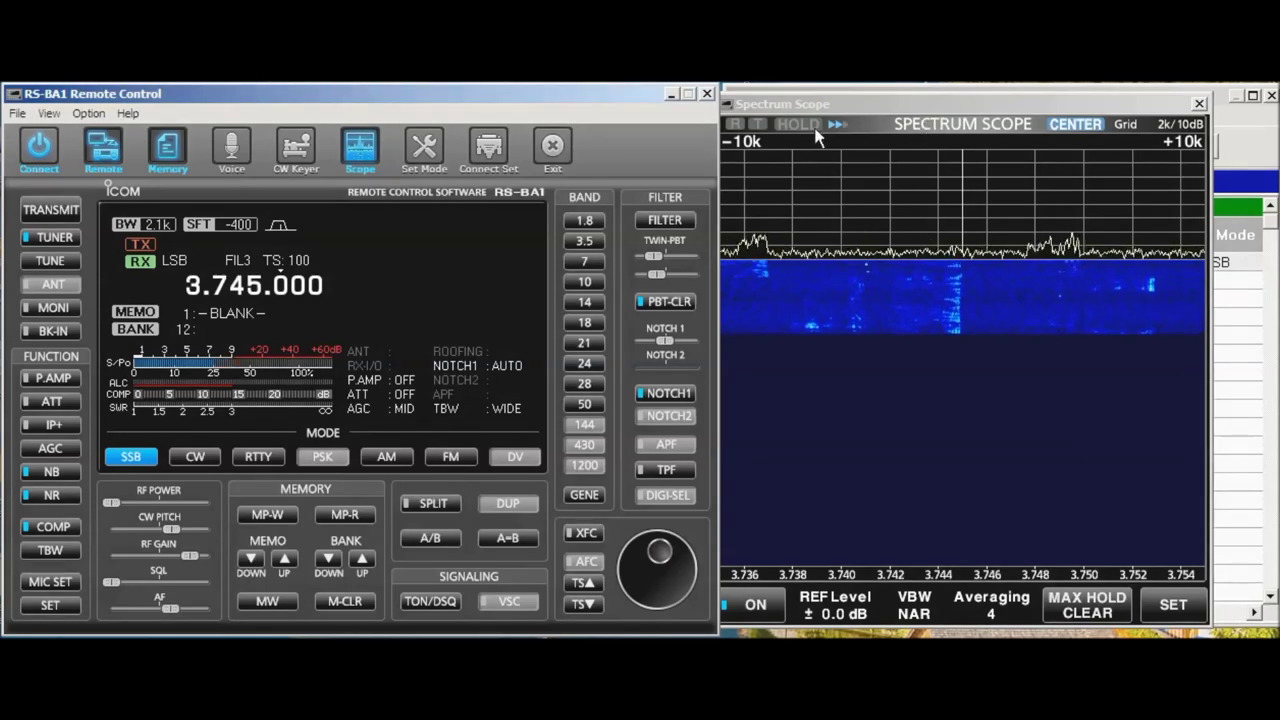
click(166, 158)
click(166, 158)
Step: Write the tuned frequency into channel 2 of bank 2 as "F1ABC" and lower the AF level to minimum
click(834, 281)
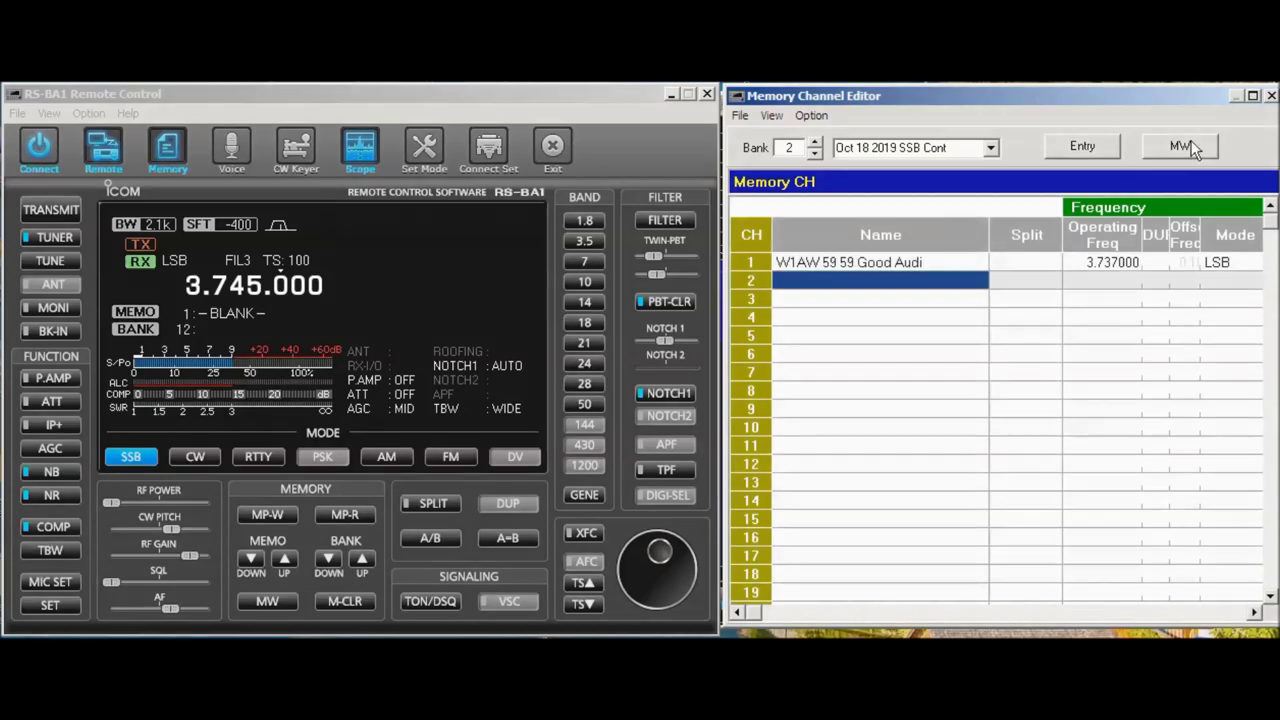
click(1172, 150)
double_click(920, 281)
text(F1ABC)
drag(160, 607, 104, 609)
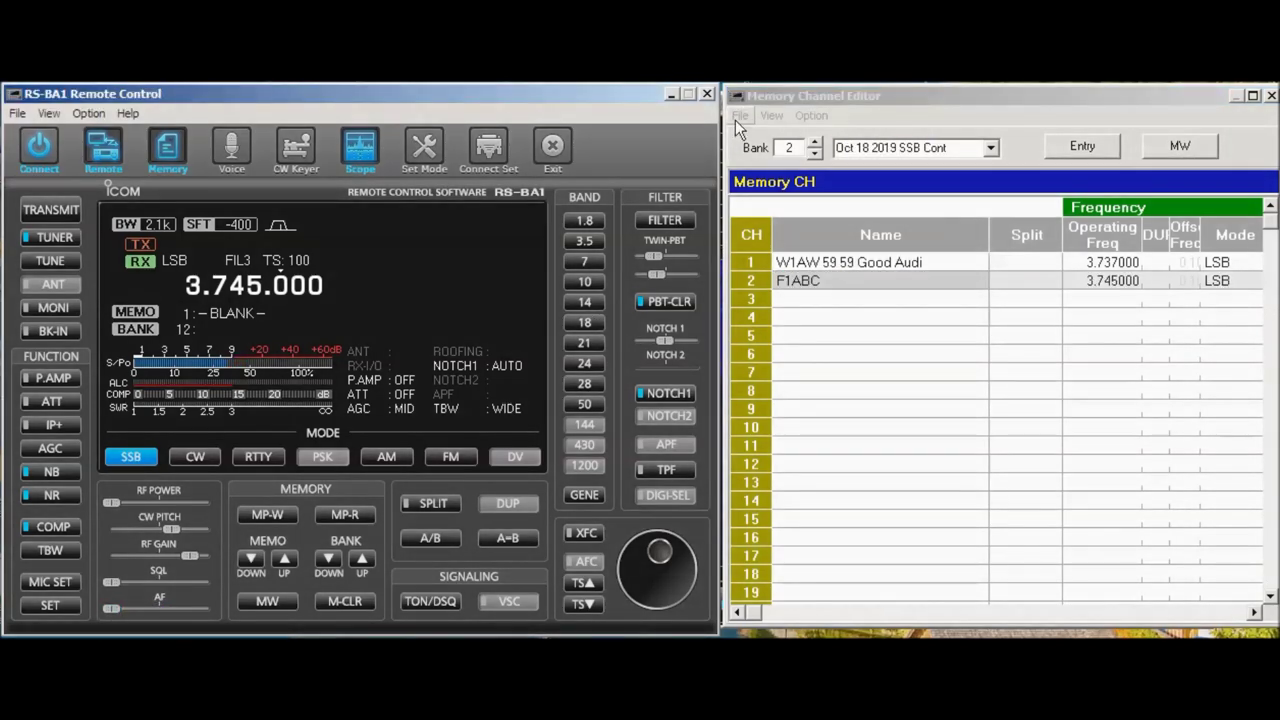
Step: Save the memory channel list as "Test Demo 10-18-19" in the ! ! Icom Logs folder
click(737, 118)
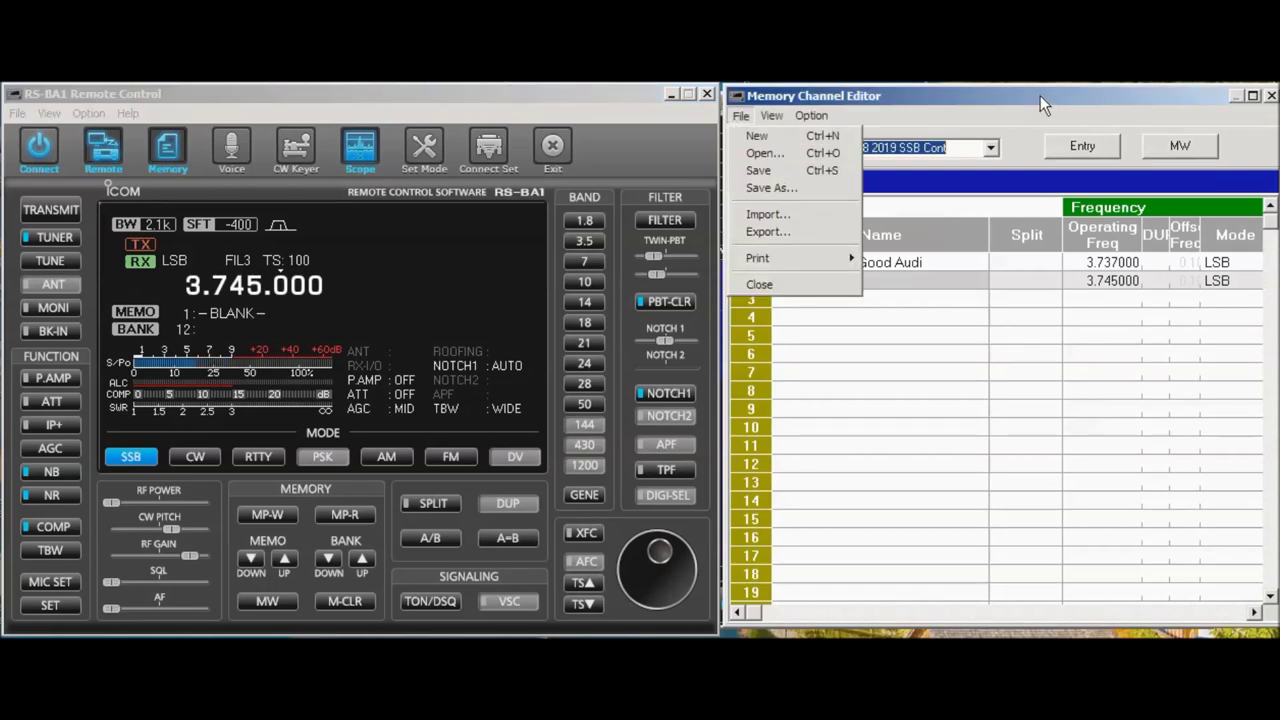
click(770, 190)
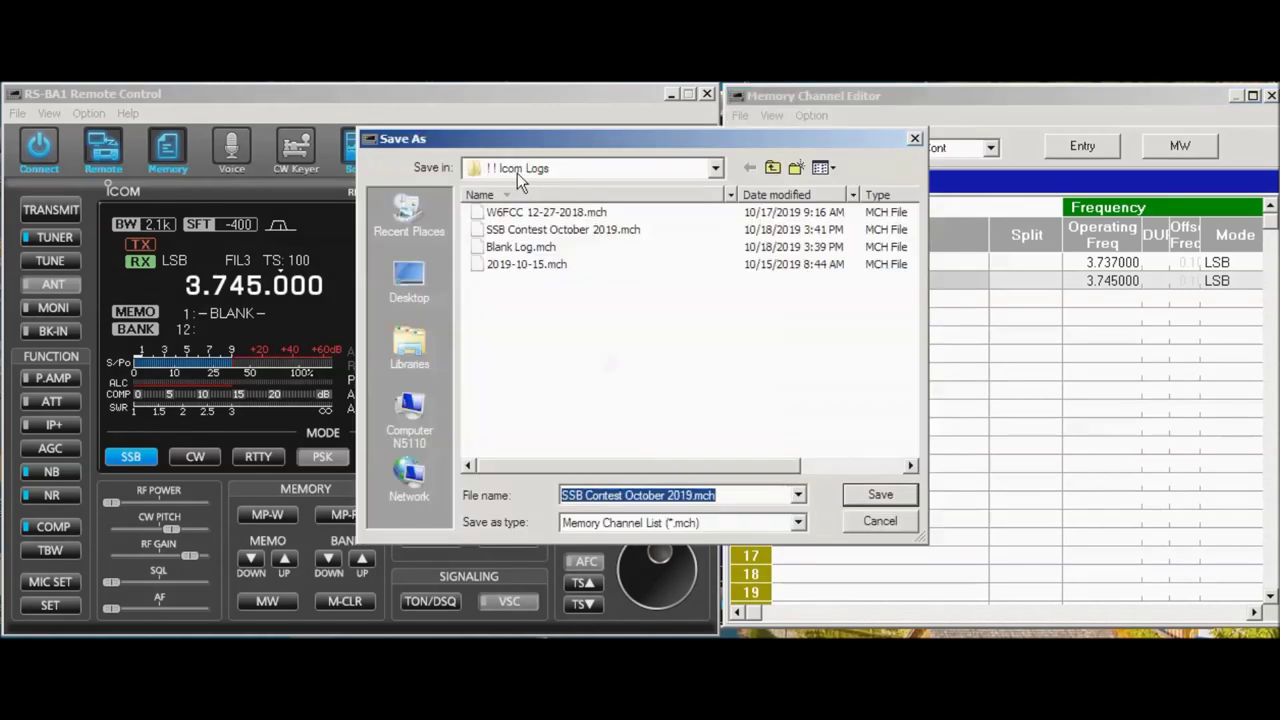
click(716, 168)
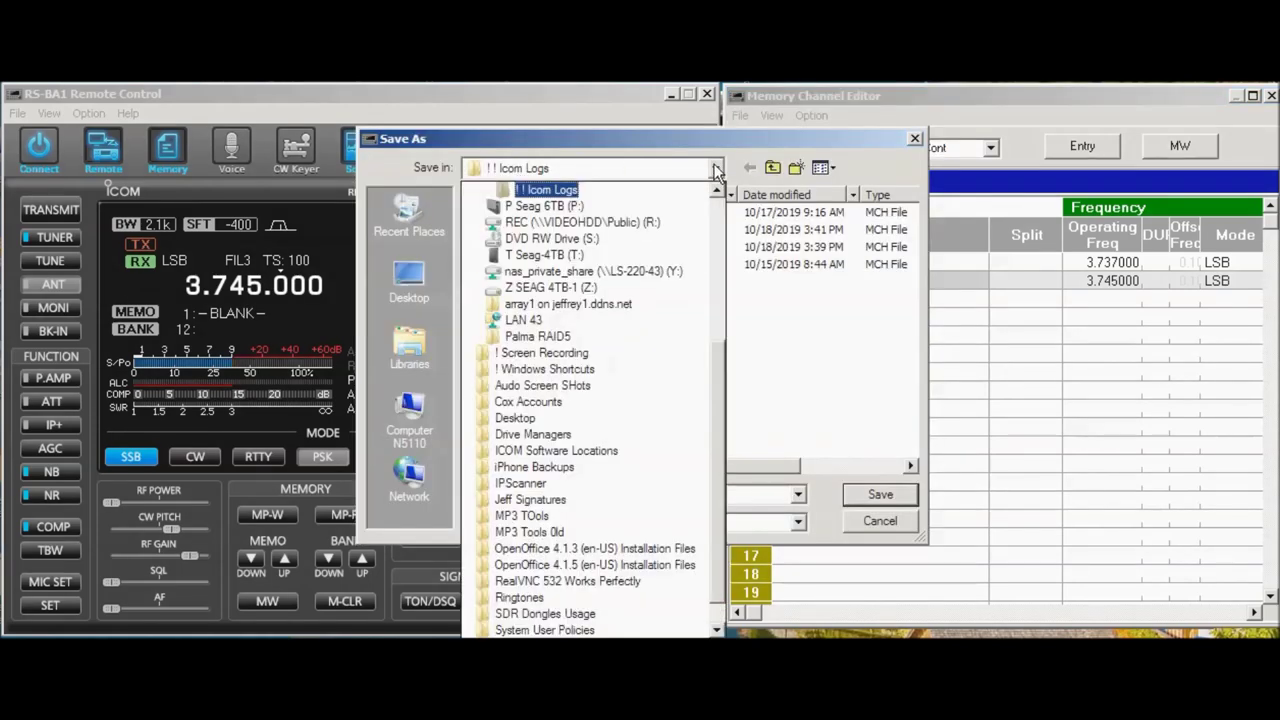
click(514, 188)
text(Test Demo 10-18-19)
key(Return)
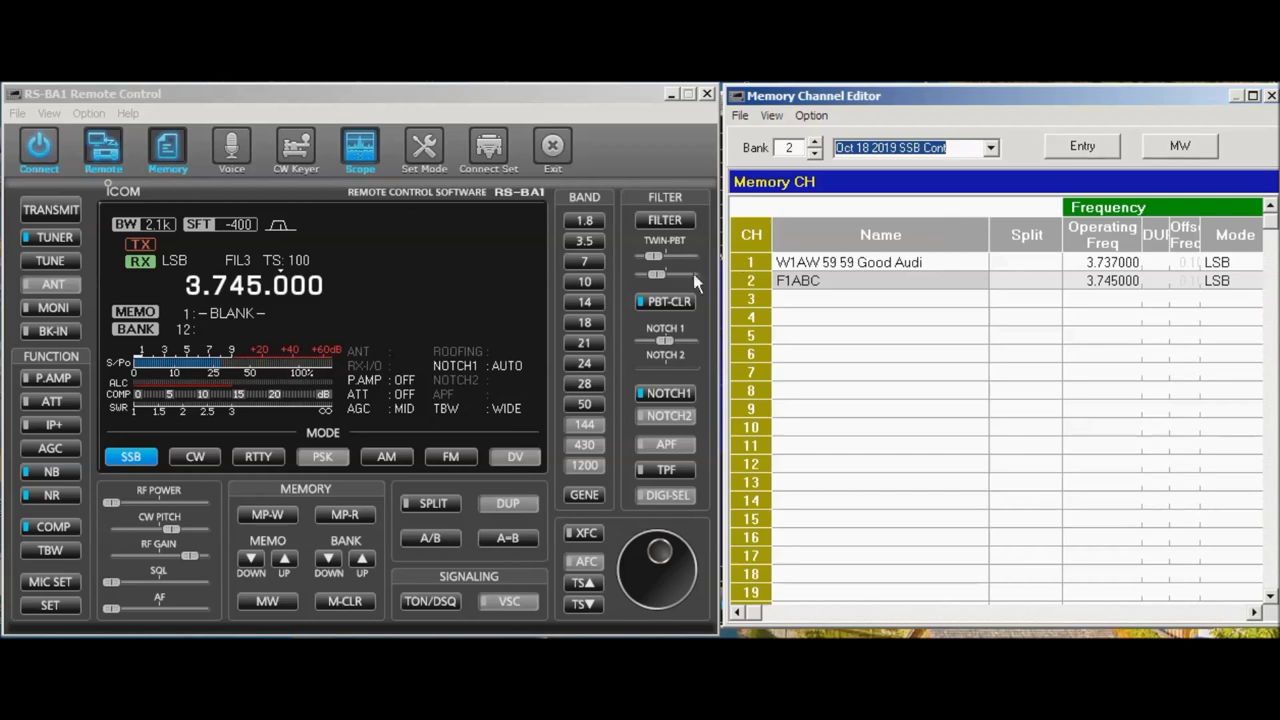
Step: Open the memory channel file W6FCC 12-27-2018.mch
click(740, 115)
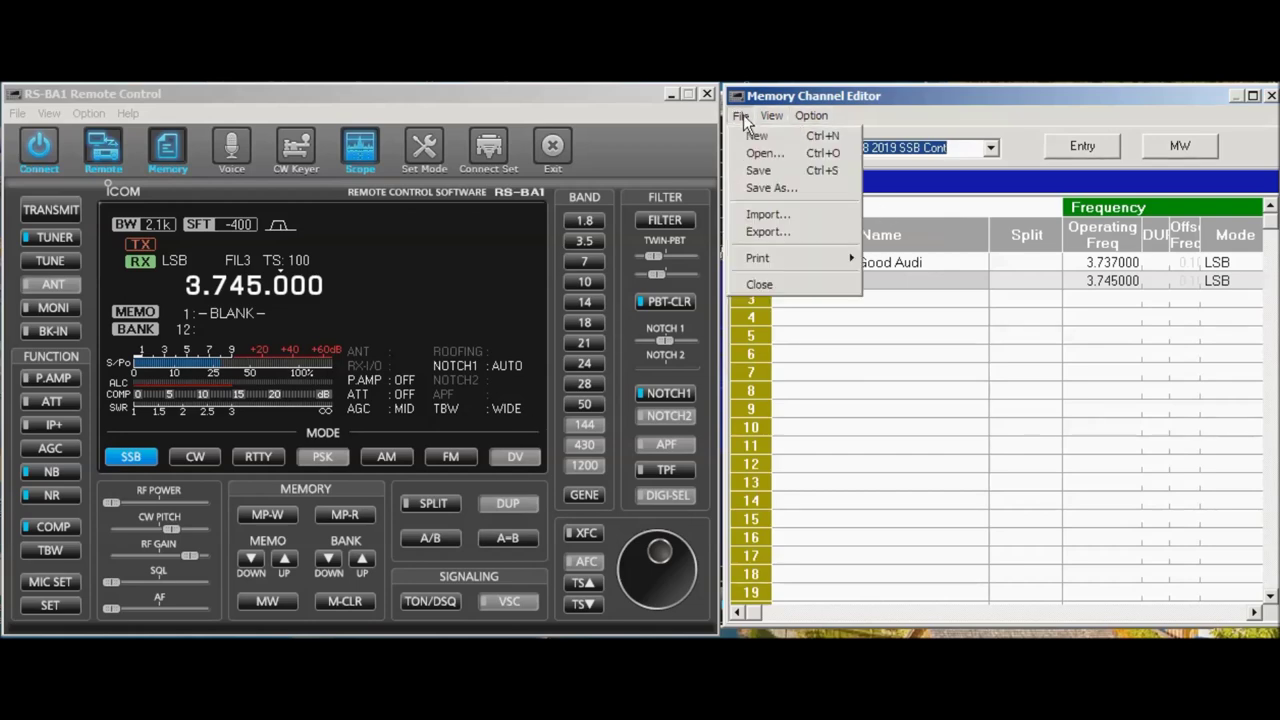
click(759, 153)
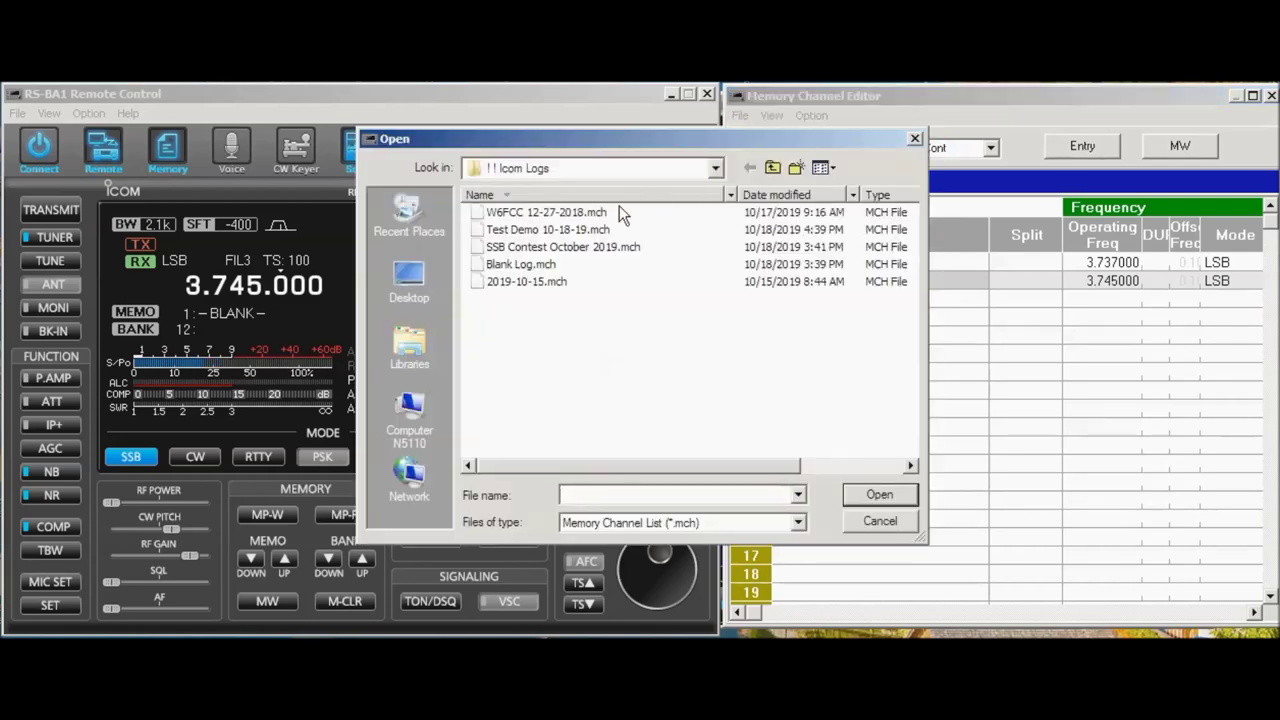
click(575, 213)
click(877, 497)
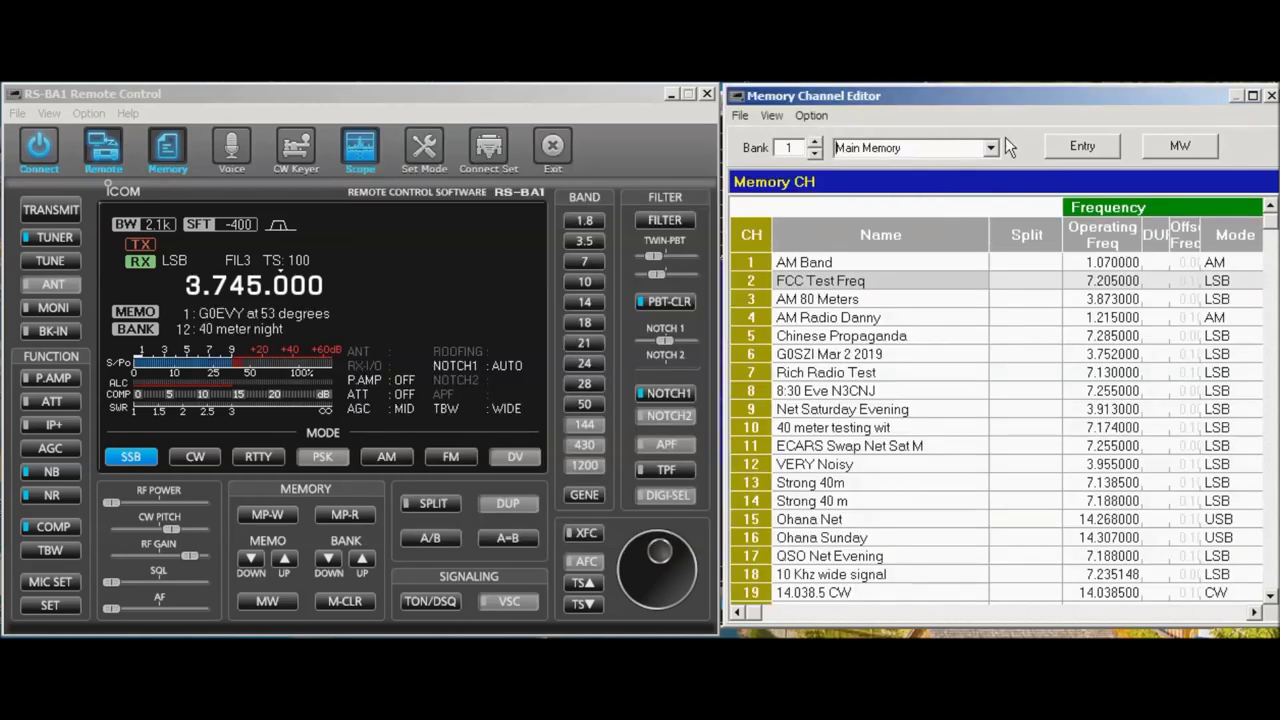
Step: Browse the memory banks by way of Emergency WX etc and 80 Meters, ending on bank 21, Special Eventss
click(990, 148)
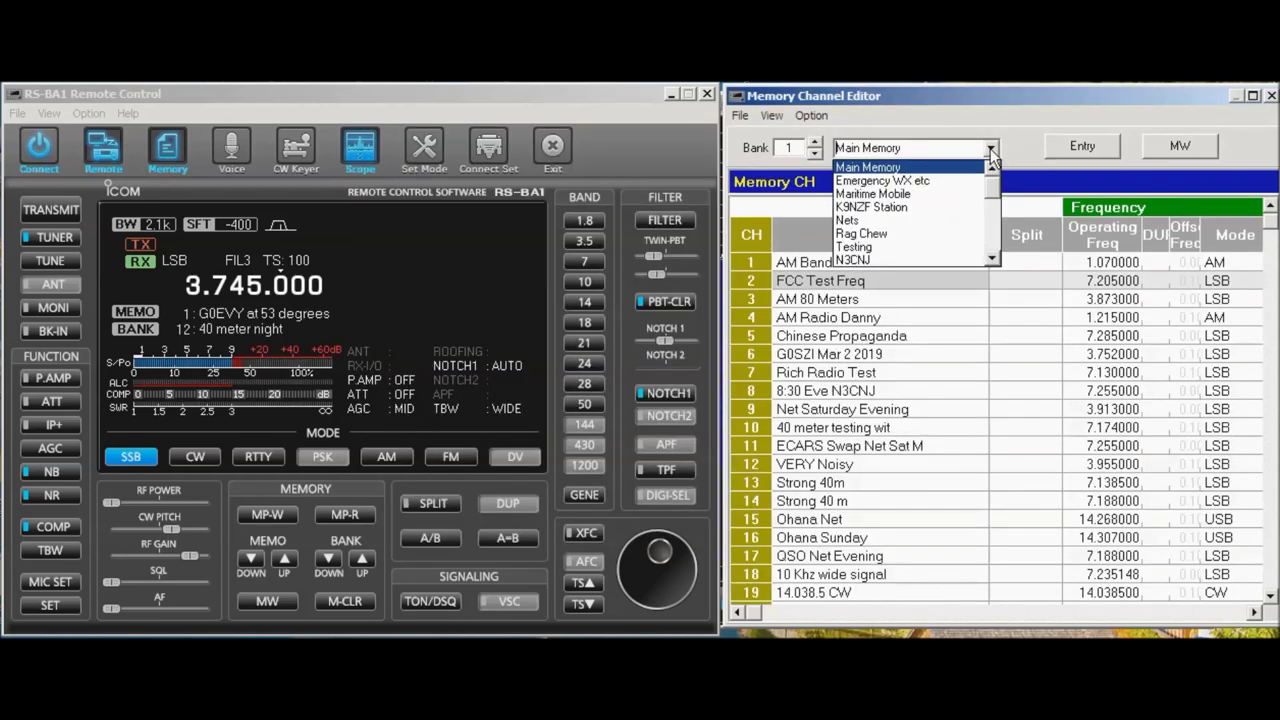
click(965, 177)
click(987, 148)
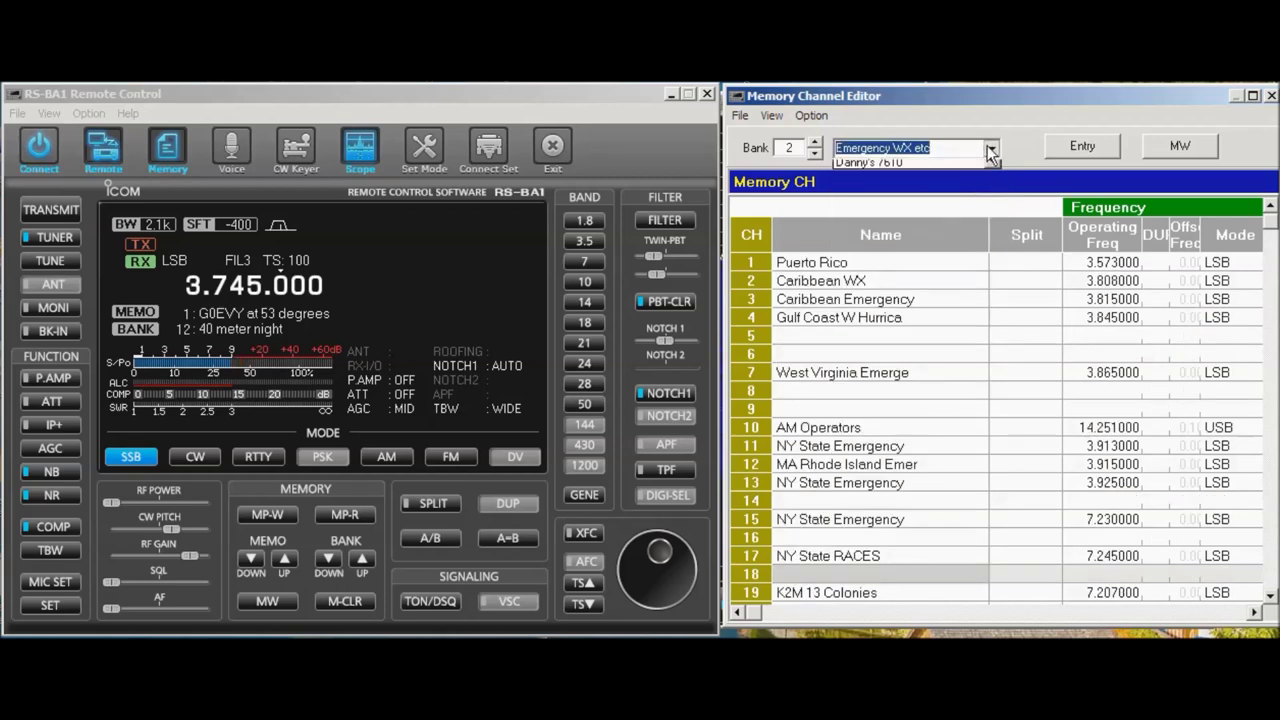
scroll(888, 238, down, 5)
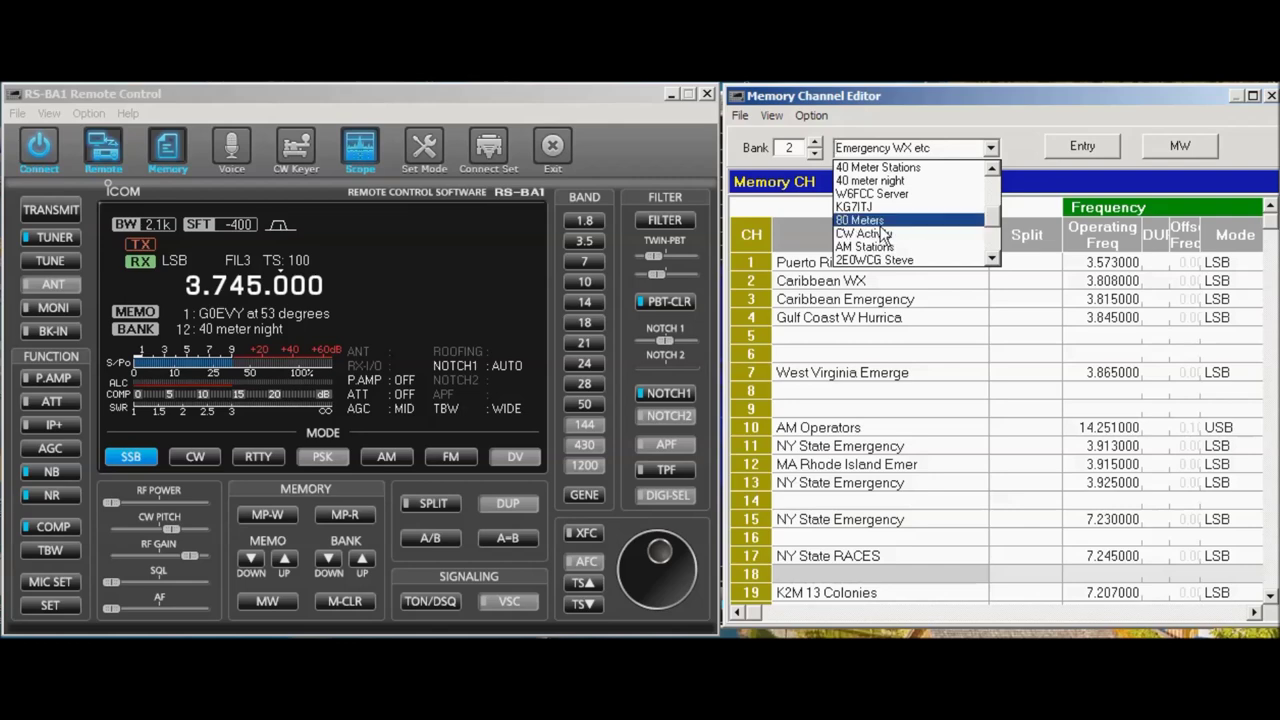
click(880, 221)
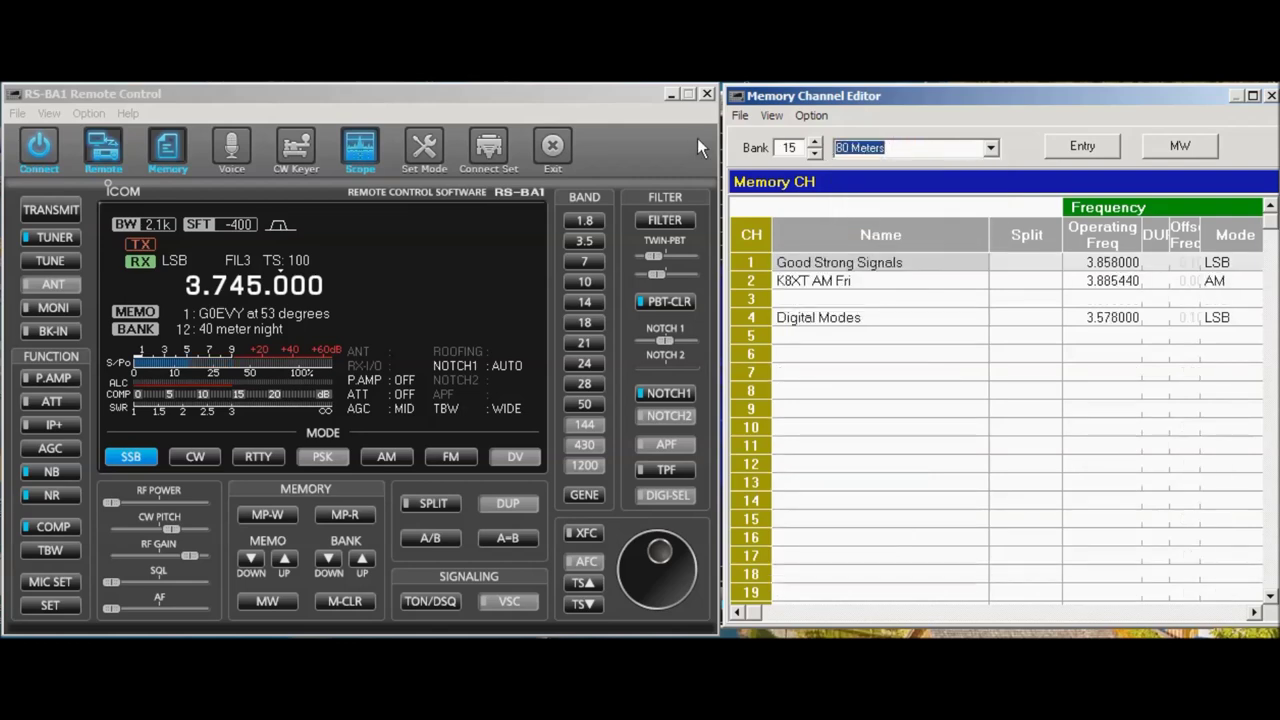
scroll(697, 138, down, 6)
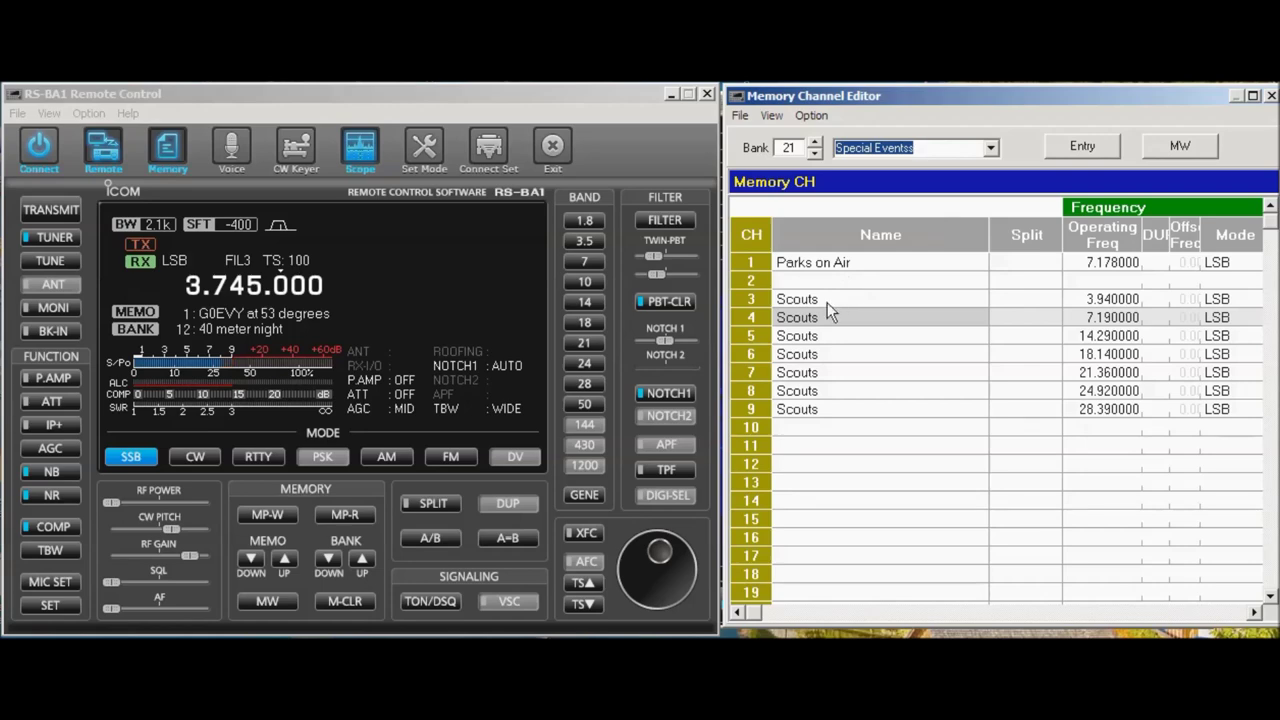
Step: Export the memory channels as a CSV file named "Special Events" in the ! ! Icom Logs folder
click(739, 118)
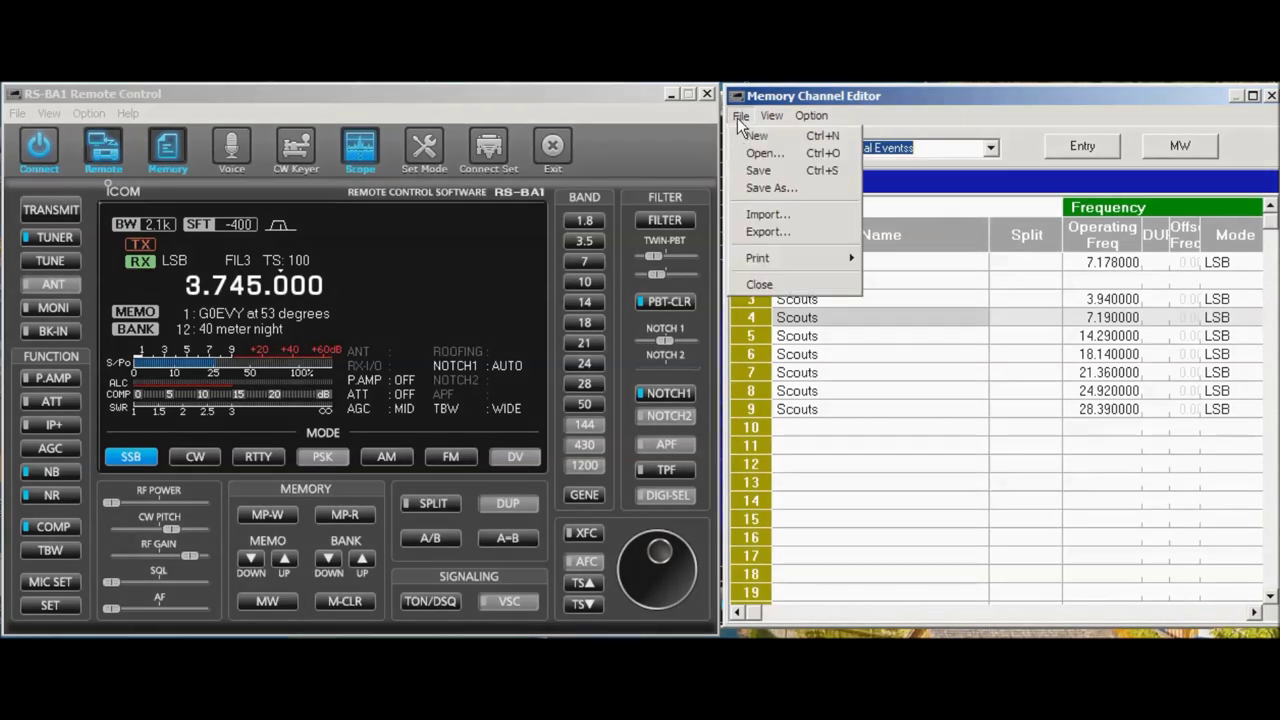
click(768, 234)
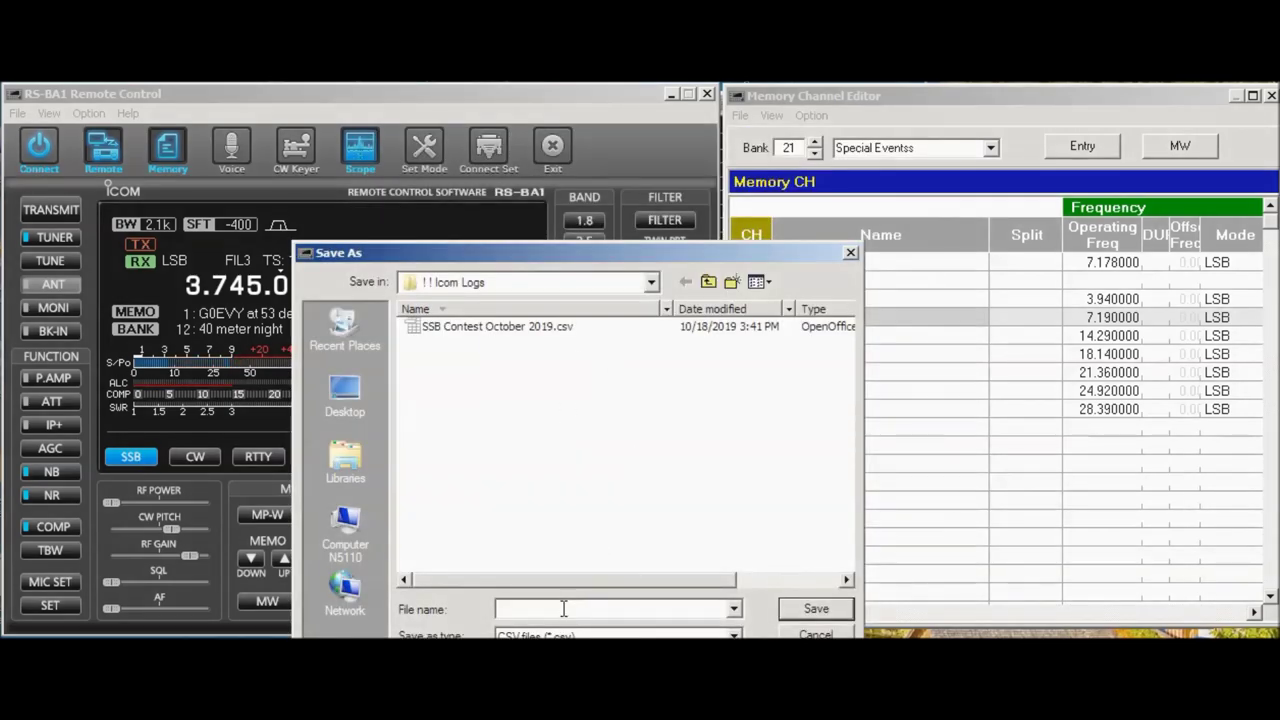
drag(603, 246, 587, 147)
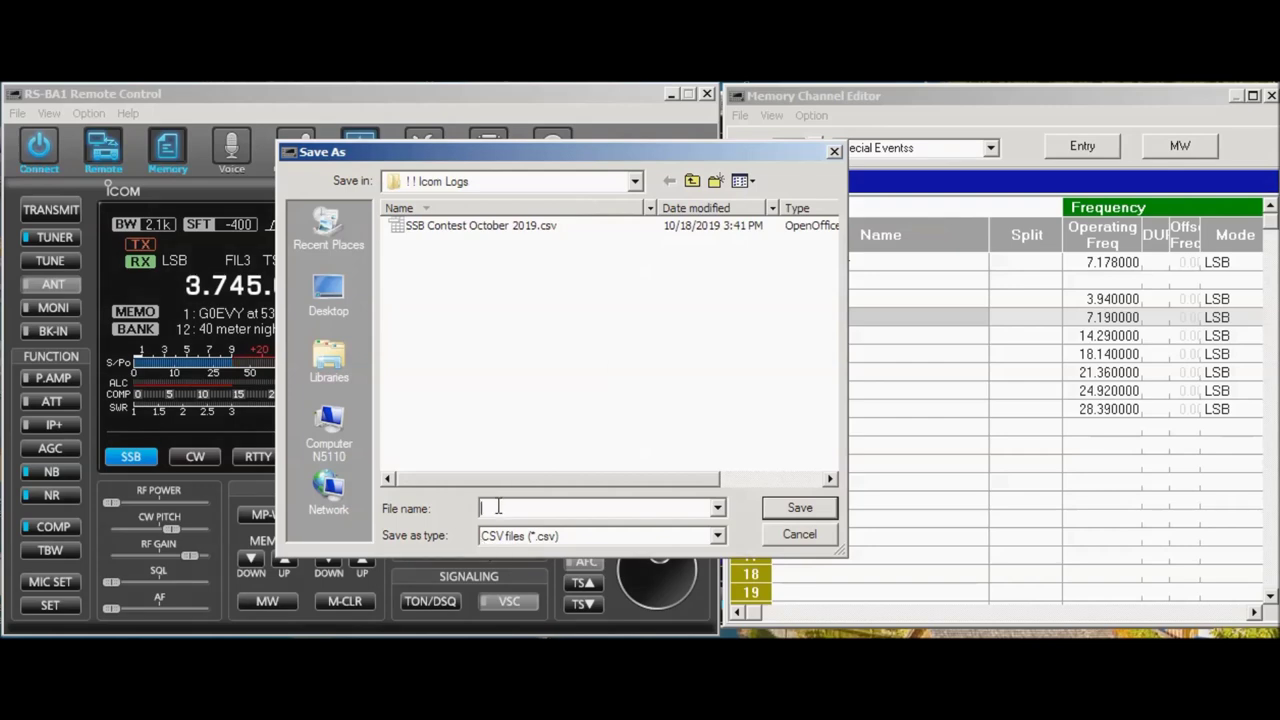
text(Special Events)
click(811, 510)
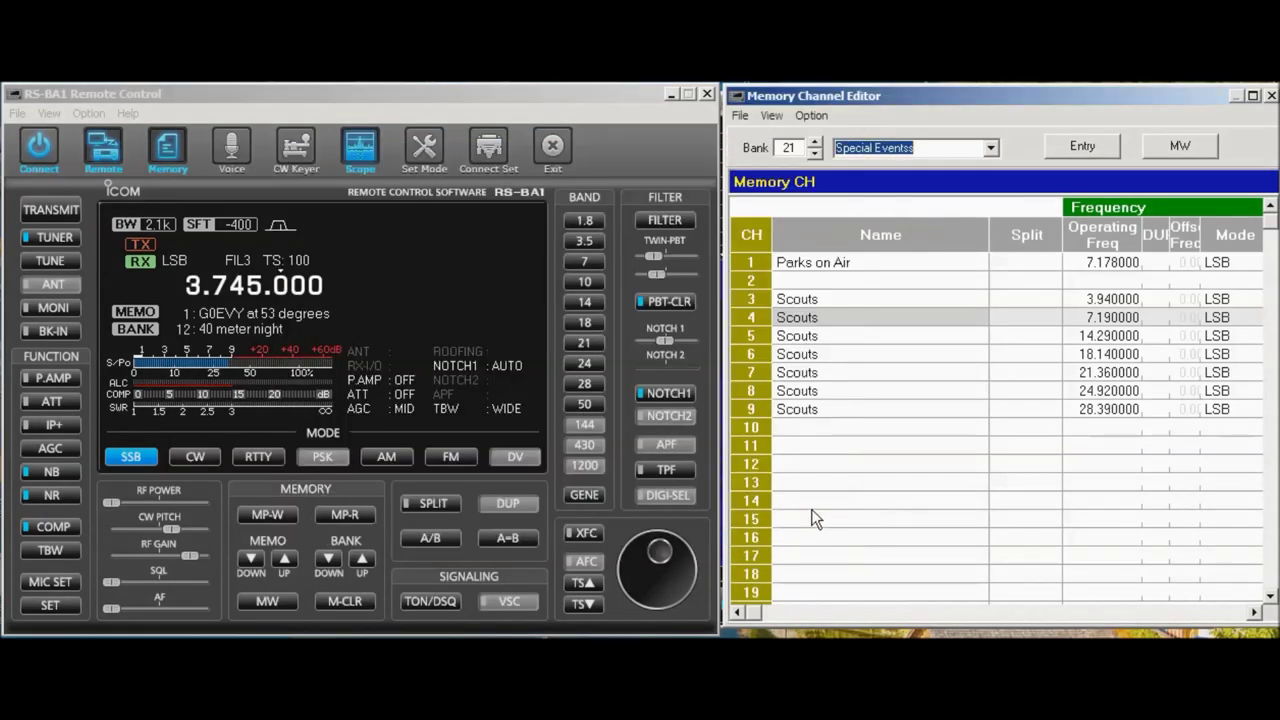
Step: Print the current bank with Microsoft XPS Document Writer, saving the output as "Special Events" in the ! ! Icom Logs folder
click(740, 116)
mouse_move(761, 258)
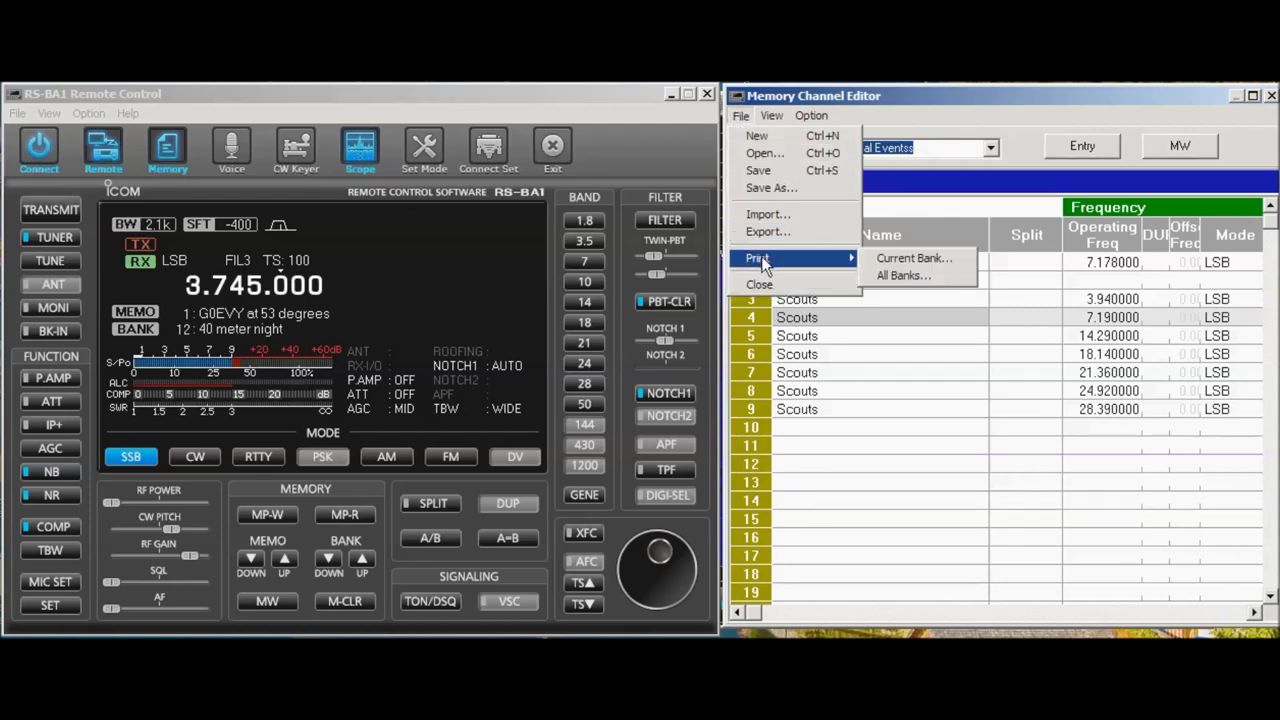
click(928, 262)
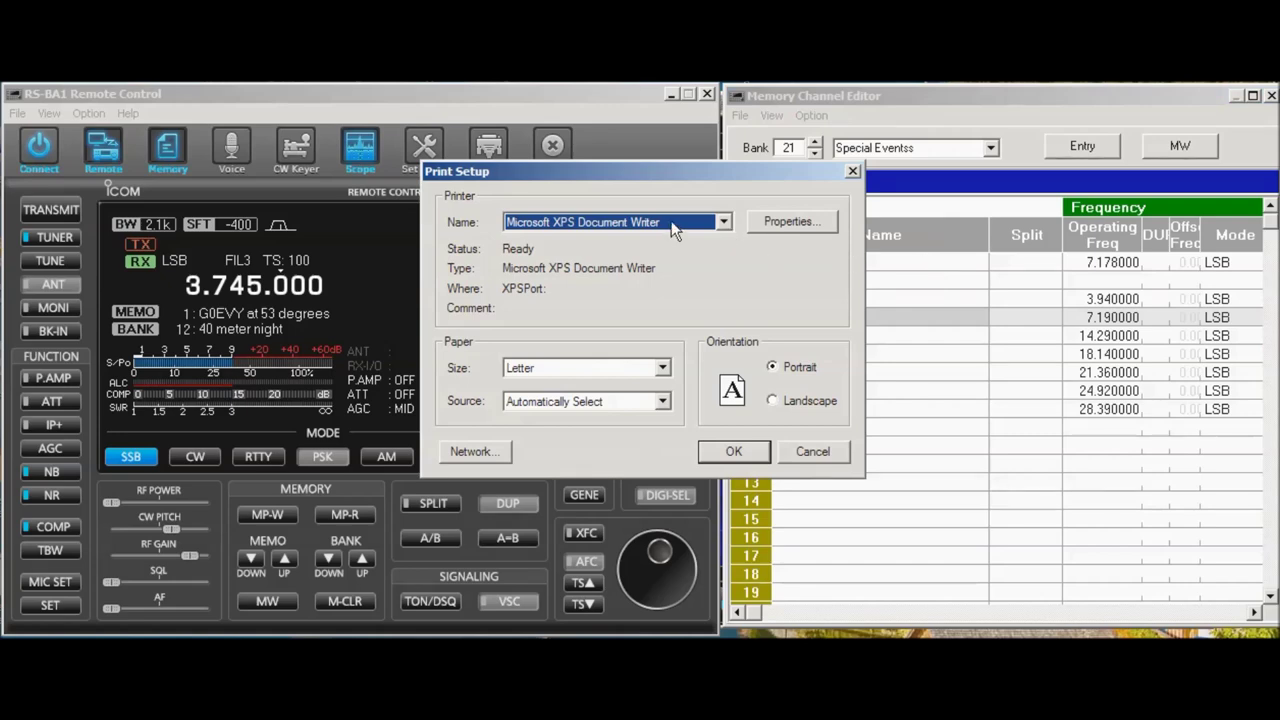
click(730, 453)
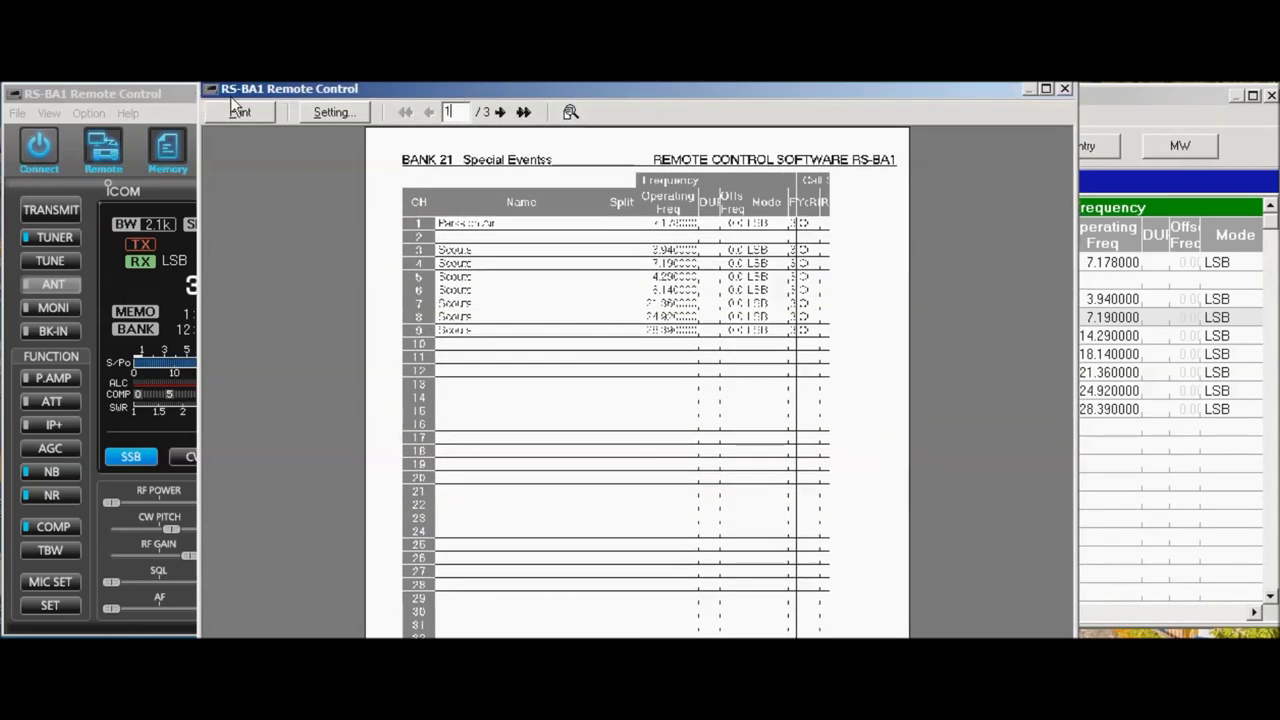
click(239, 112)
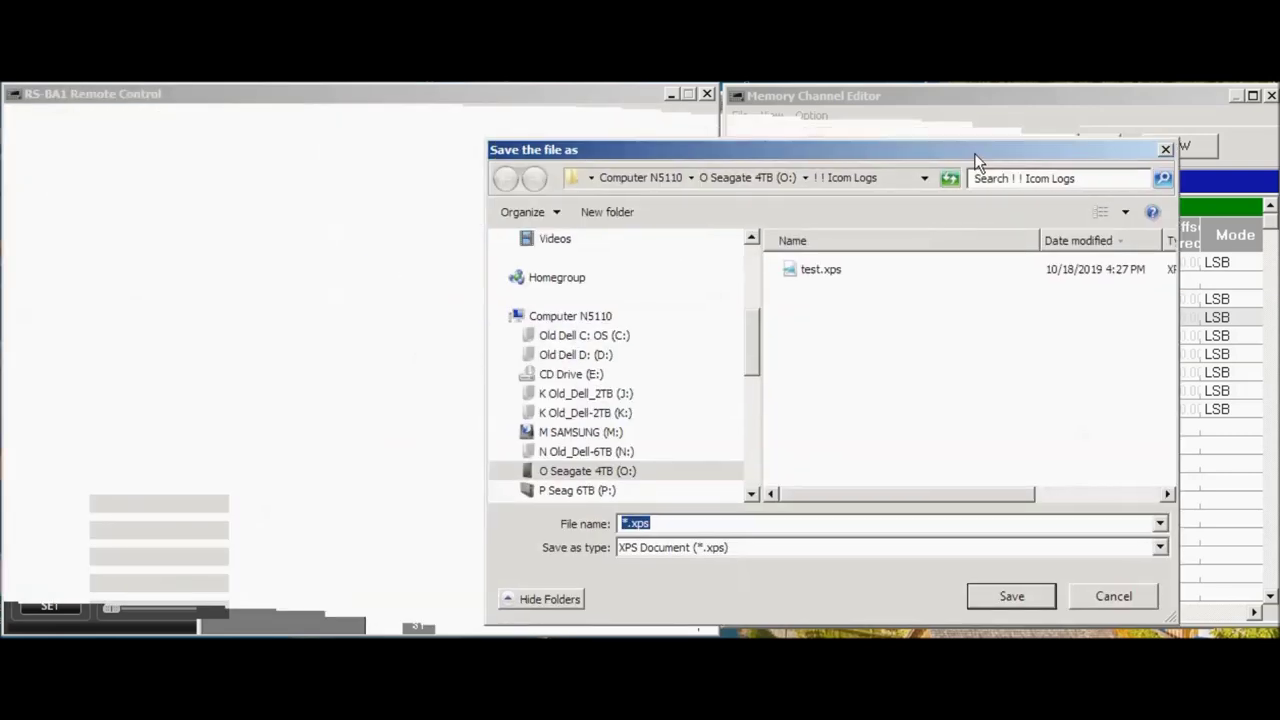
drag(974, 153, 885, 170)
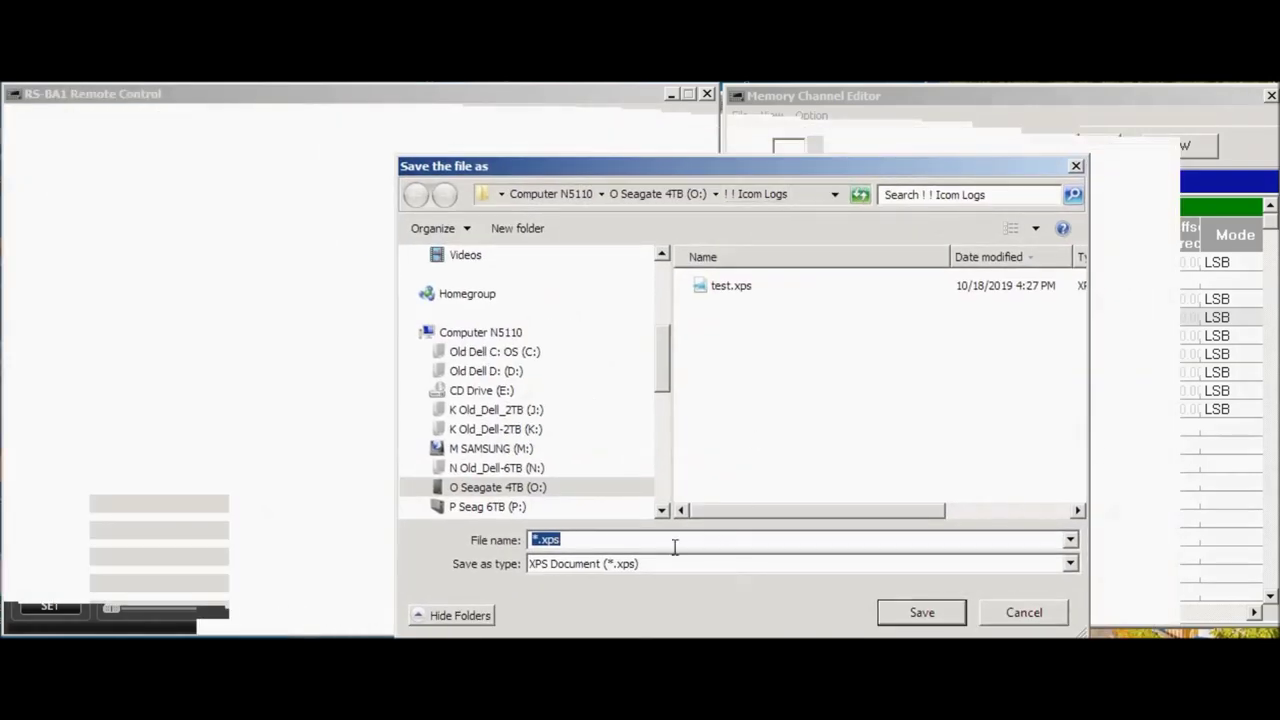
text(Spec)
key(Return)
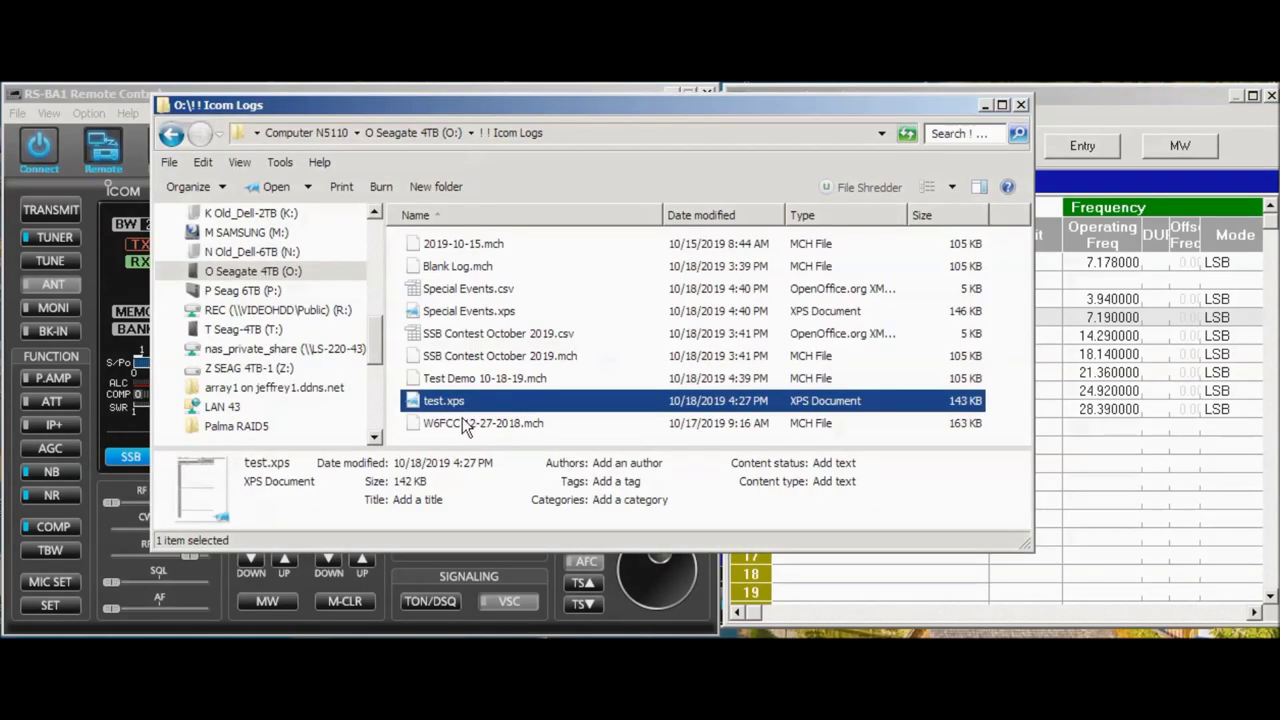
Step: Open Special Events.csv in OpenOffice Calc as comma-separated UTF-8 text and widen columns C and D
click(463, 338)
double_click(470, 288)
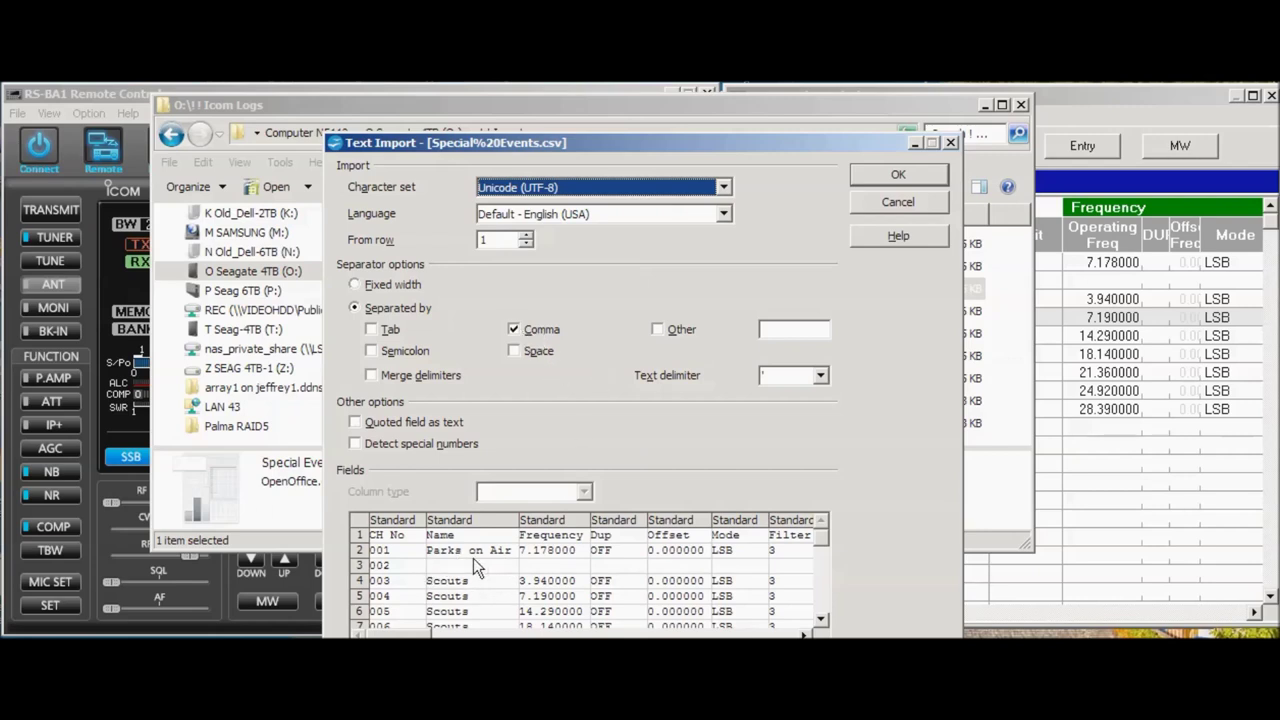
click(900, 177)
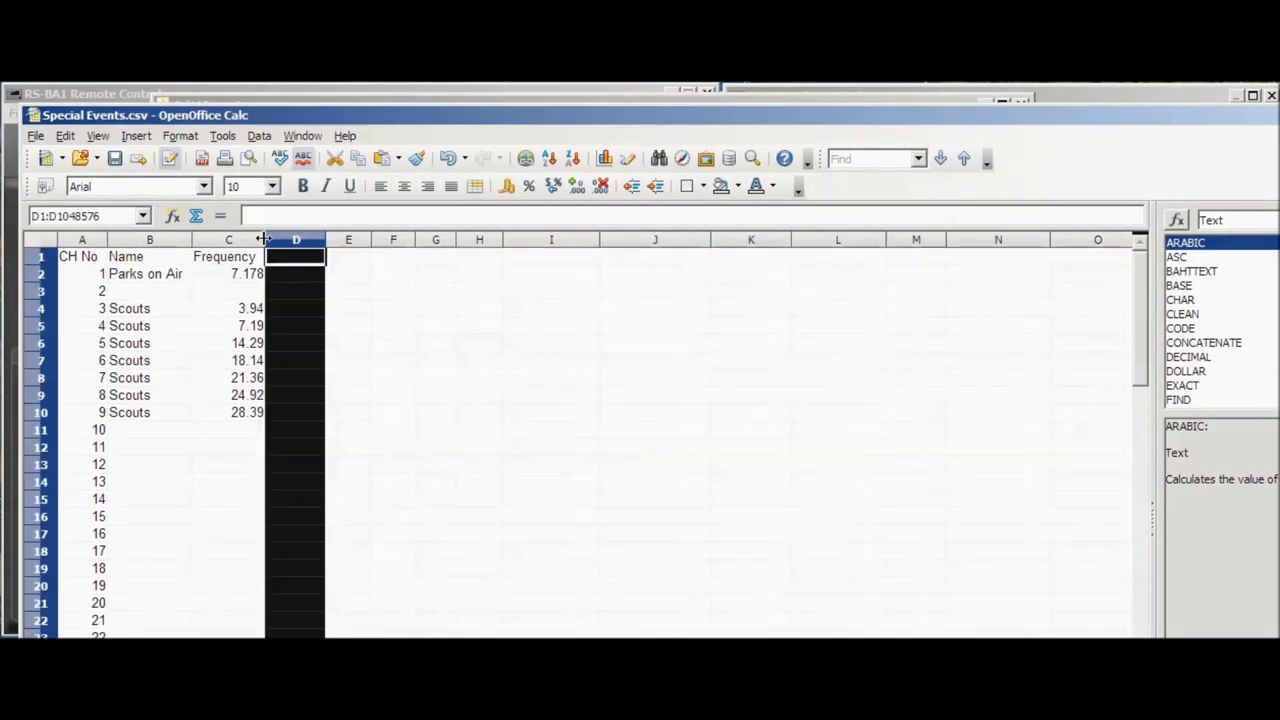
drag(265, 240, 294, 241)
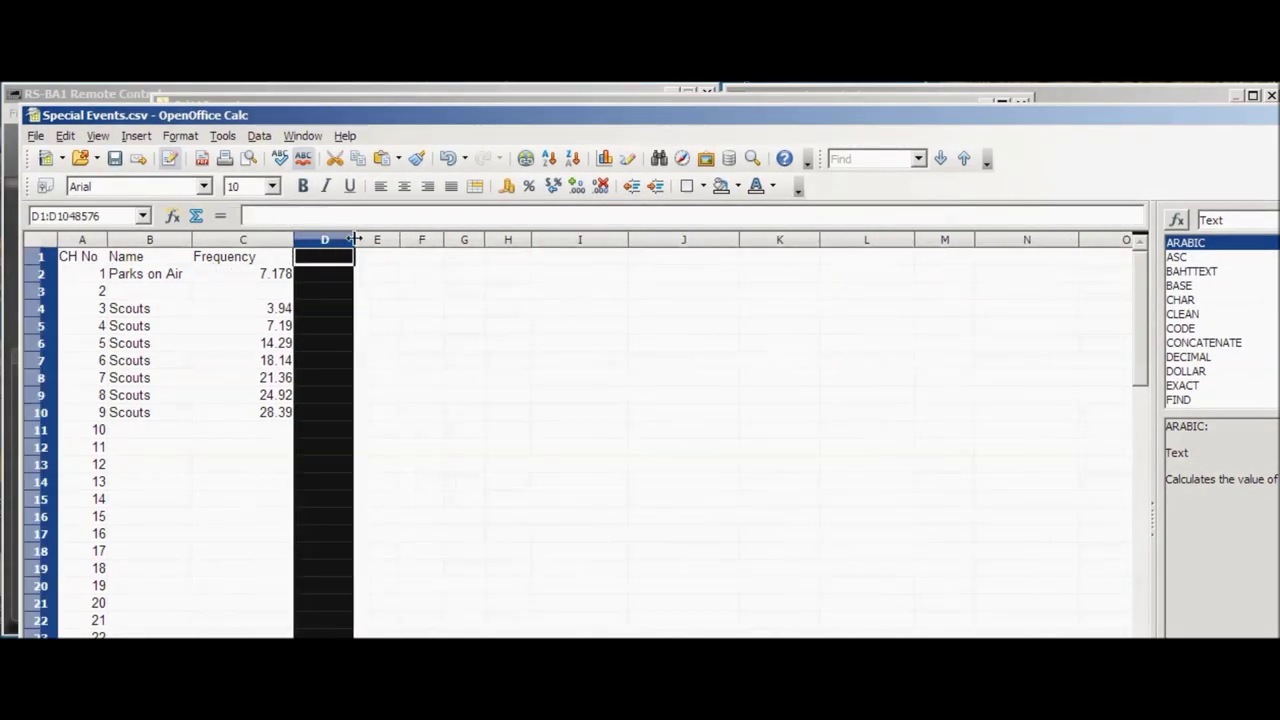
drag(458, 241, 457, 241)
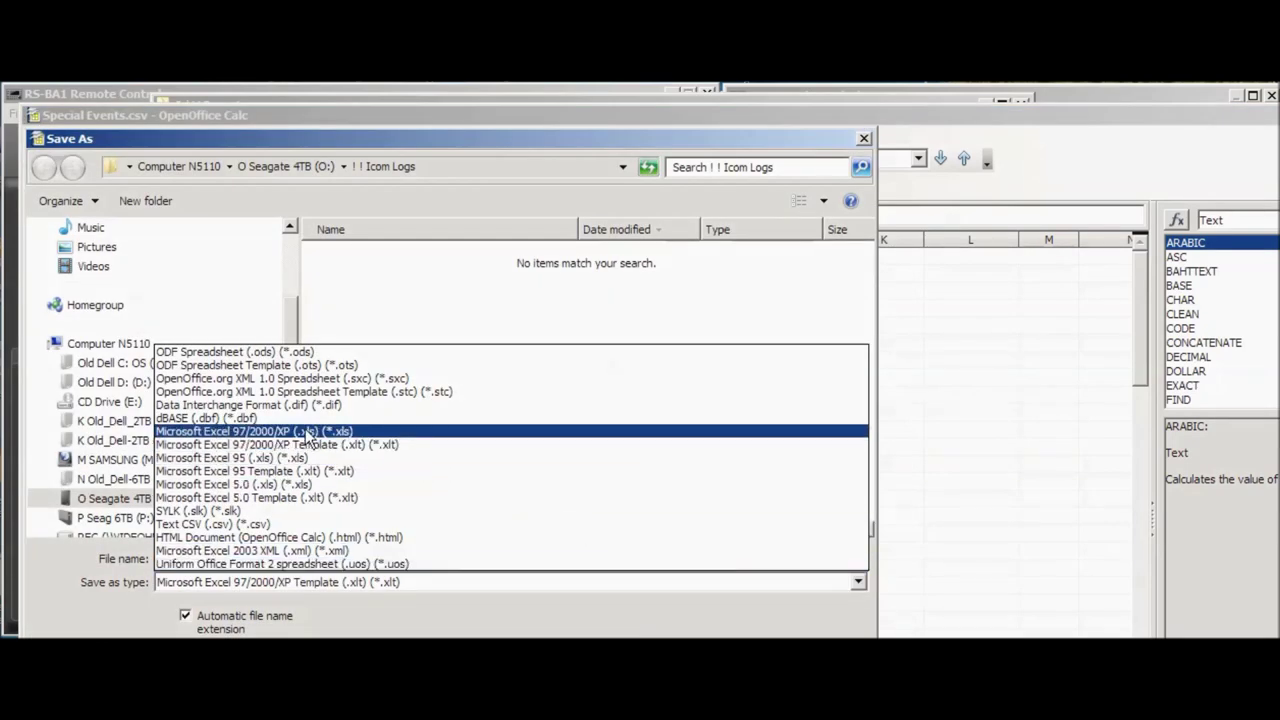
Step: Save the spreadsheet in Microsoft Excel 97/2000/XP (.xls) format in the ! ! Icom Logs folder and close Calc
click(308, 431)
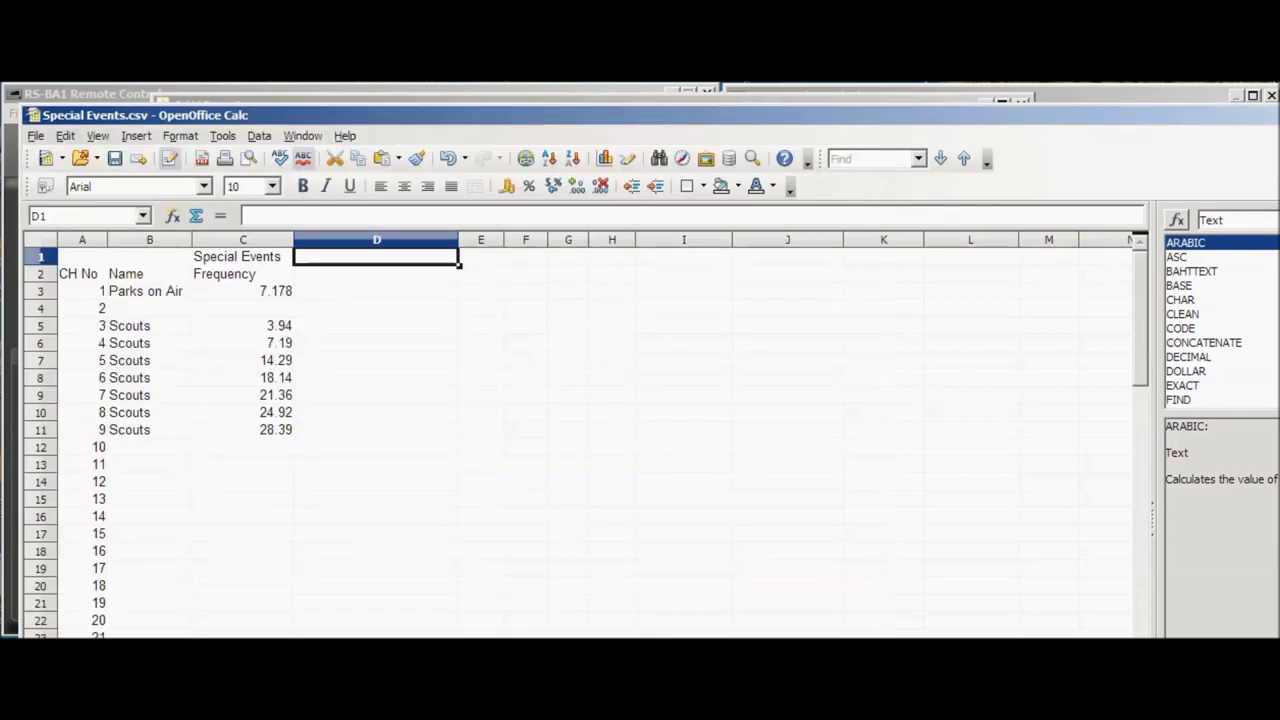
drag(1236, 117, 680, 263)
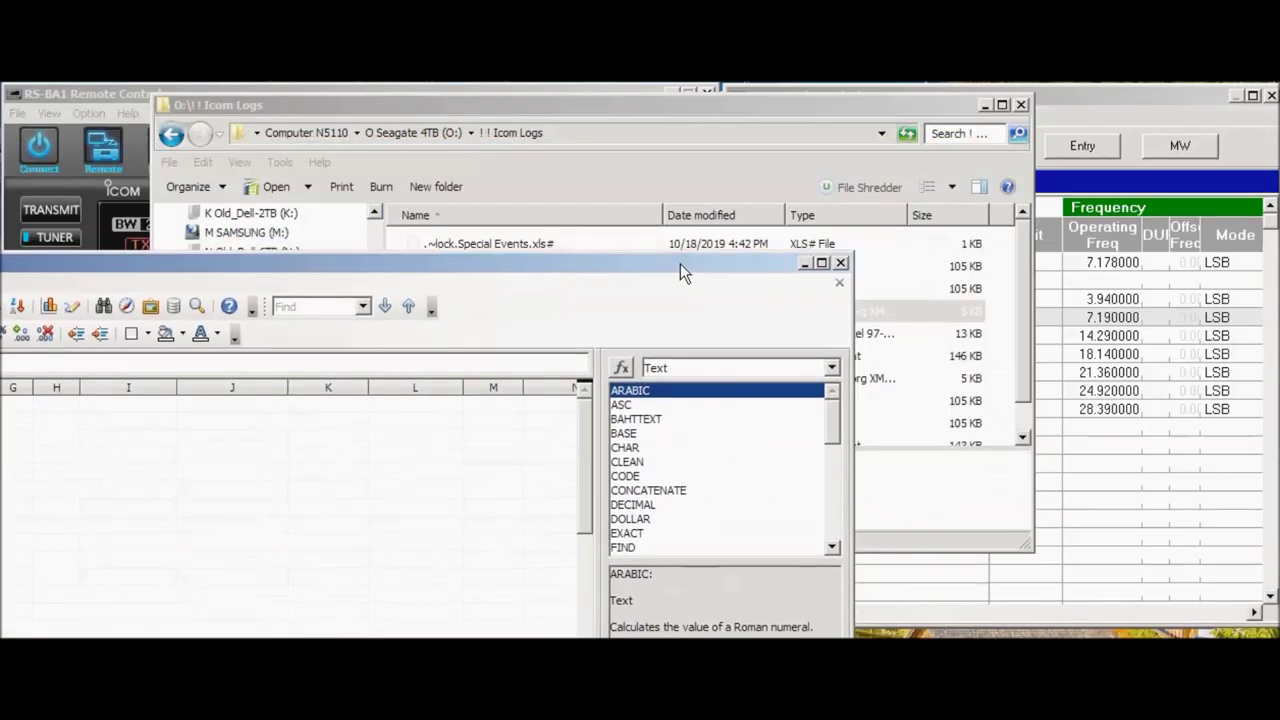
click(841, 263)
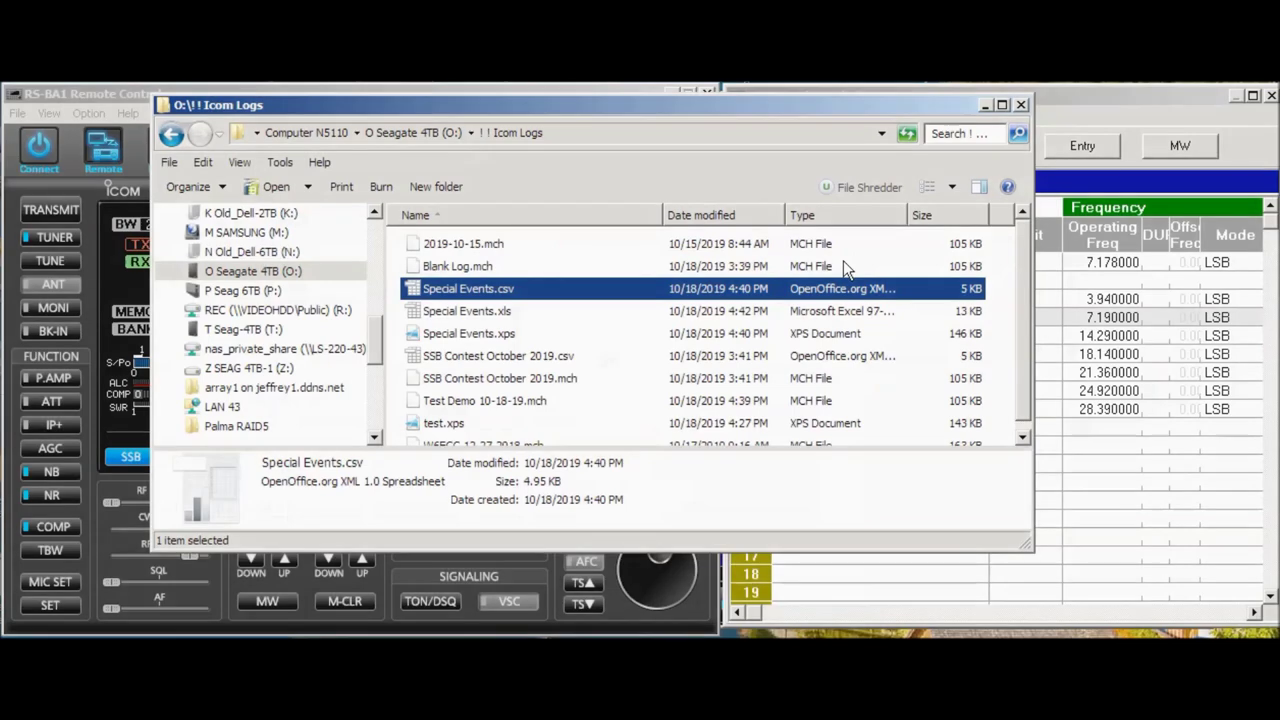
Step: Open Special Events.xps in XPS Viewer, check the printed page of bank 21, and close the viewer
double_click(437, 336)
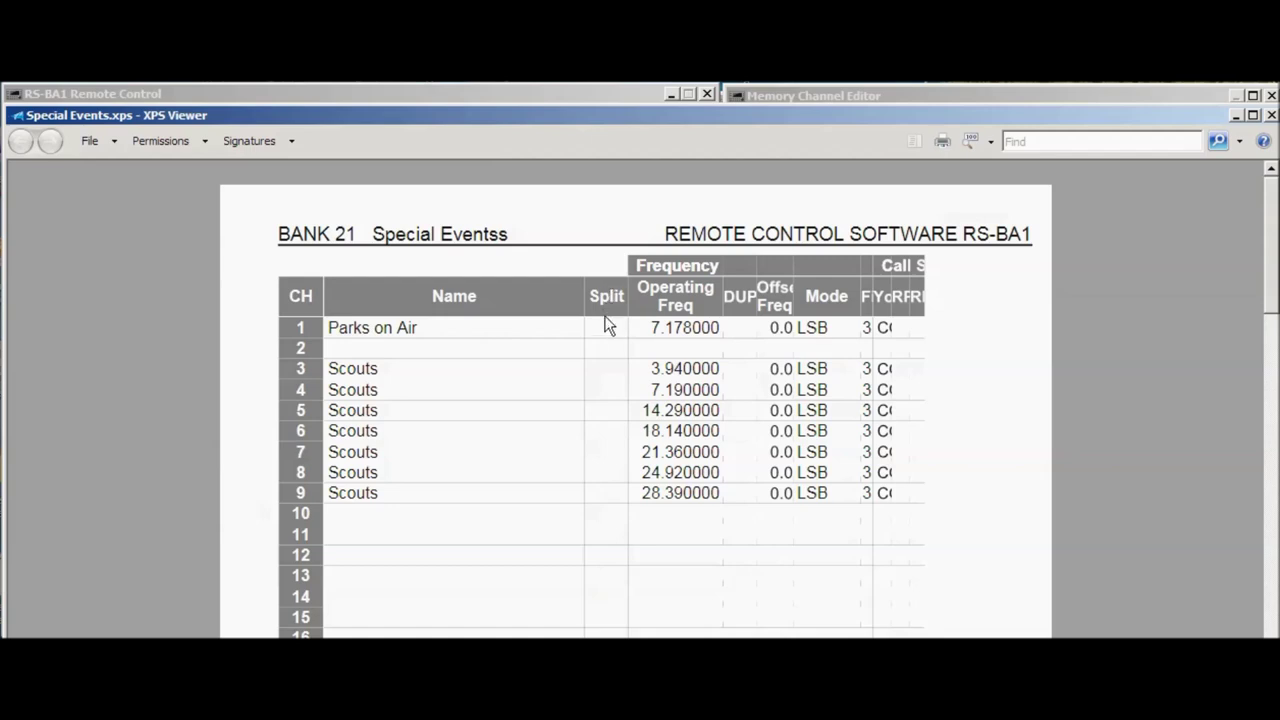
click(1272, 115)
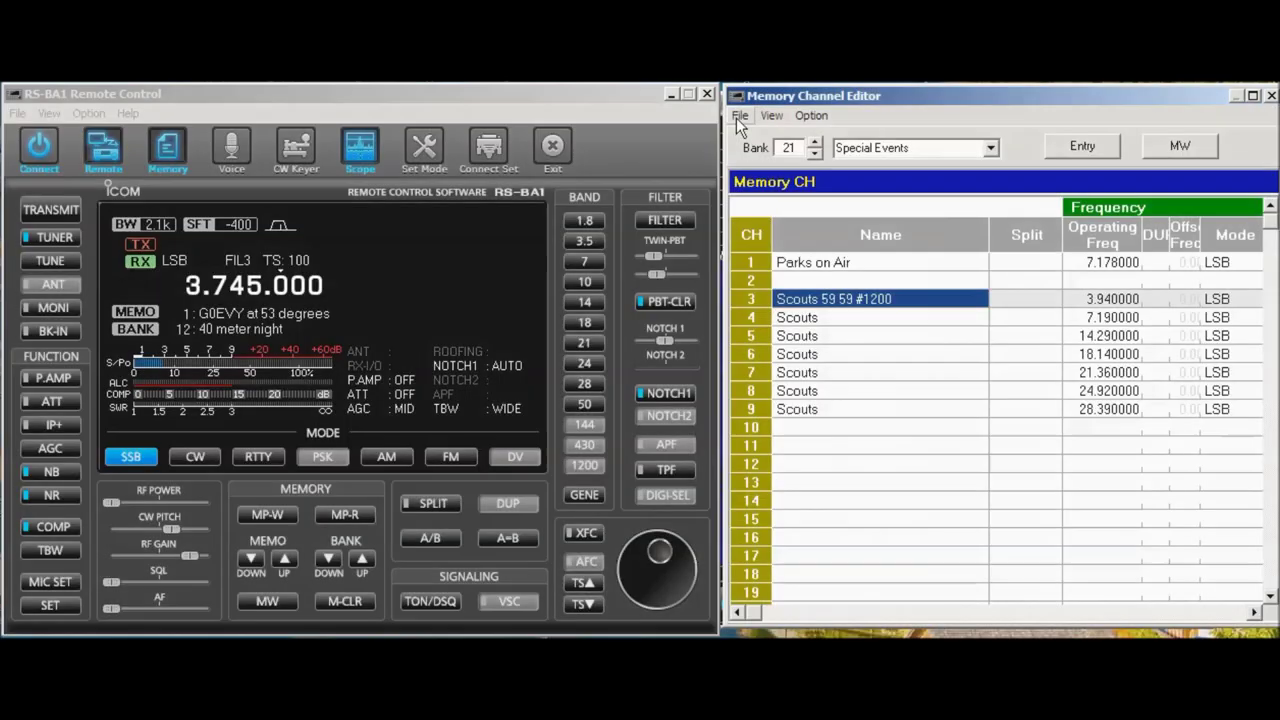
Step: Create a new blank memory channel list in the Memory Channel Editor, discarding the changes to the open one
click(738, 116)
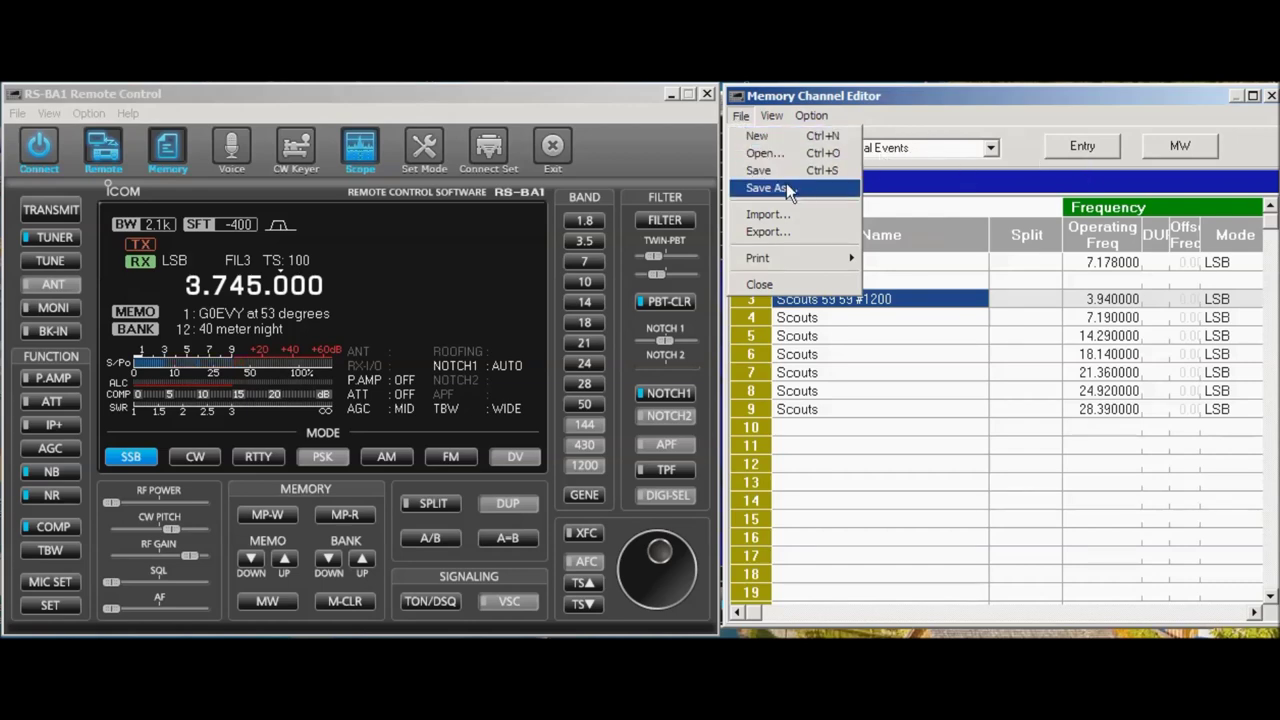
click(779, 137)
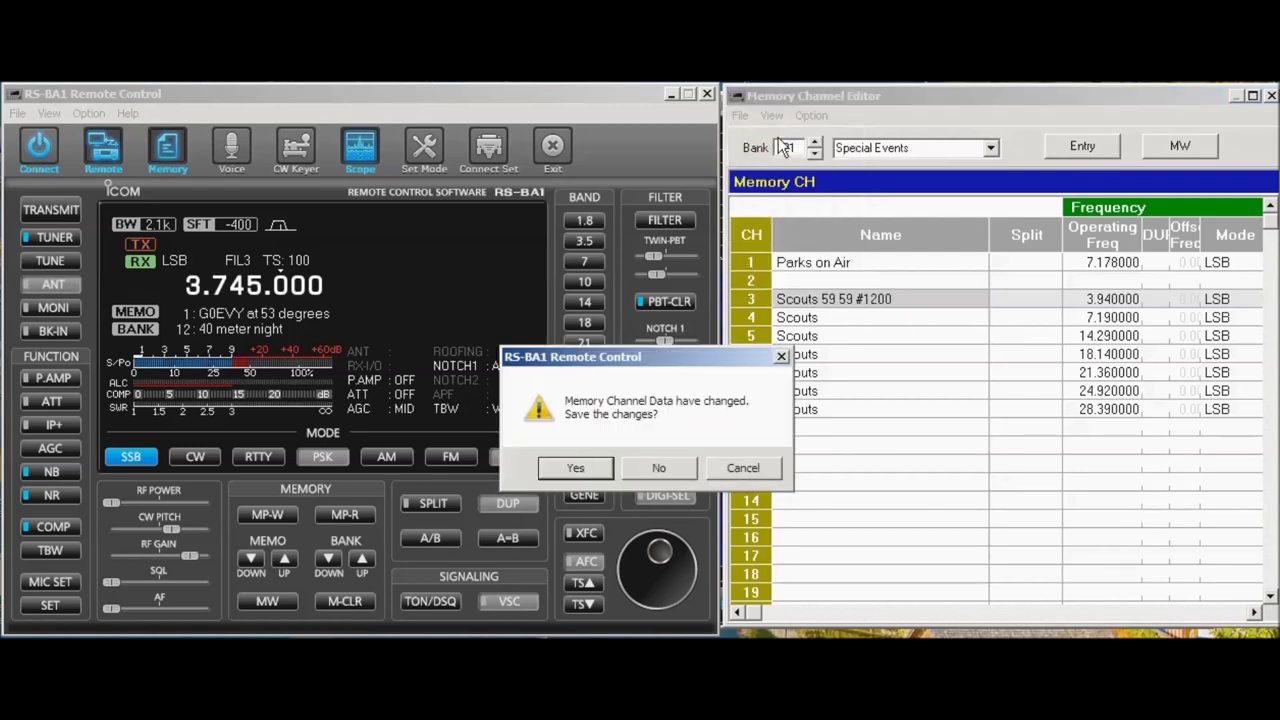
click(651, 466)
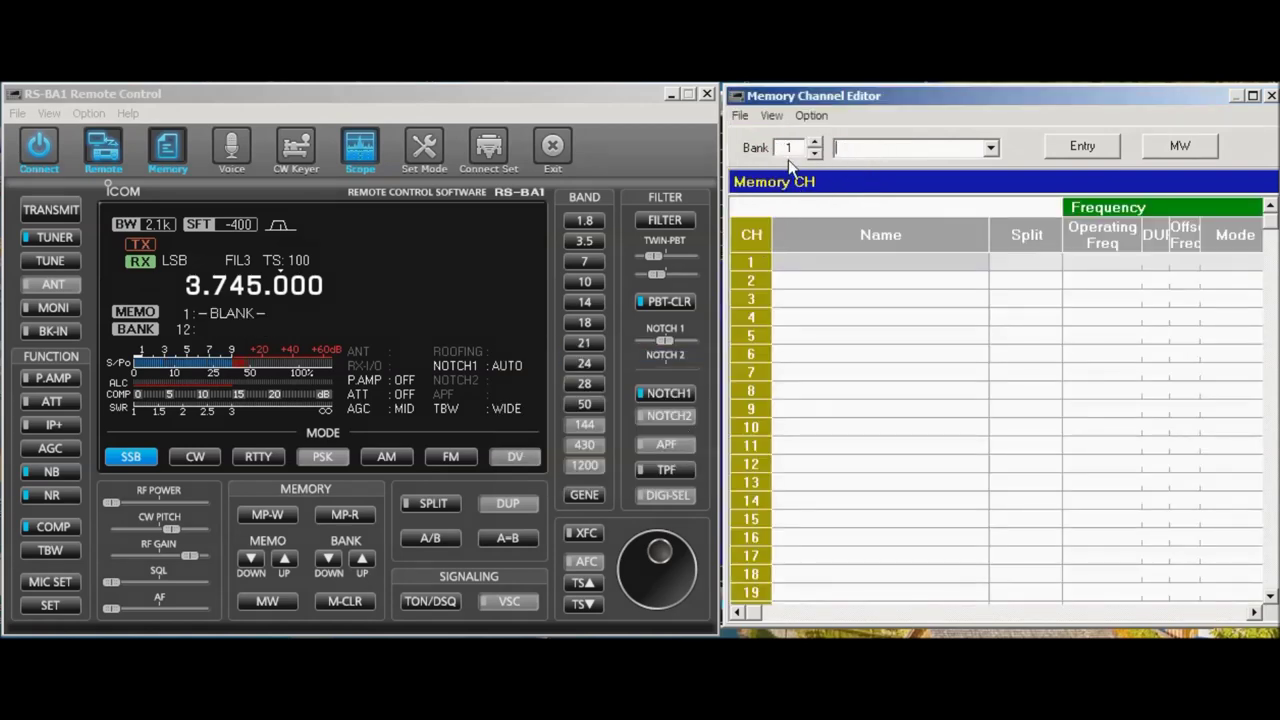
click(740, 116)
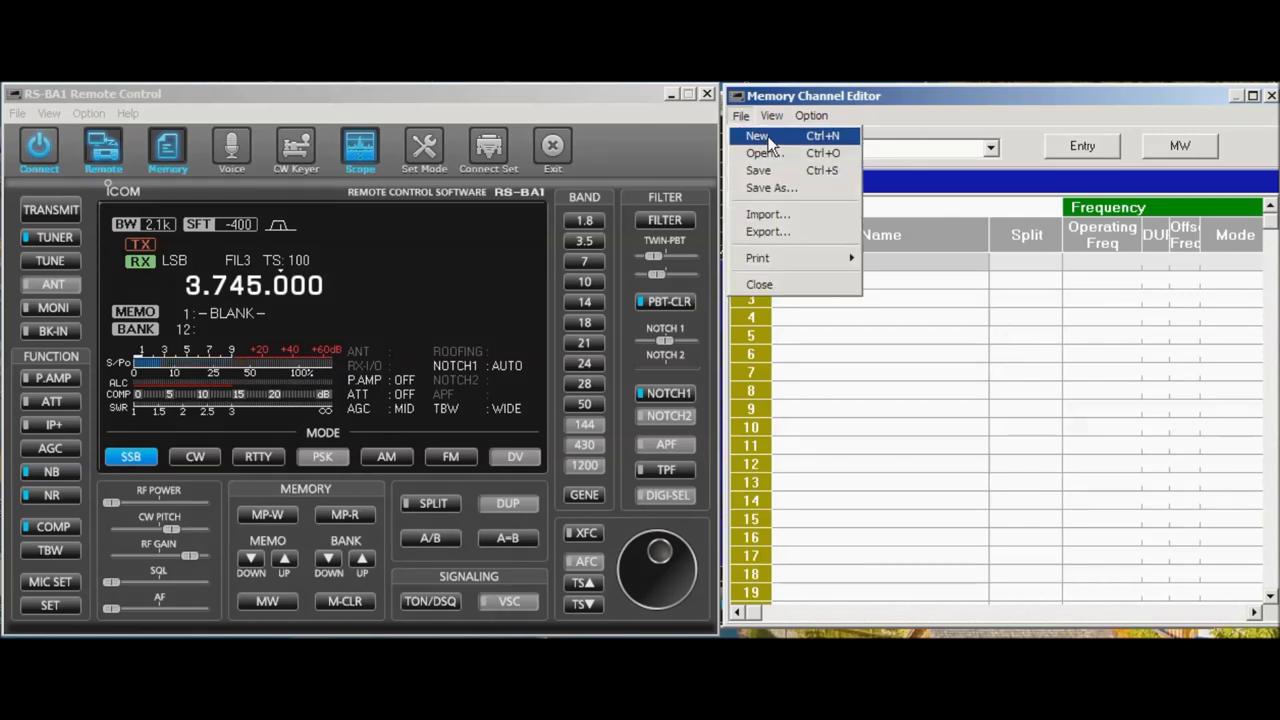
click(1043, 105)
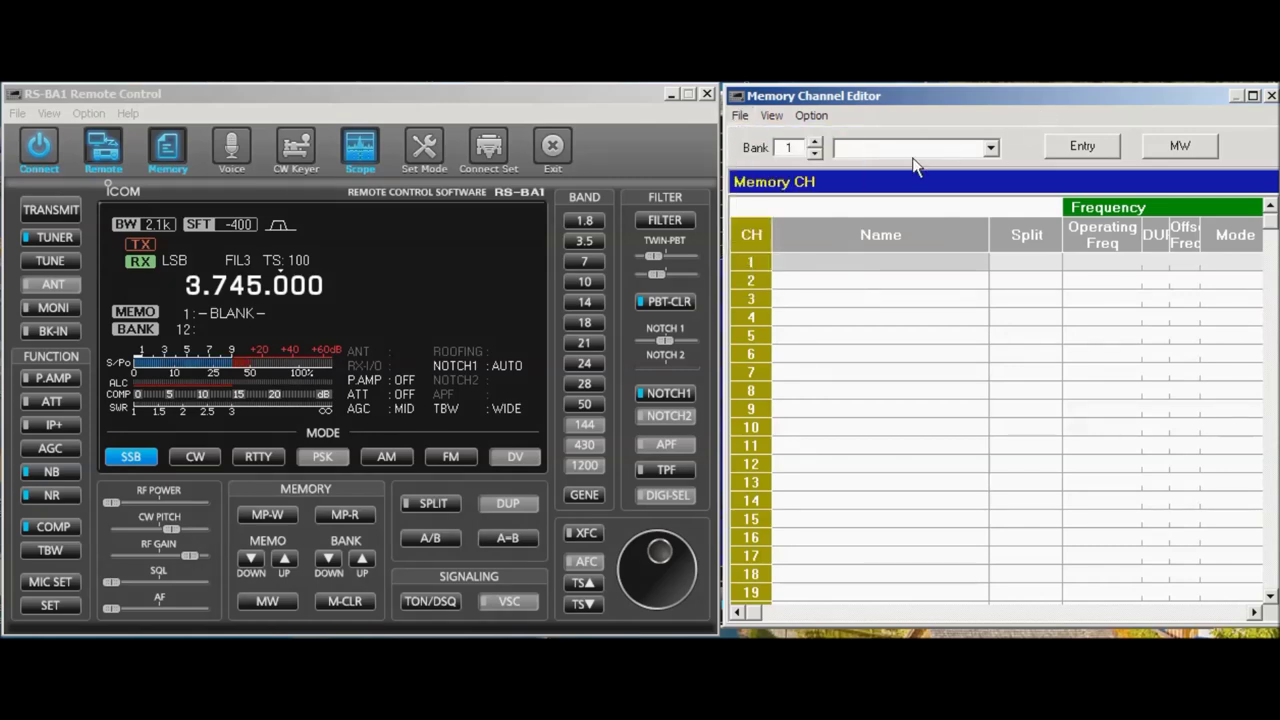
Step: Look through banks 26 and 25 of the blank channel list and return to bank 1
click(814, 153)
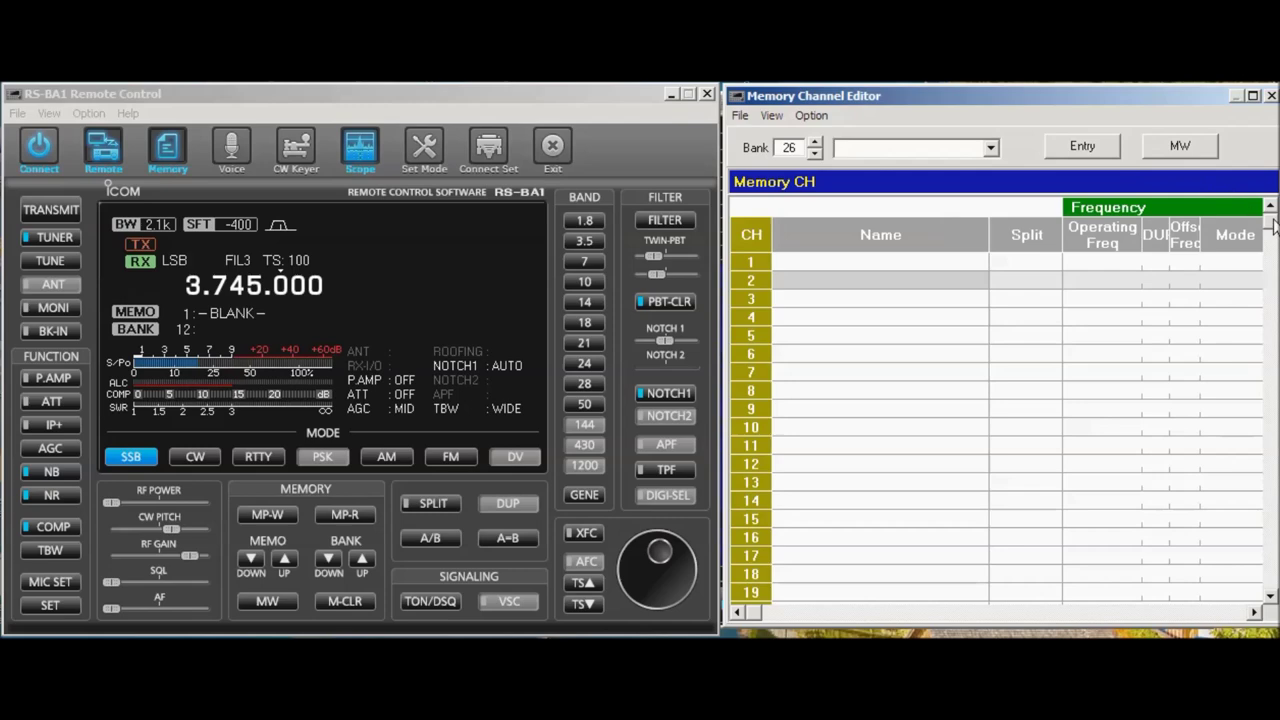
drag(1273, 225, 1243, 218)
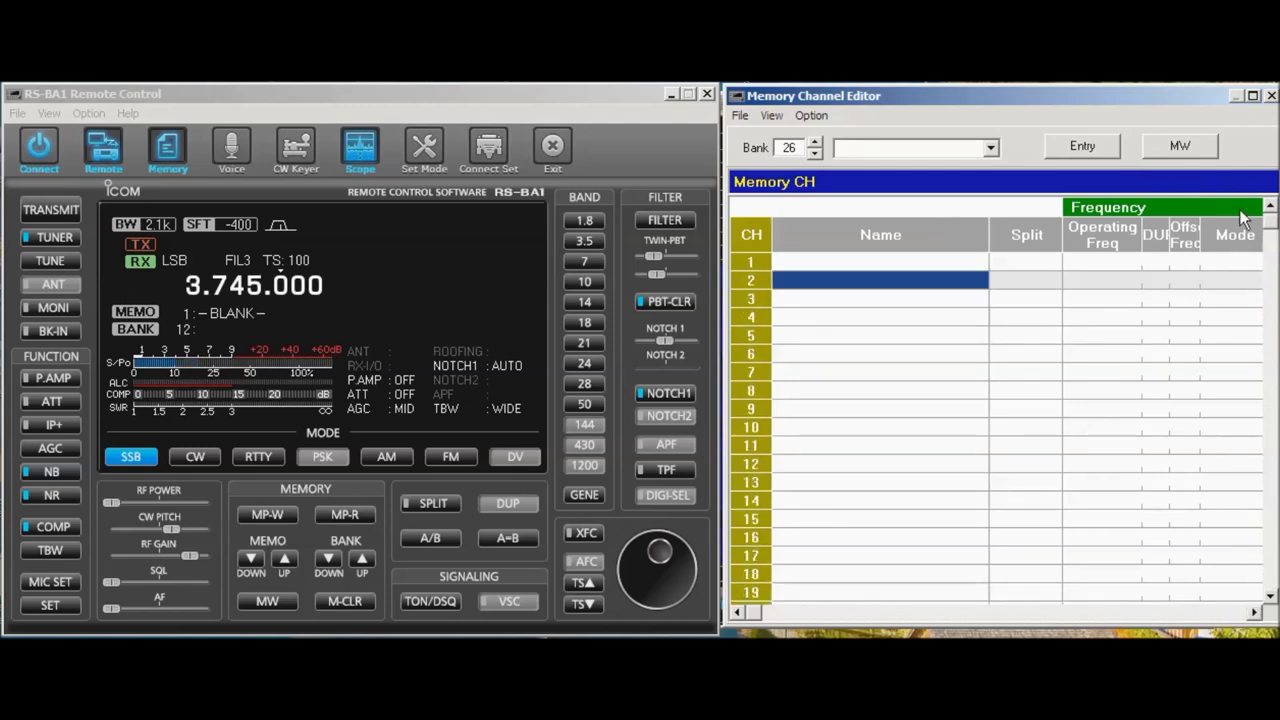
click(815, 153)
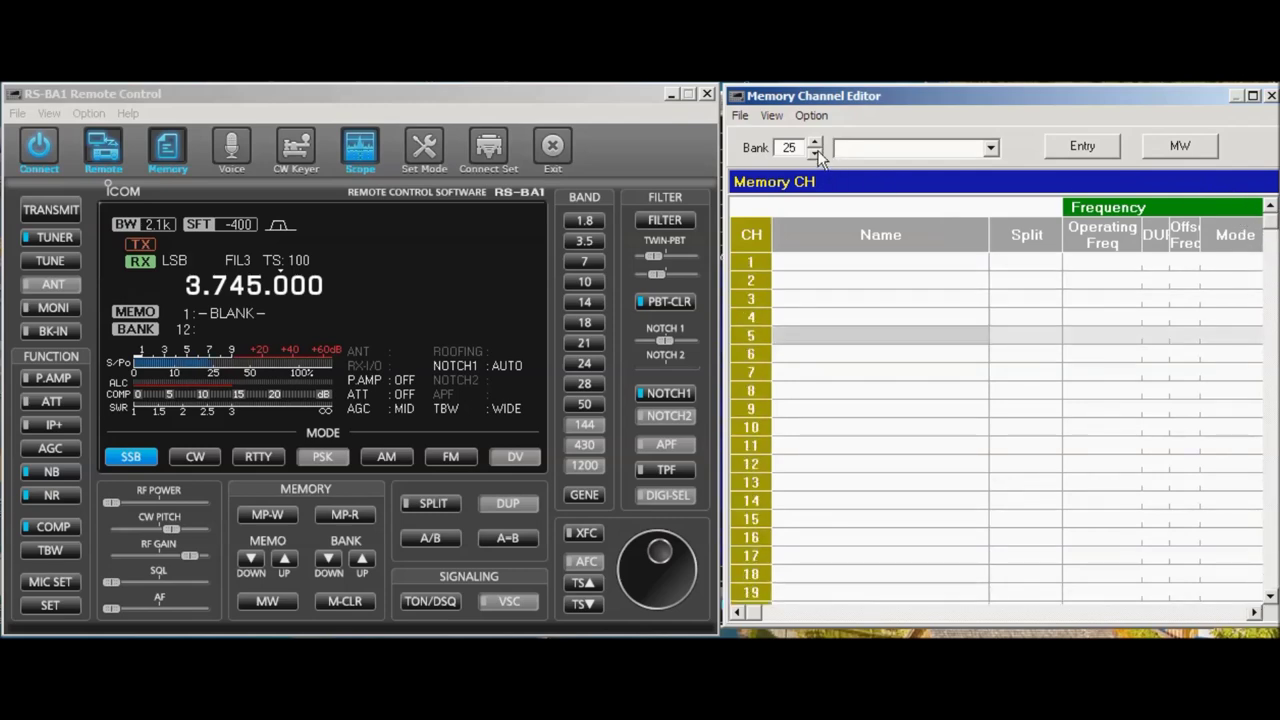
click(815, 142)
click(815, 142)
click(905, 149)
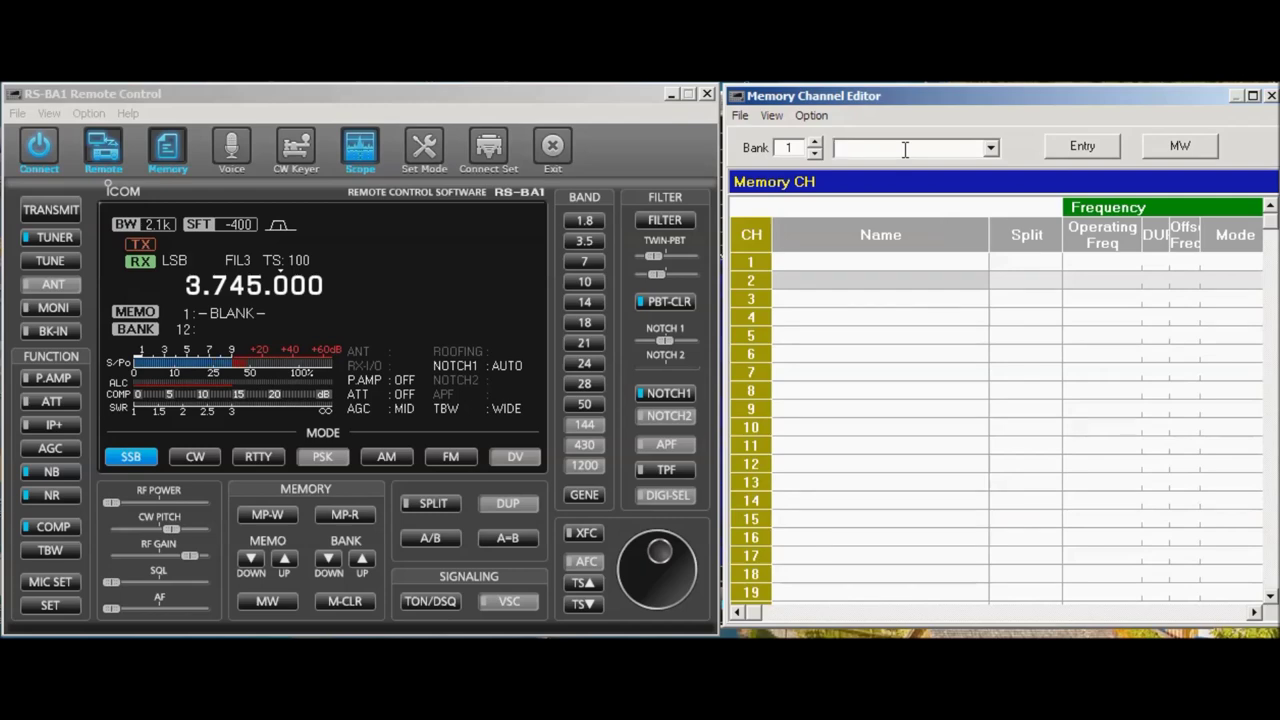
click(742, 116)
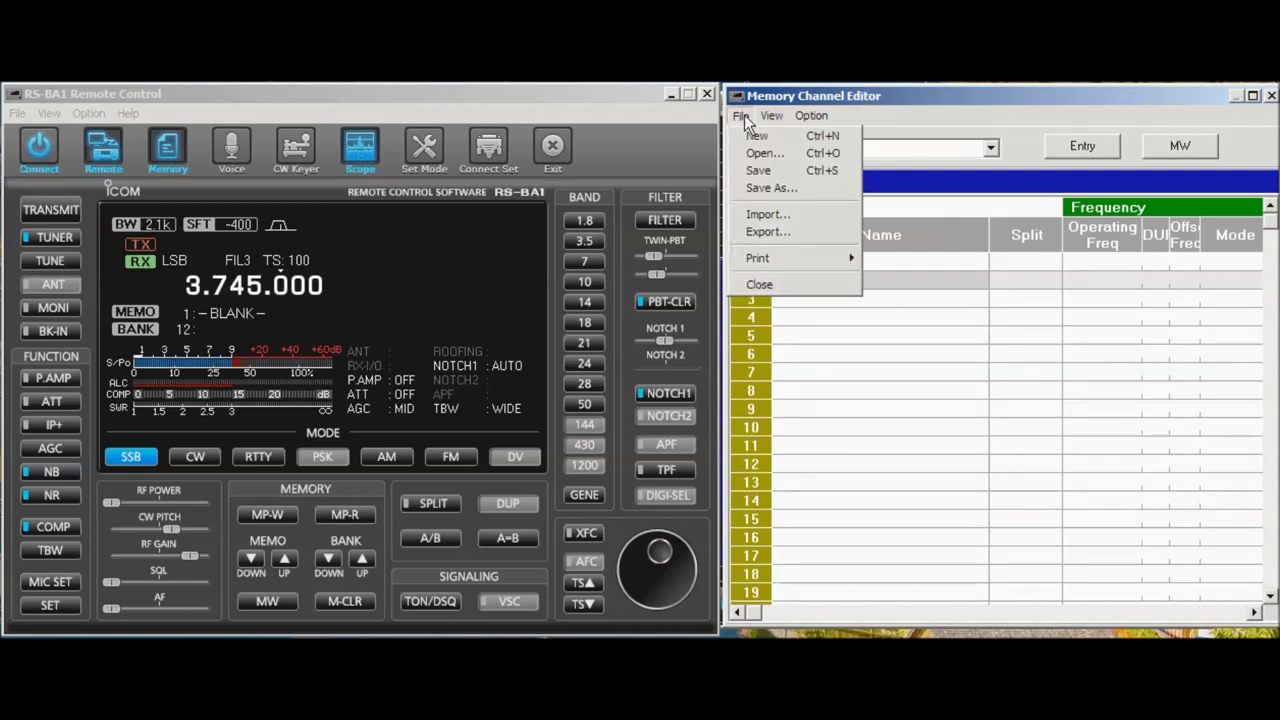
click(771, 187)
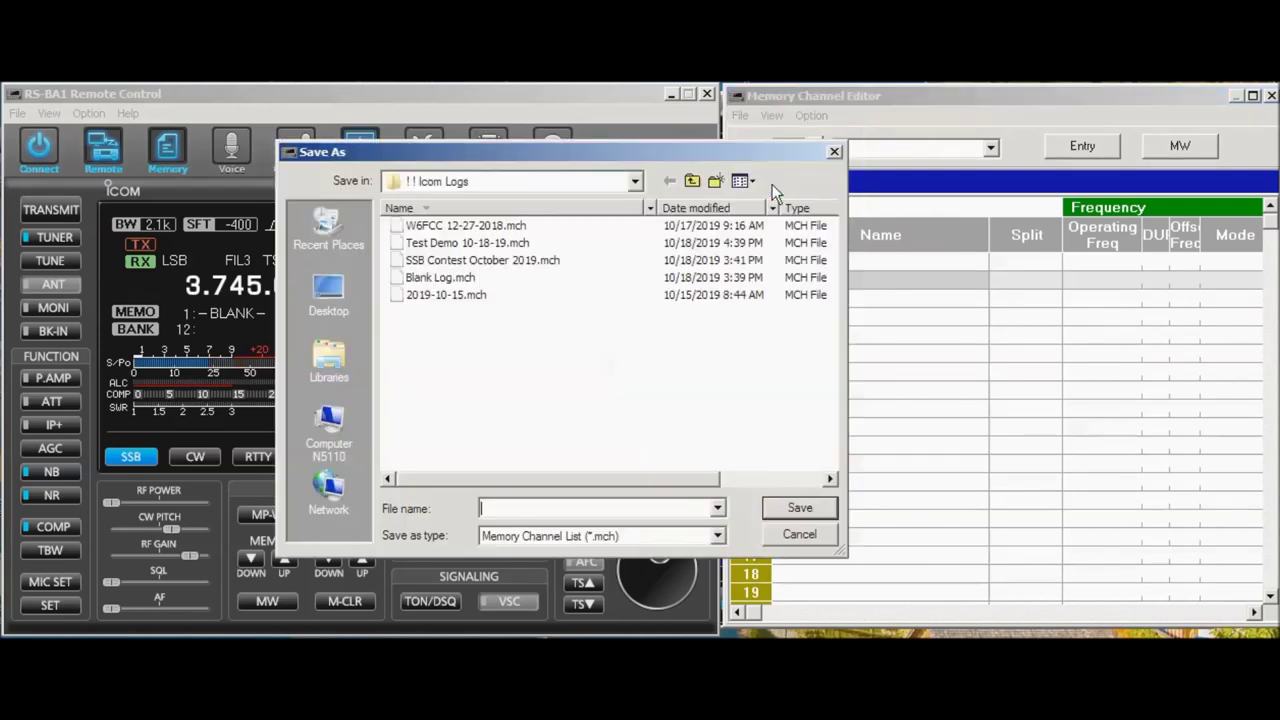
click(636, 181)
click(637, 204)
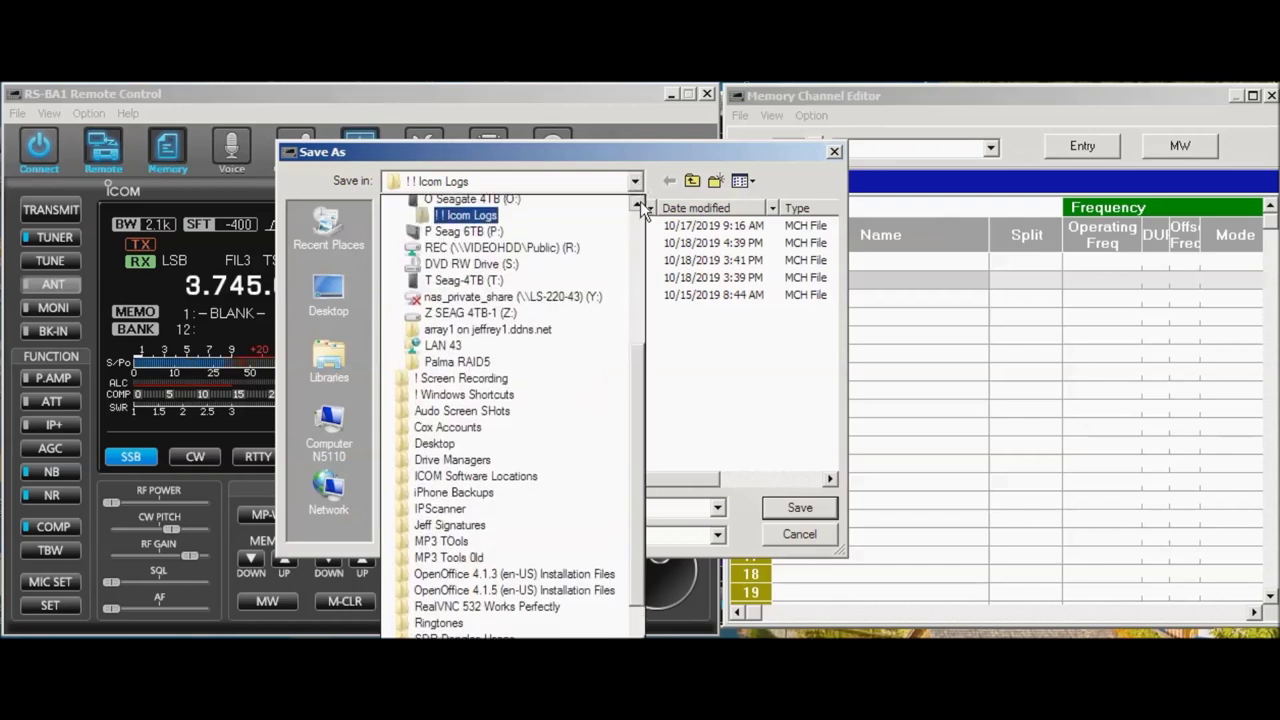
click(637, 204)
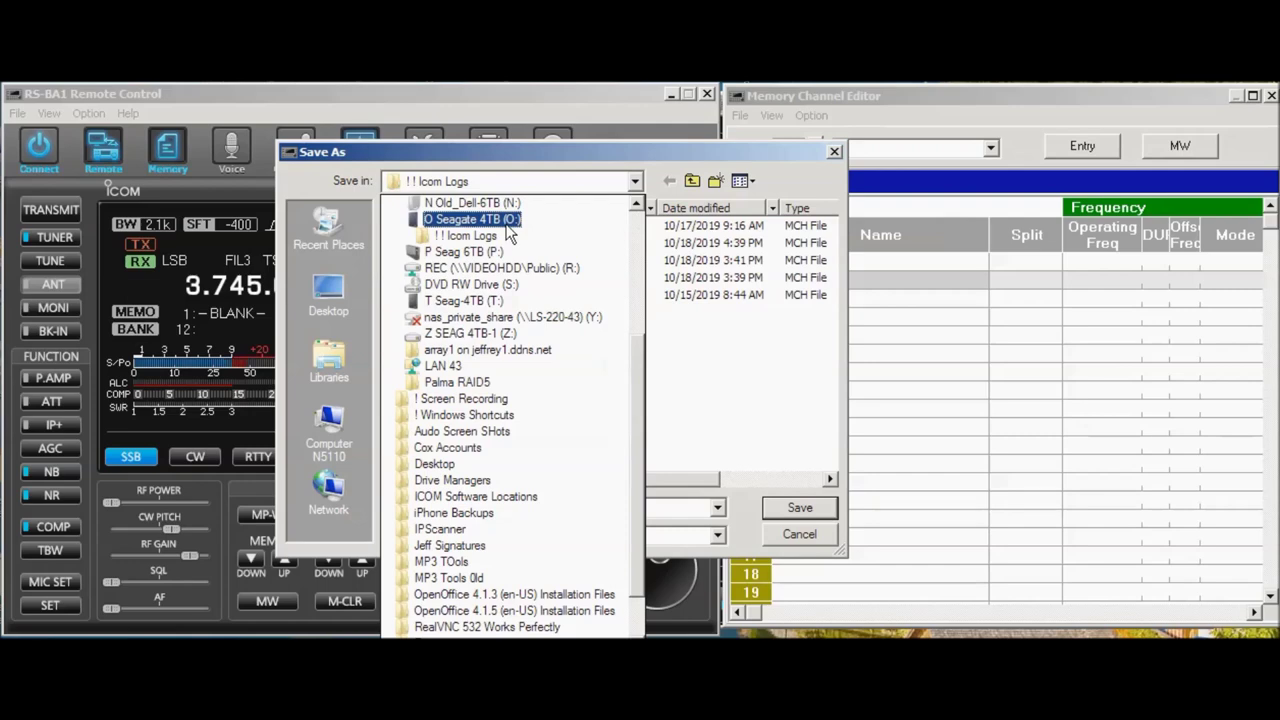
click(837, 149)
click(836, 150)
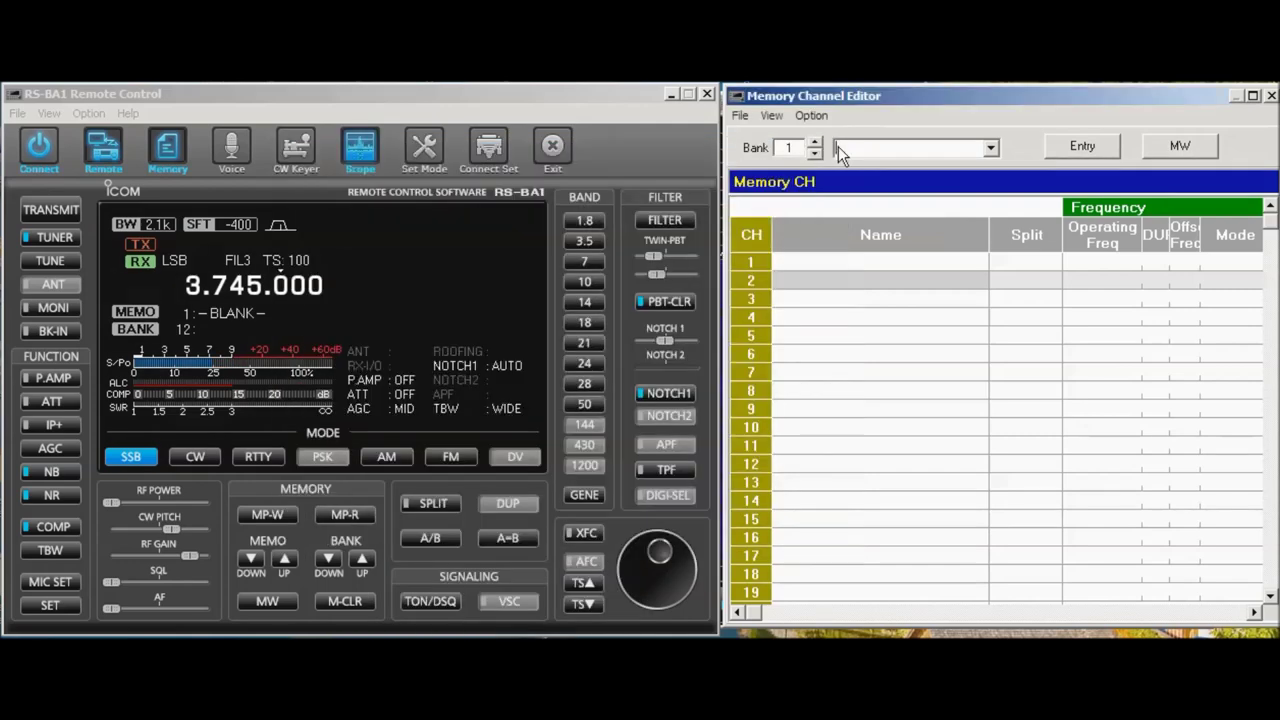
click(740, 115)
click(765, 189)
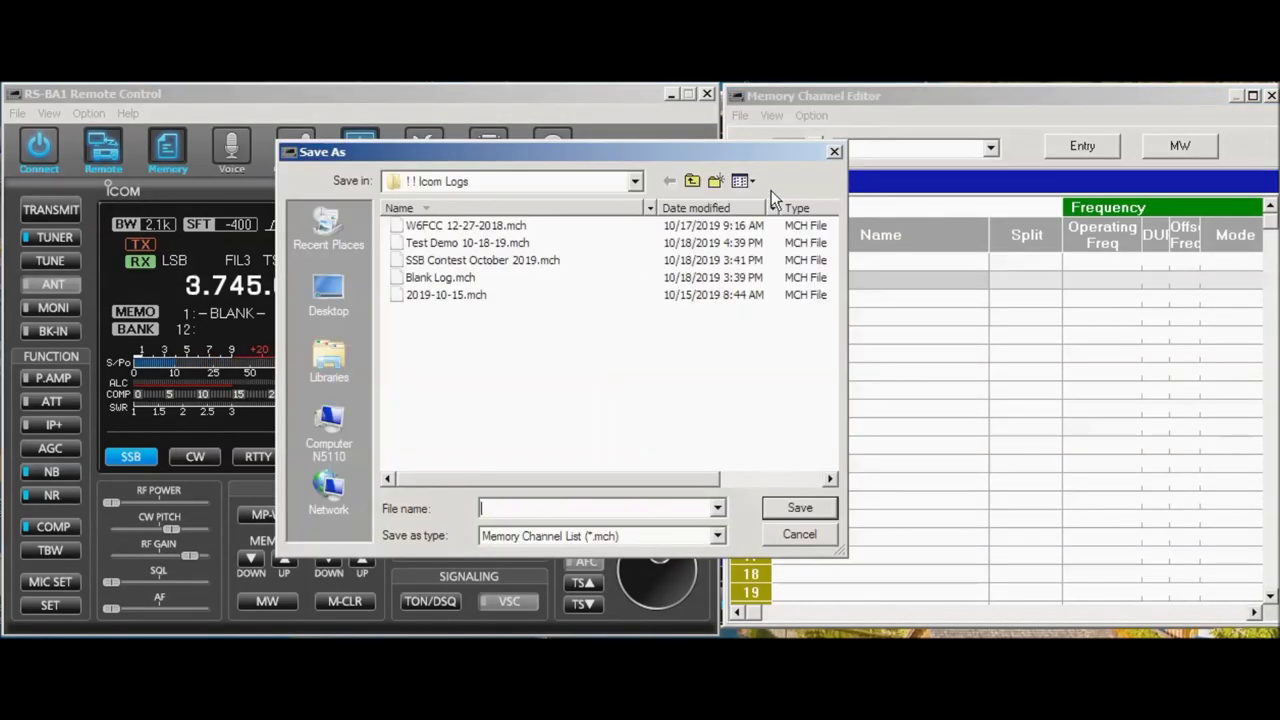
click(834, 152)
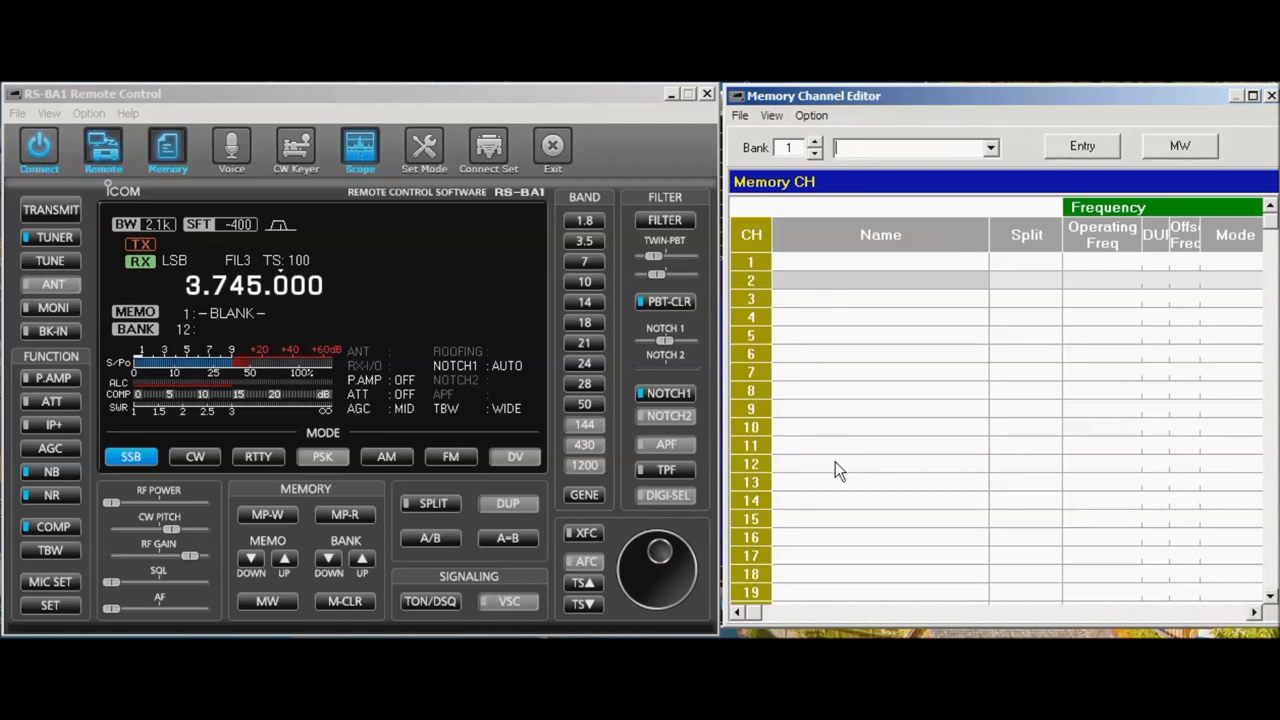
Step: Toggle the display of the Call Sign columns in the memory channel list
key(Tab)
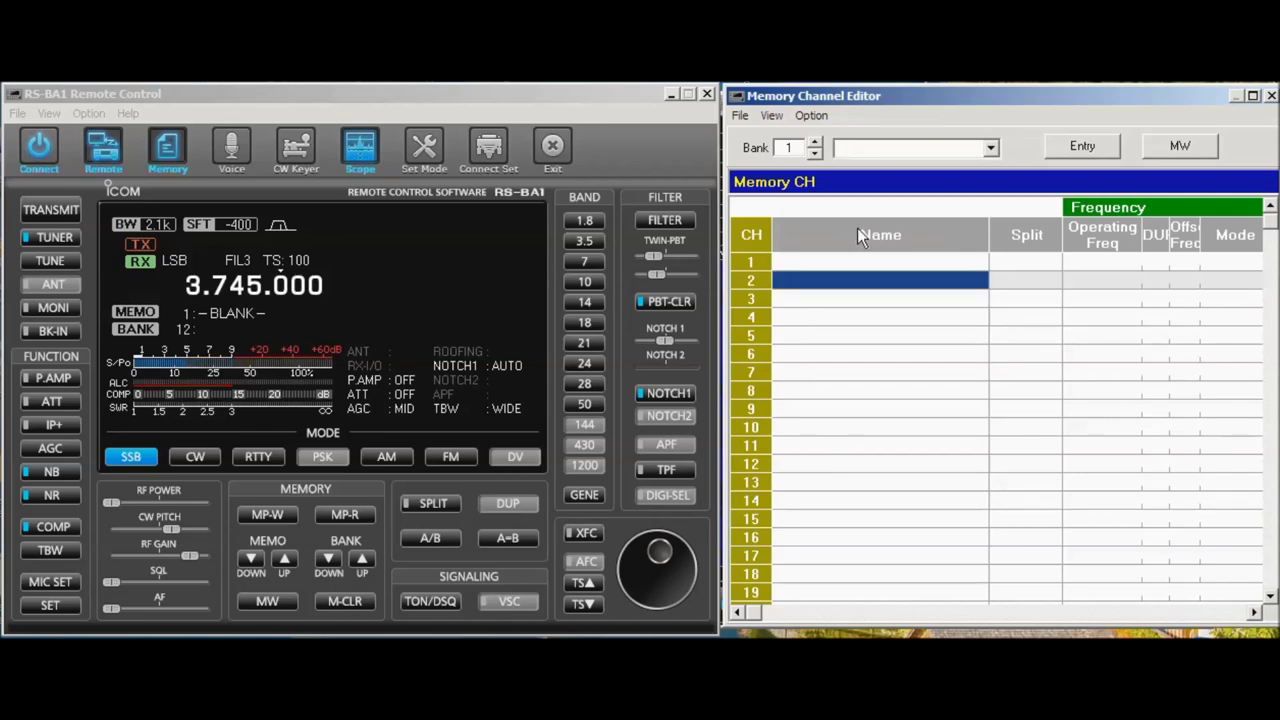
right_click(857, 228)
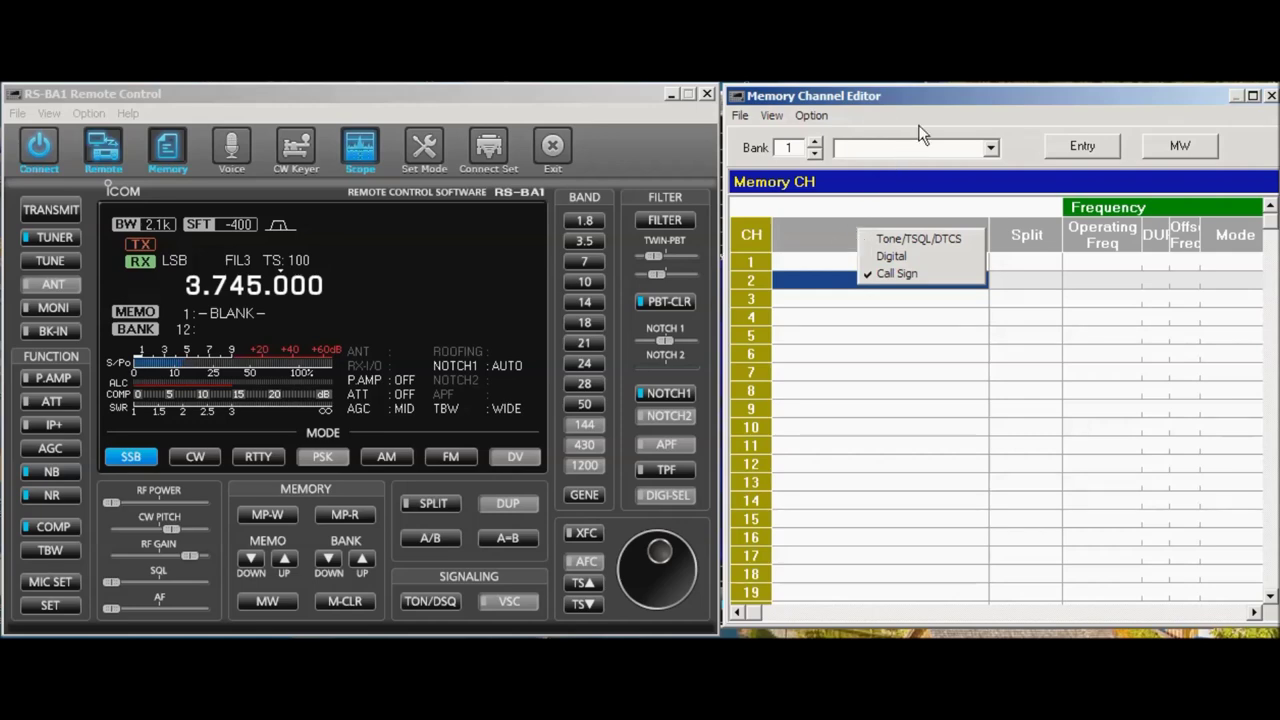
click(944, 100)
click(780, 122)
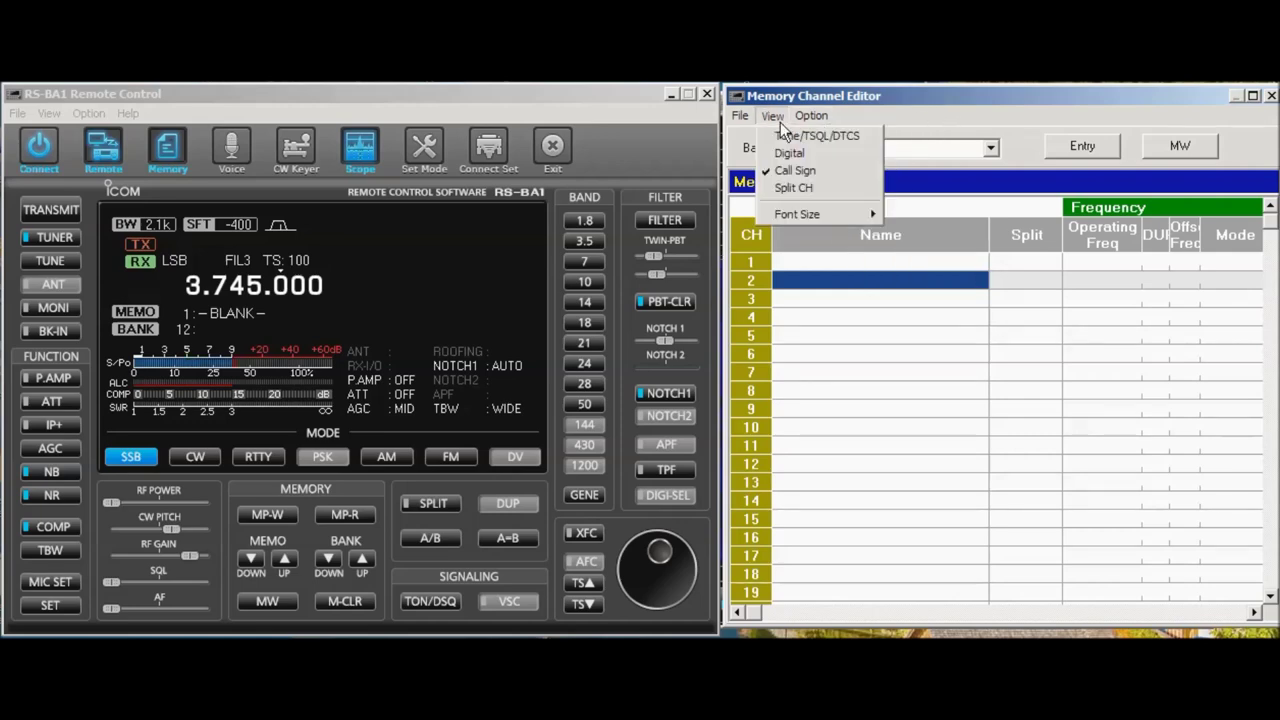
click(806, 168)
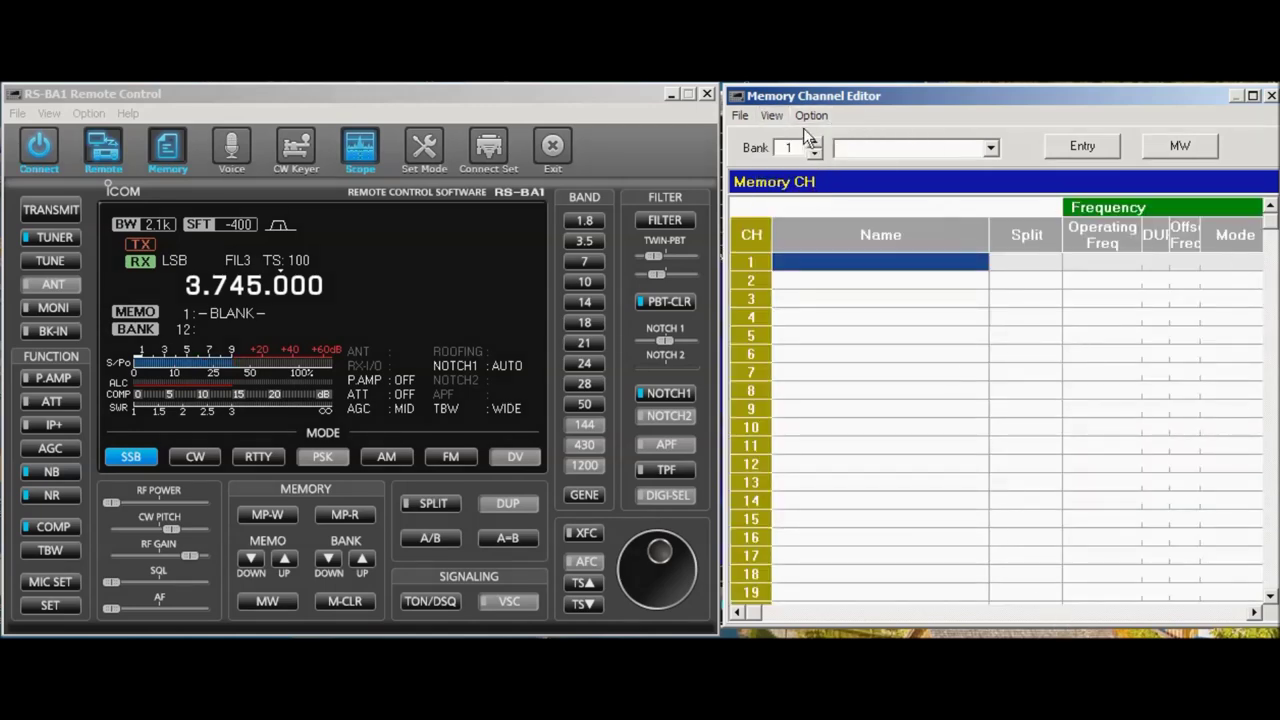
Step: Show the Digital columns in the memory channel list, view the DSQL and Code columns, and hide them again
click(772, 115)
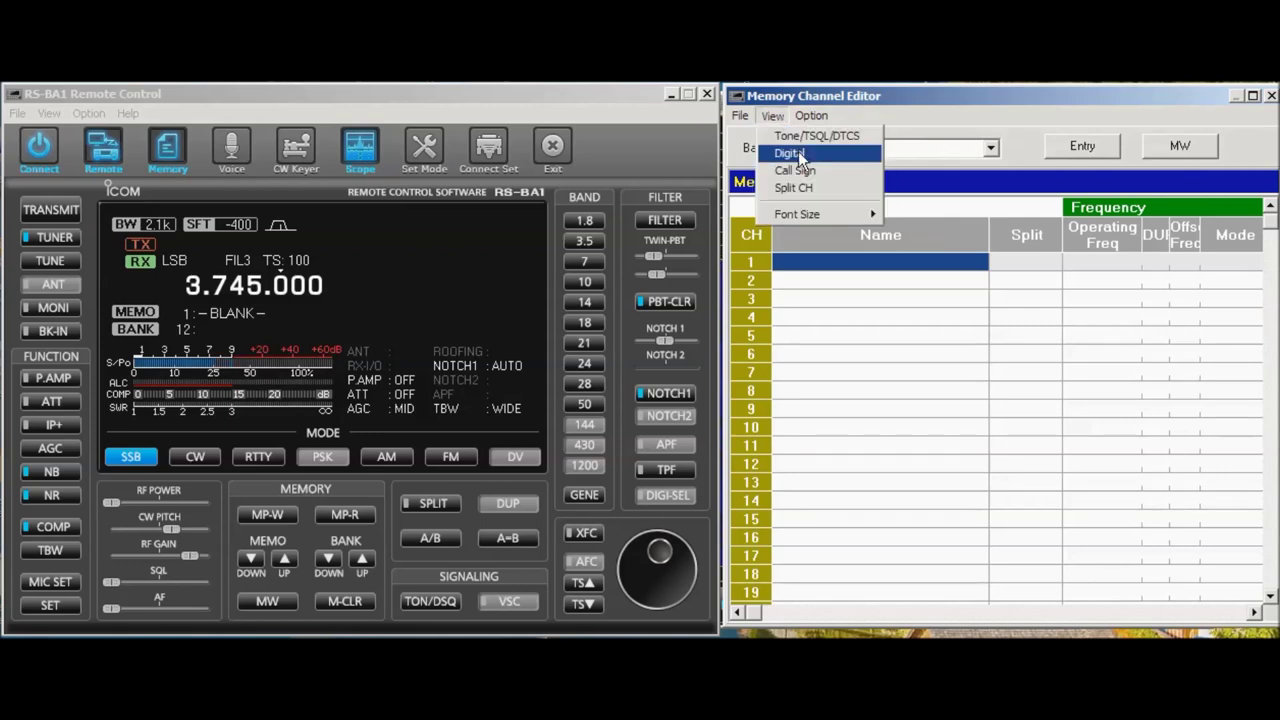
click(798, 153)
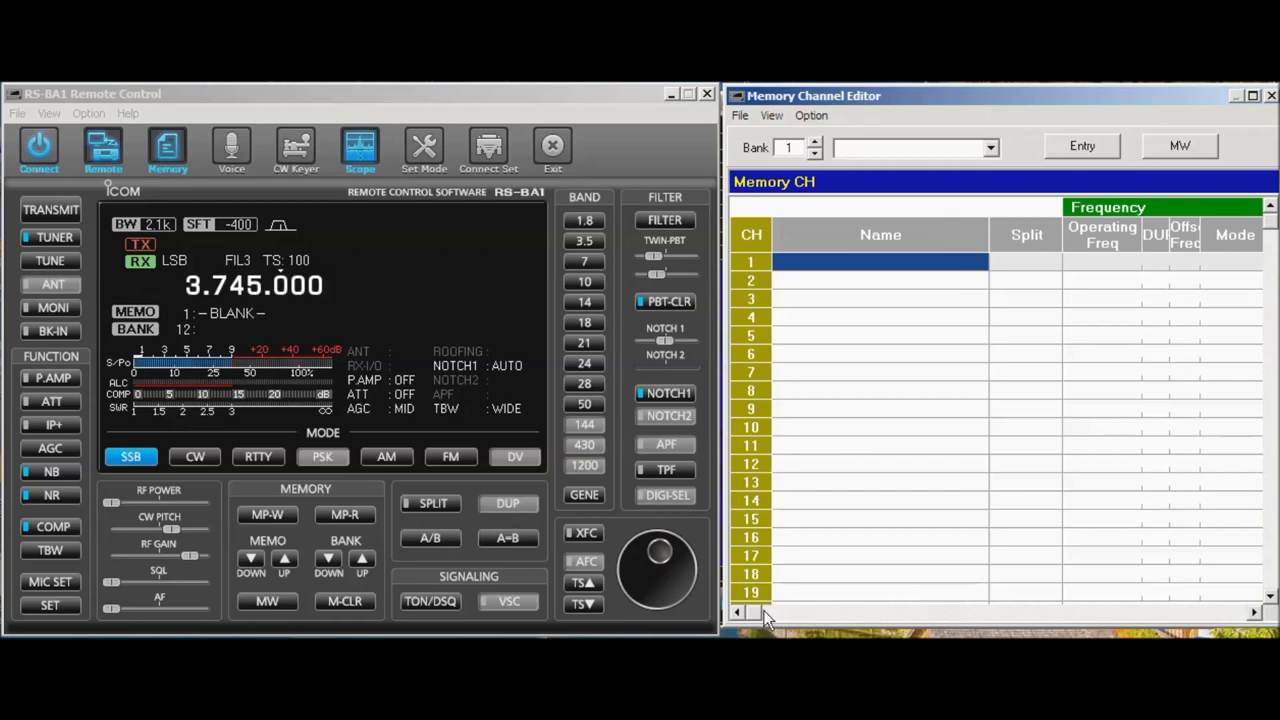
drag(766, 617, 777, 620)
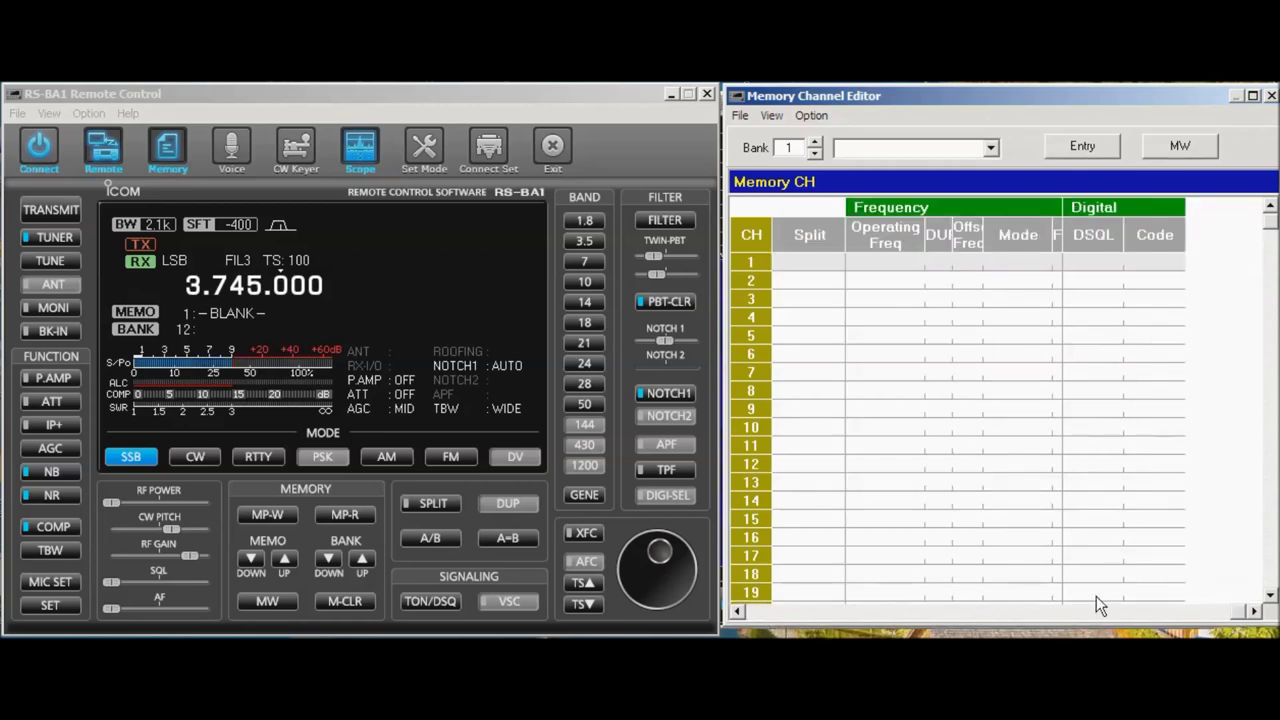
click(772, 116)
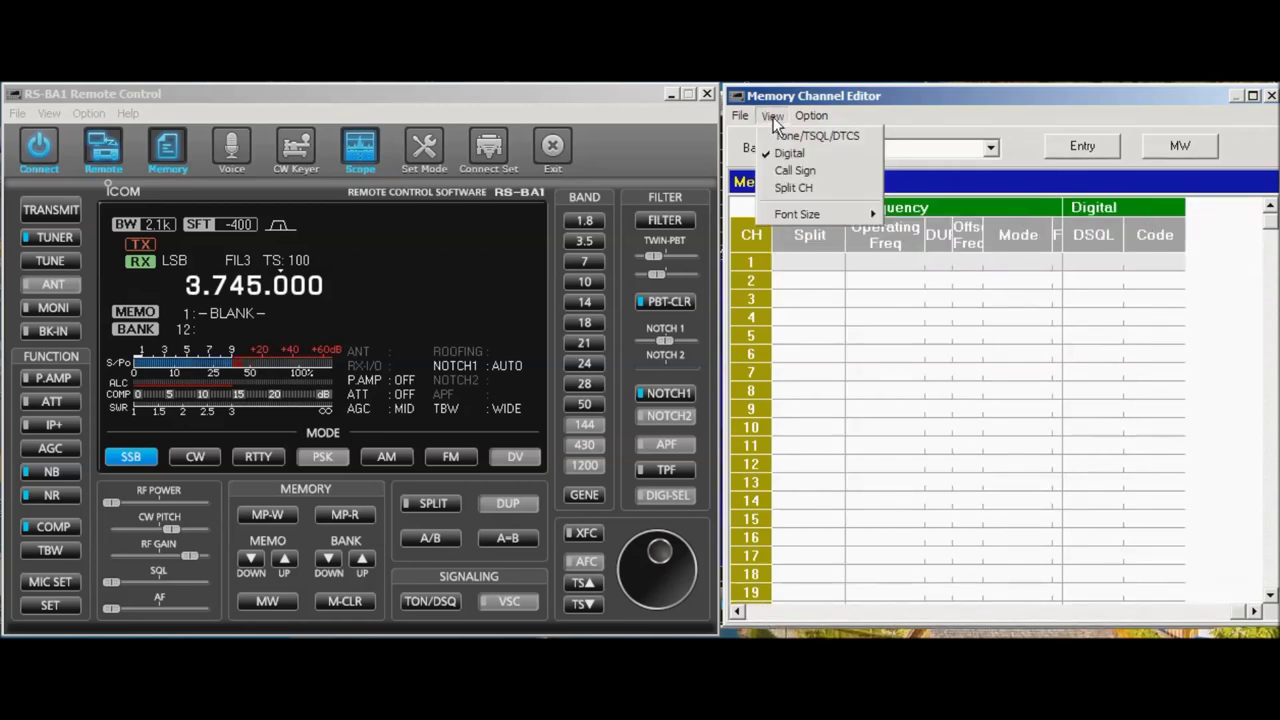
click(812, 153)
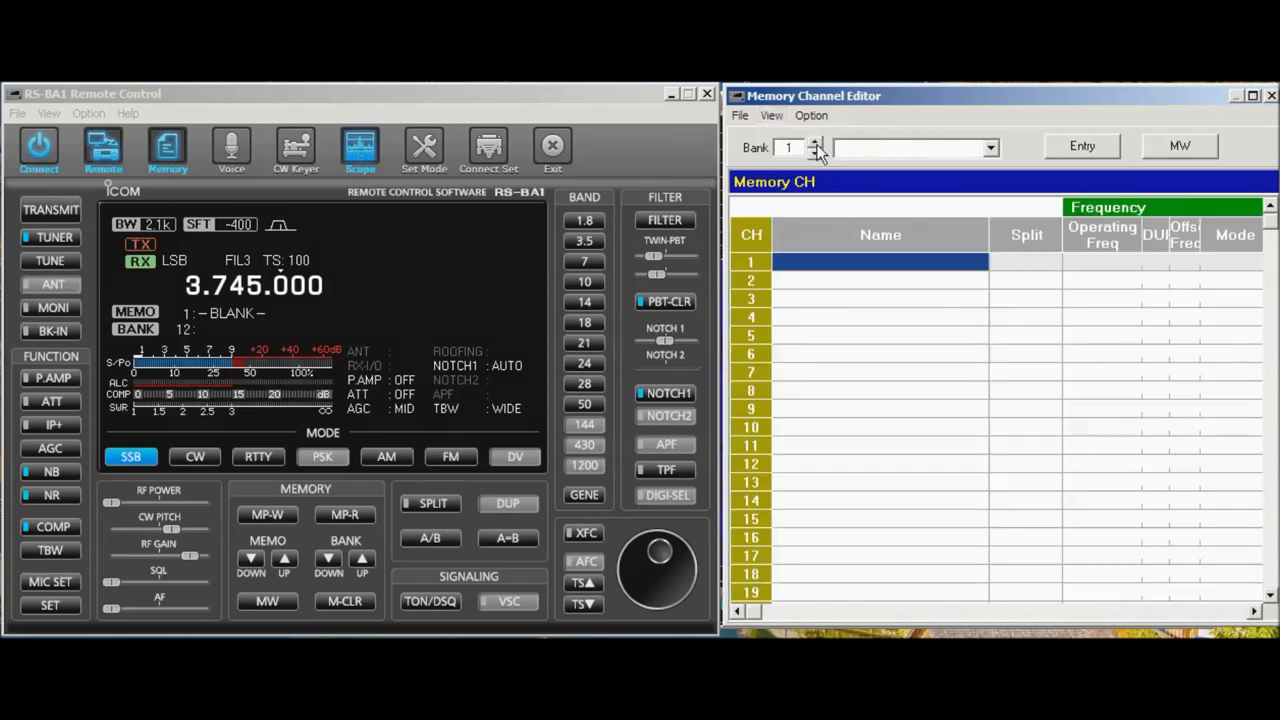
Step: Toggle the Auto Correct option for call sign input in the Memory Channel Editor
click(823, 115)
mouse_move(843, 133)
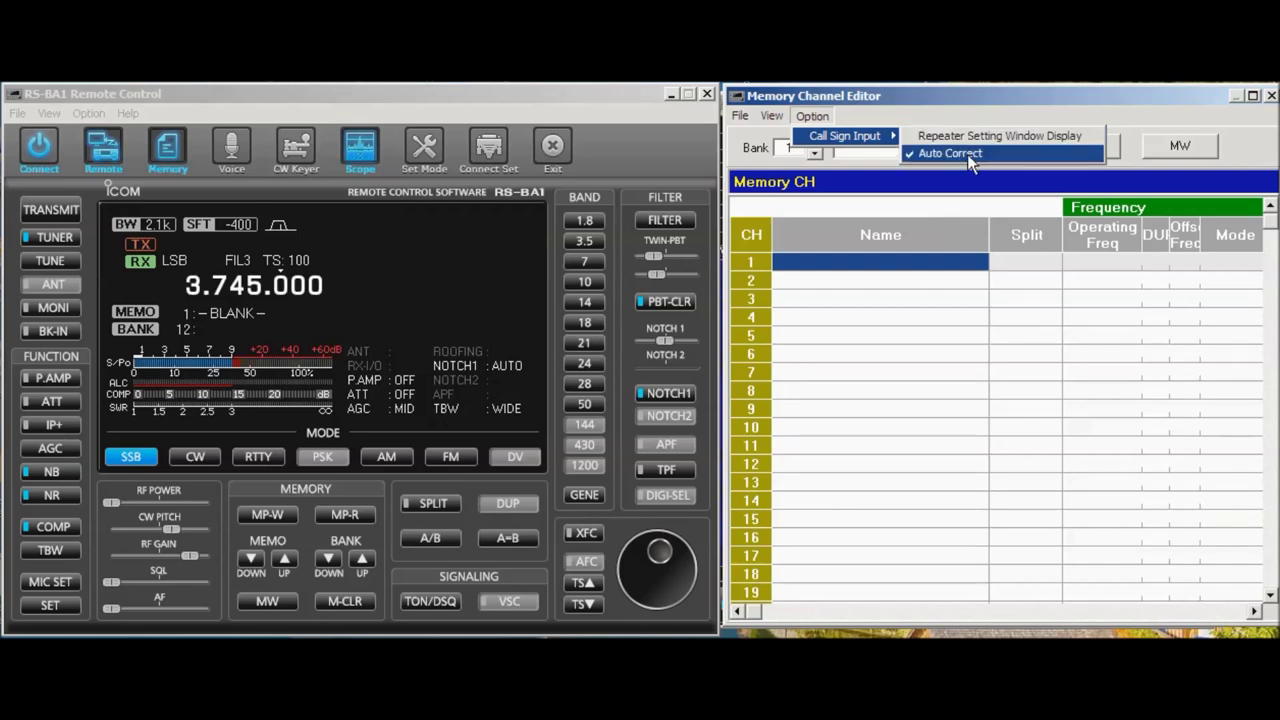
click(934, 150)
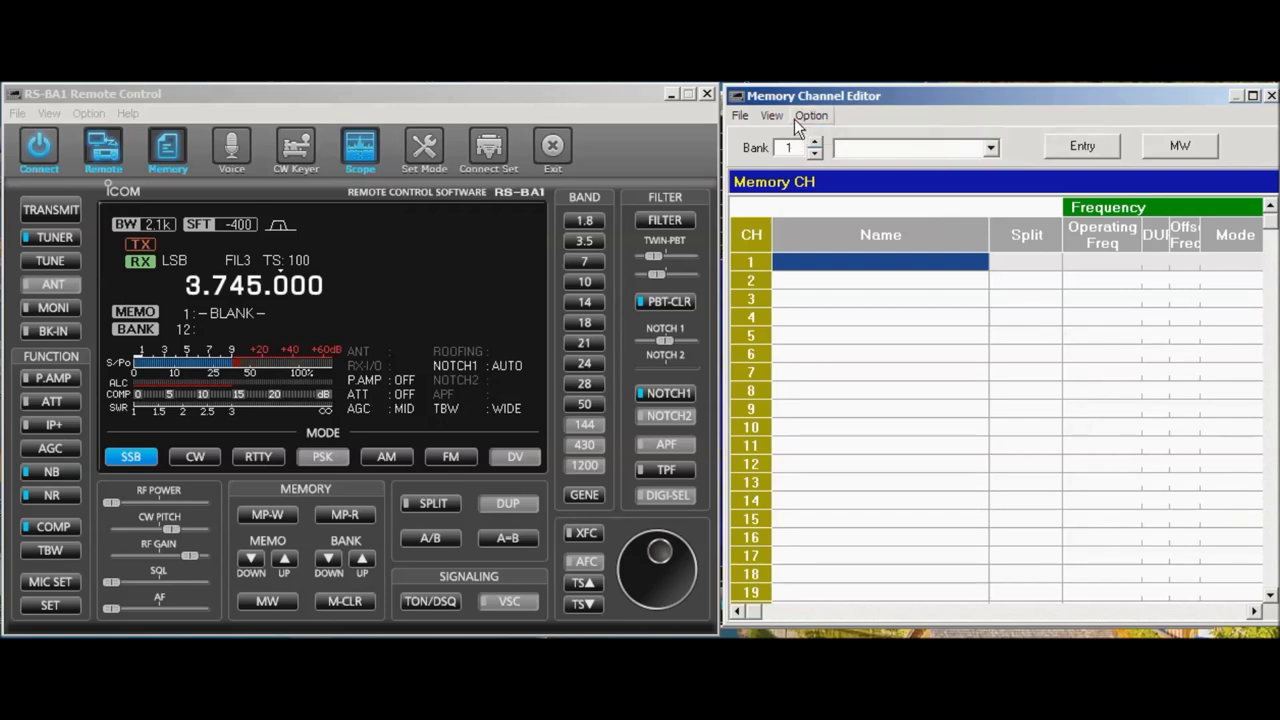
Step: Set the font size of the memory channel list to 100% (Standard)
click(778, 116)
mouse_move(812, 213)
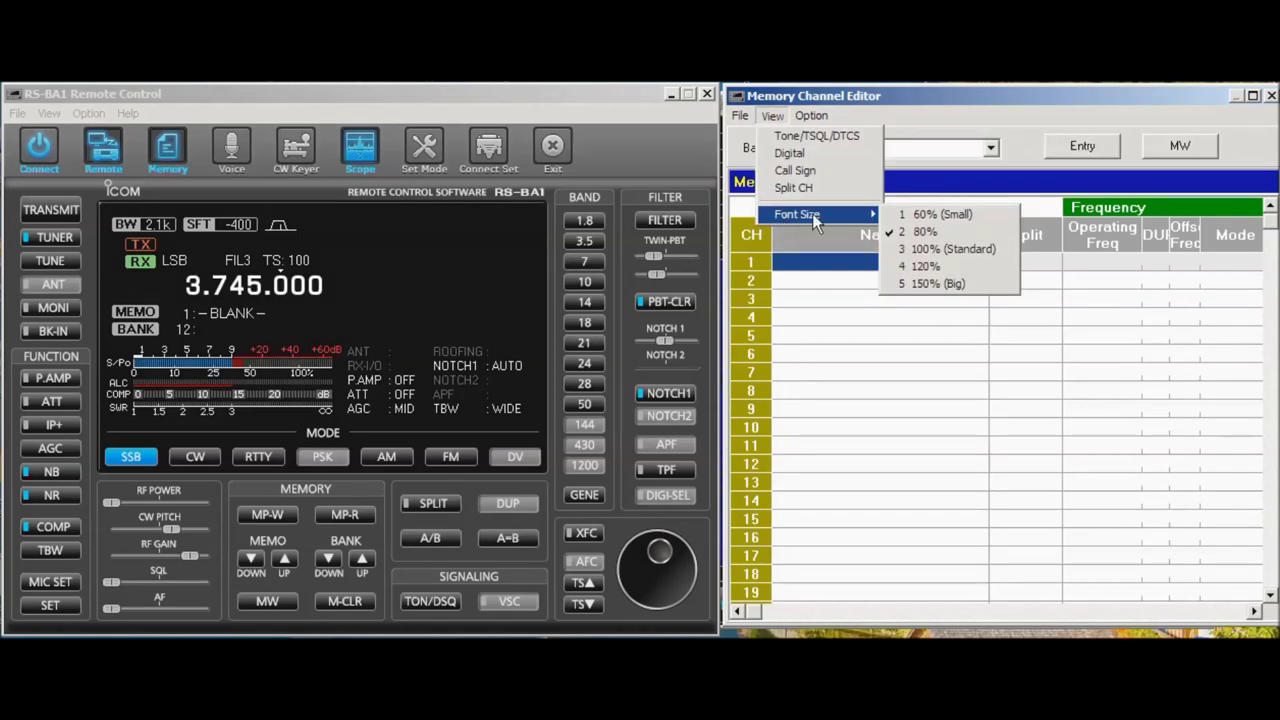
click(925, 248)
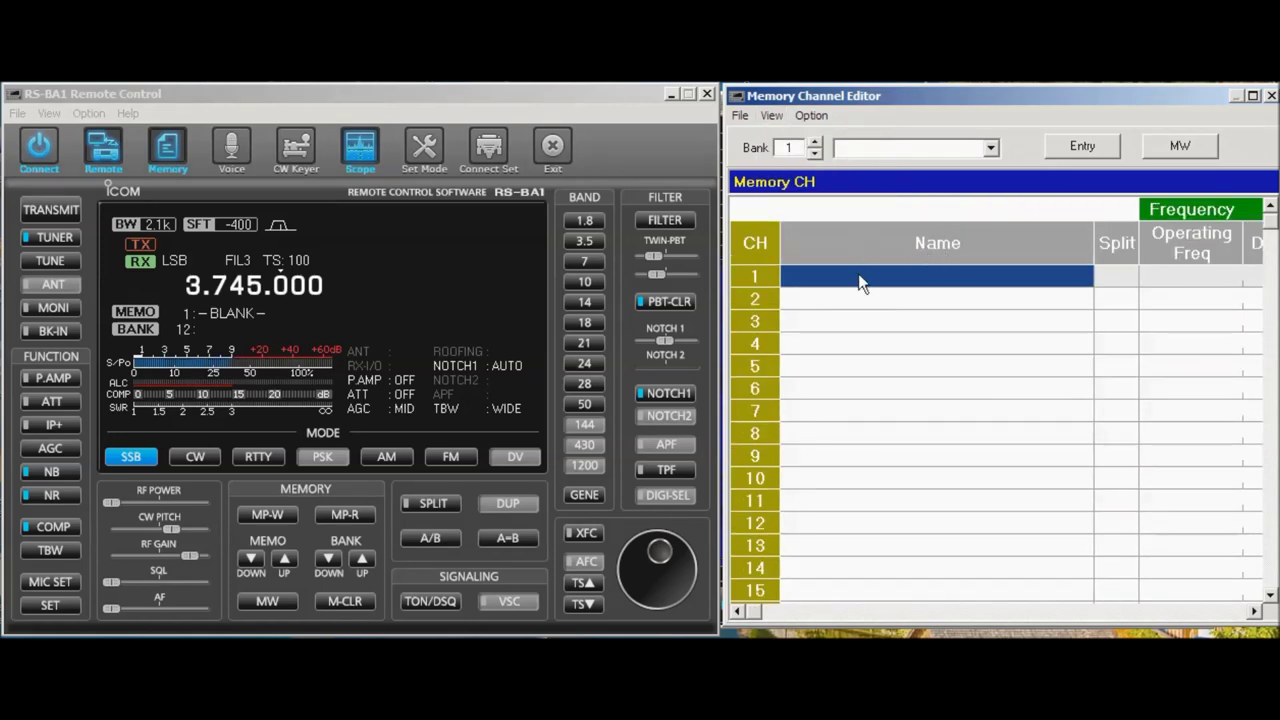
Step: Bring back the saved channel list and copy channels 1 to 8 of the Main Memory bank
click(835, 145)
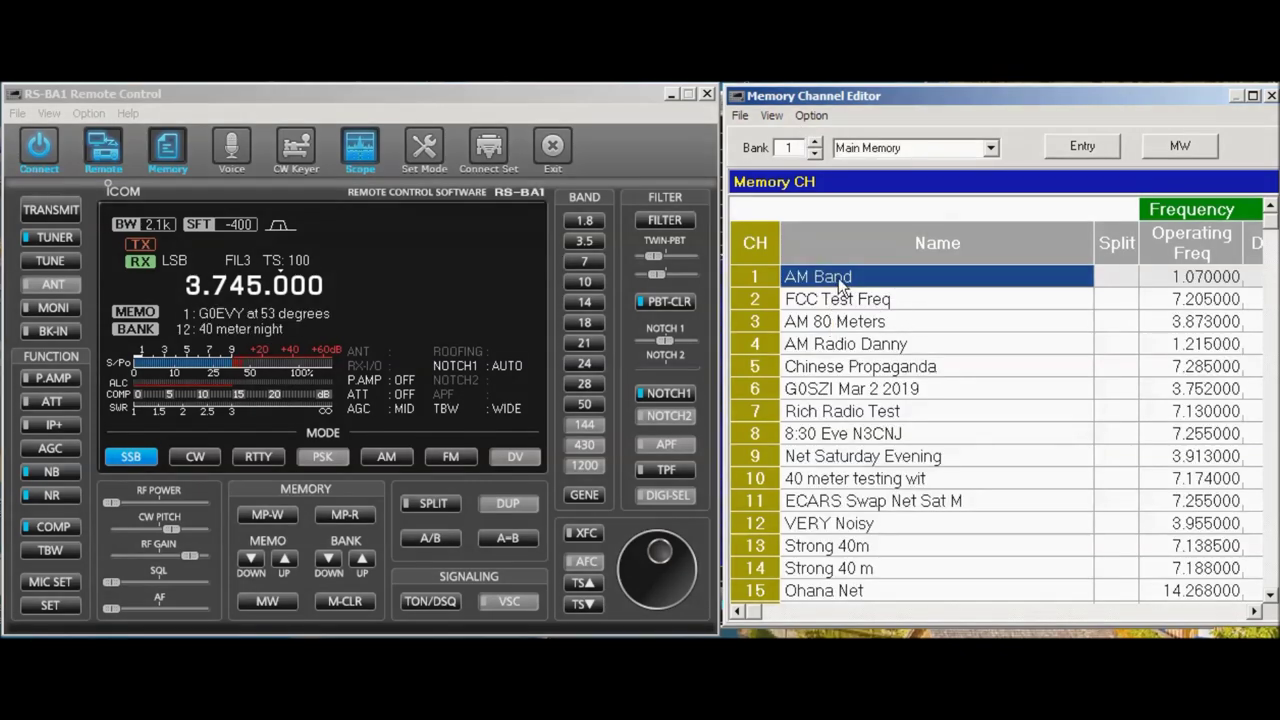
shift+click(854, 434)
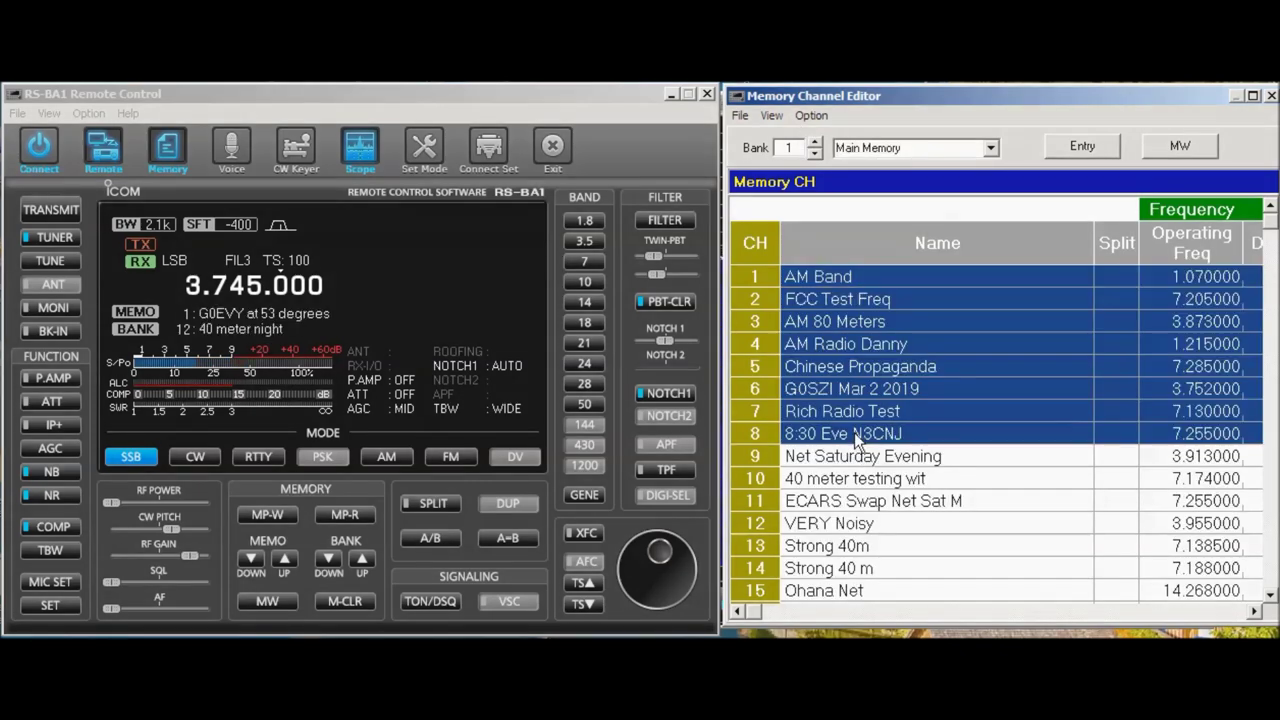
right_click(842, 291)
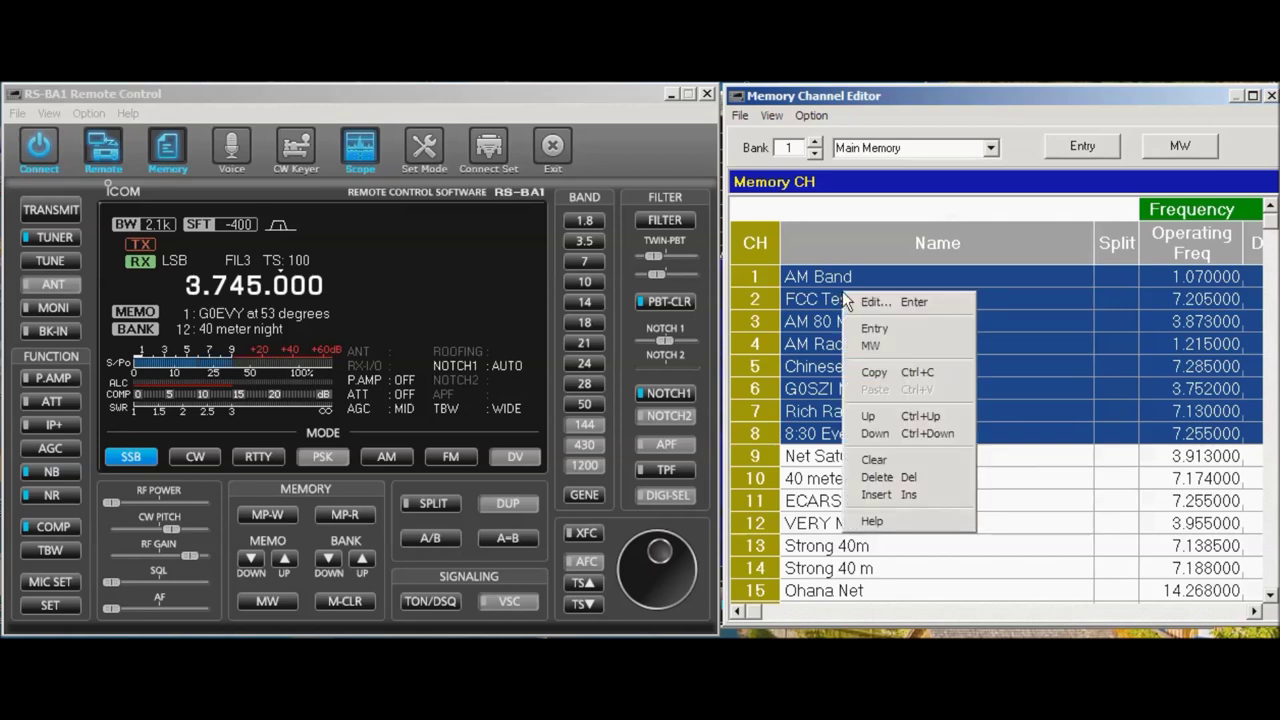
click(886, 375)
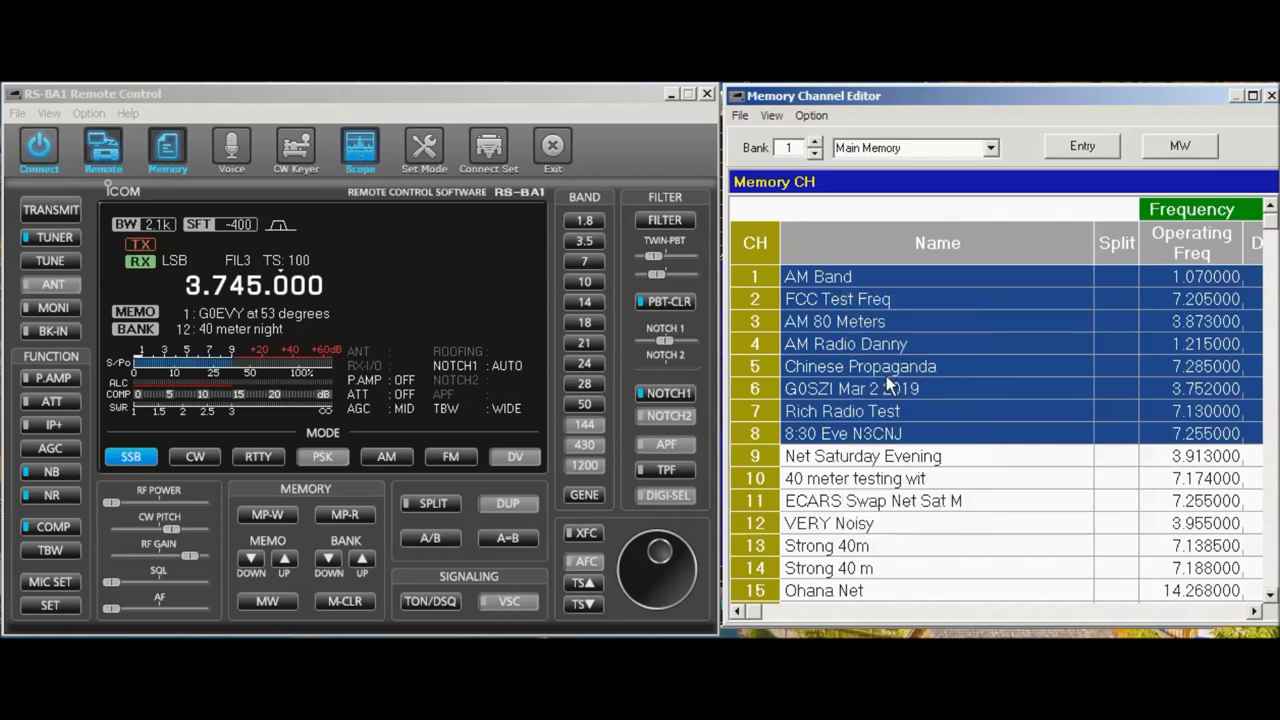
Step: Paste the copied channels into bank 25, starting at empty channel 11
click(991, 148)
scroll(998, 188, down, 5)
click(845, 247)
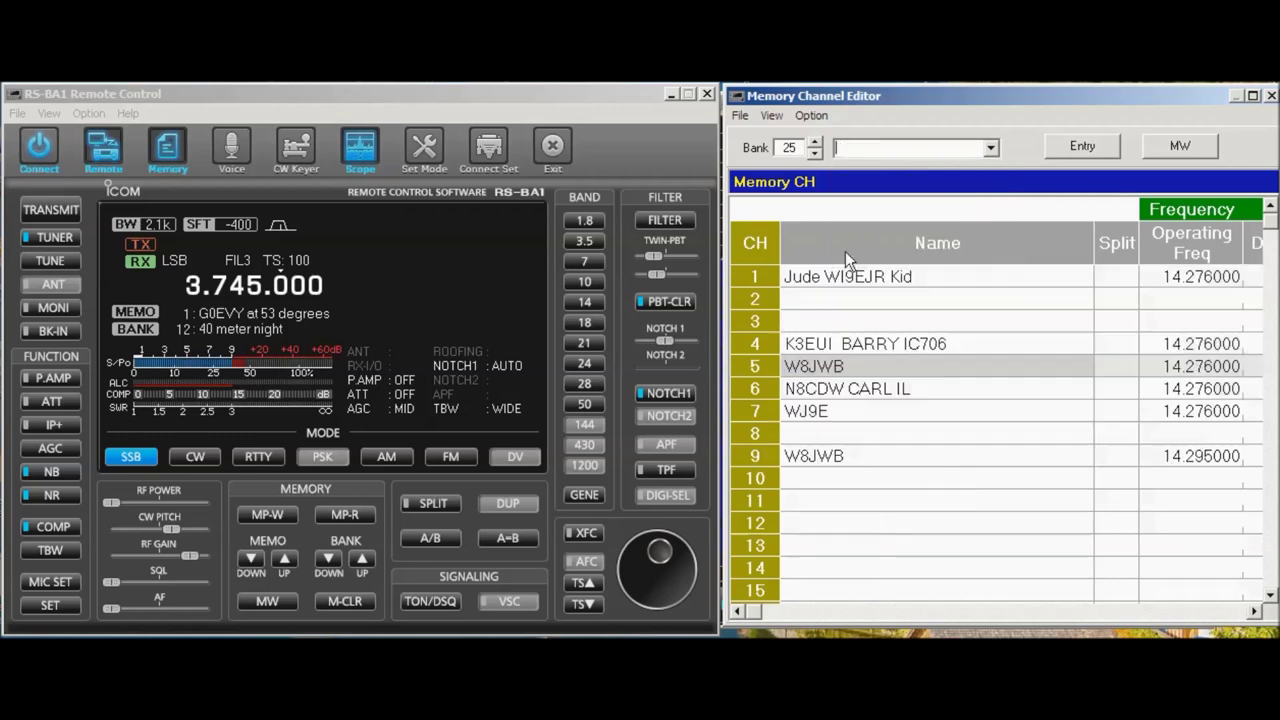
click(802, 505)
right_click(802, 505)
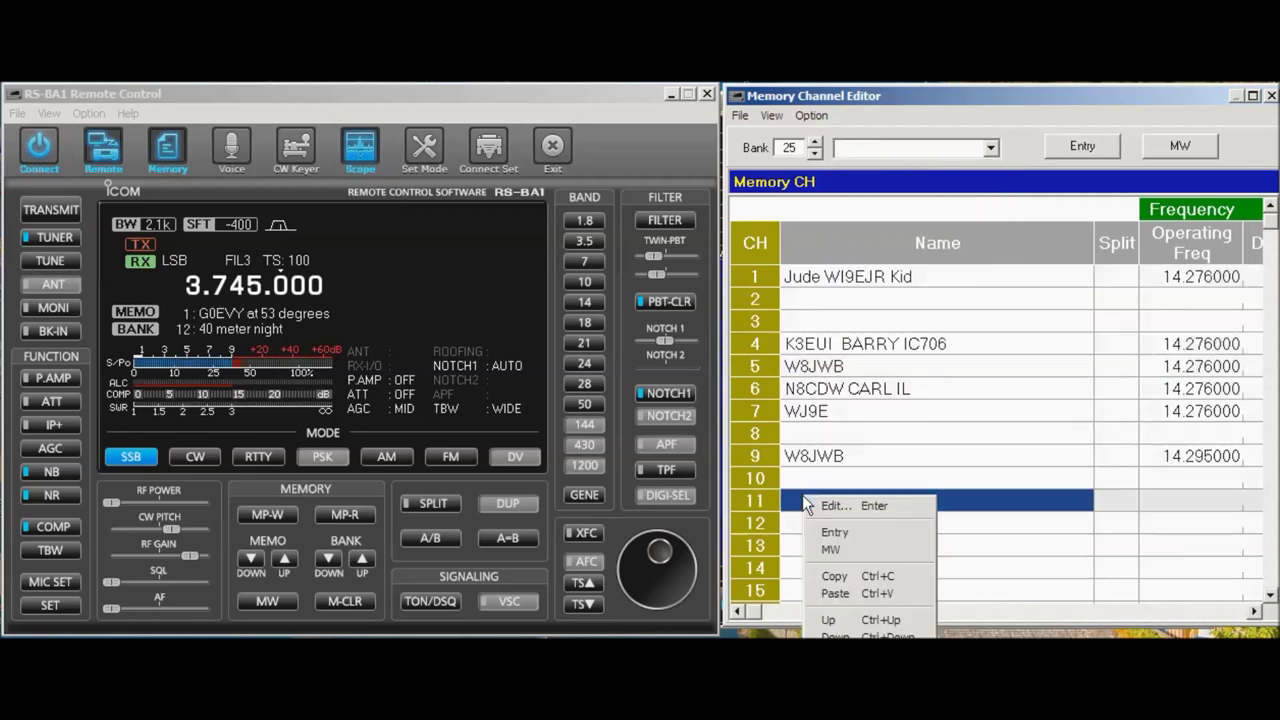
click(857, 593)
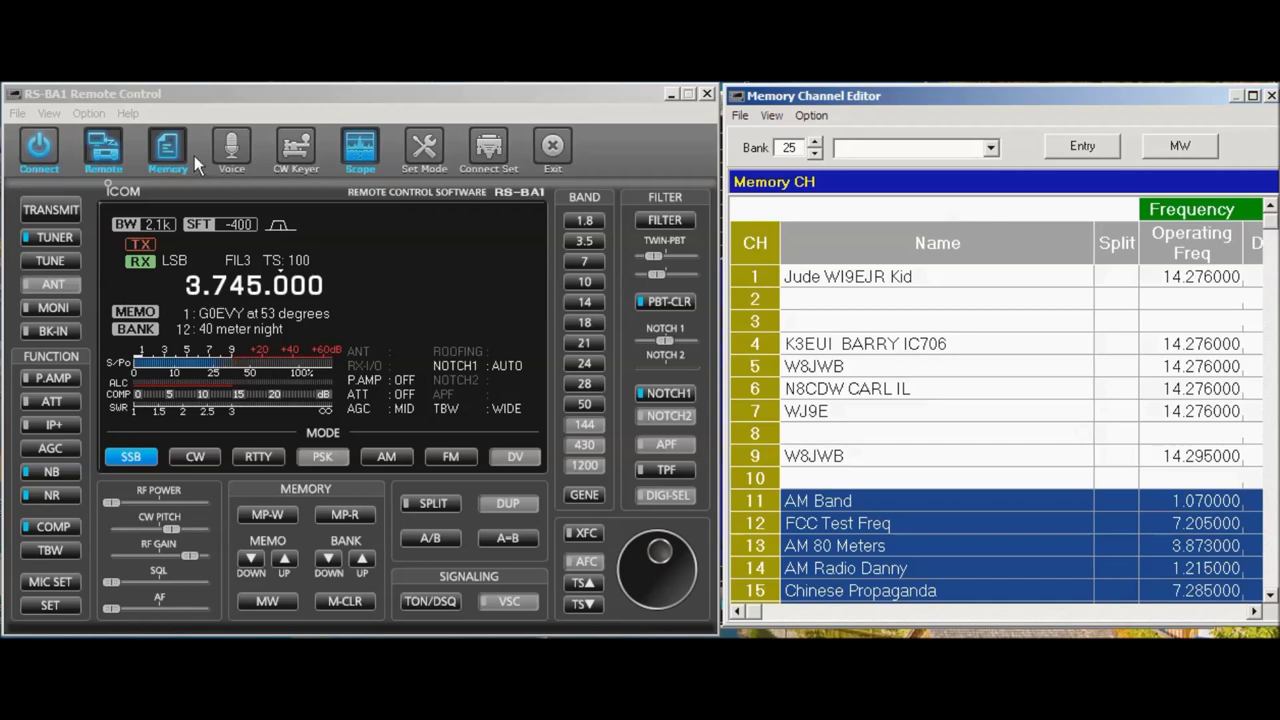
right_click(992, 237)
click(902, 240)
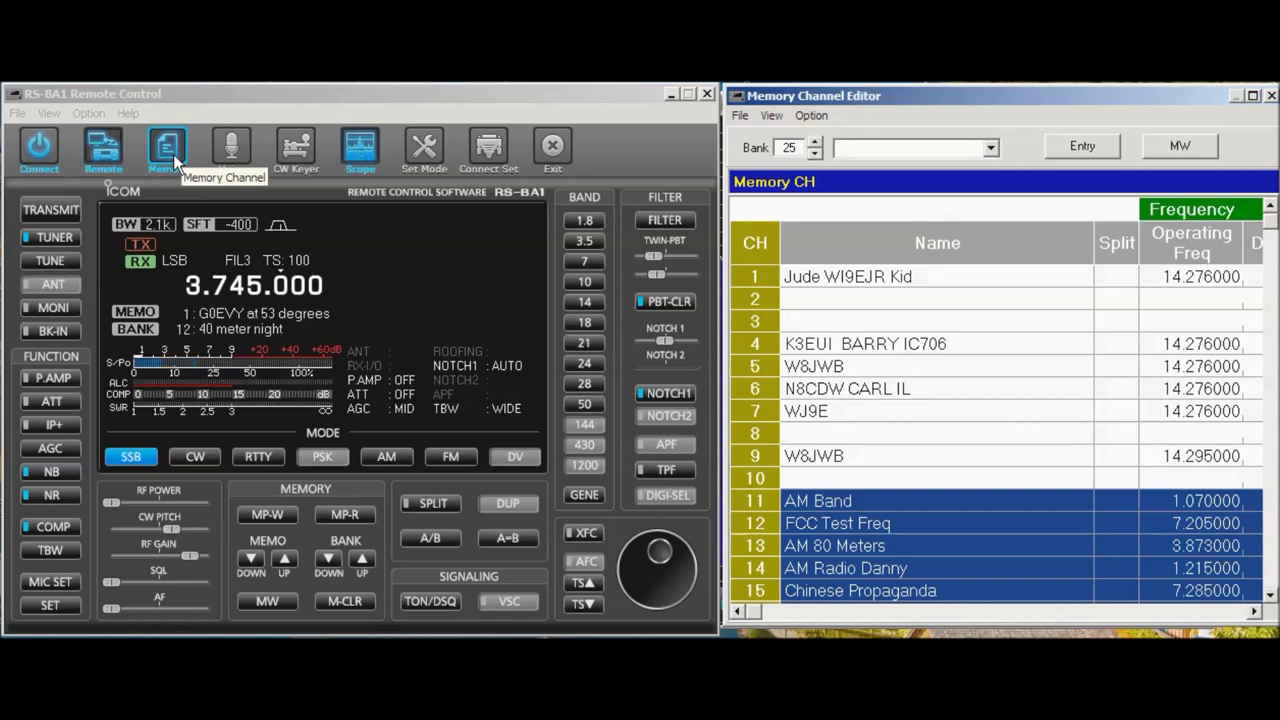
Step: Open the print setup for the current bank and close it without printing
click(732, 113)
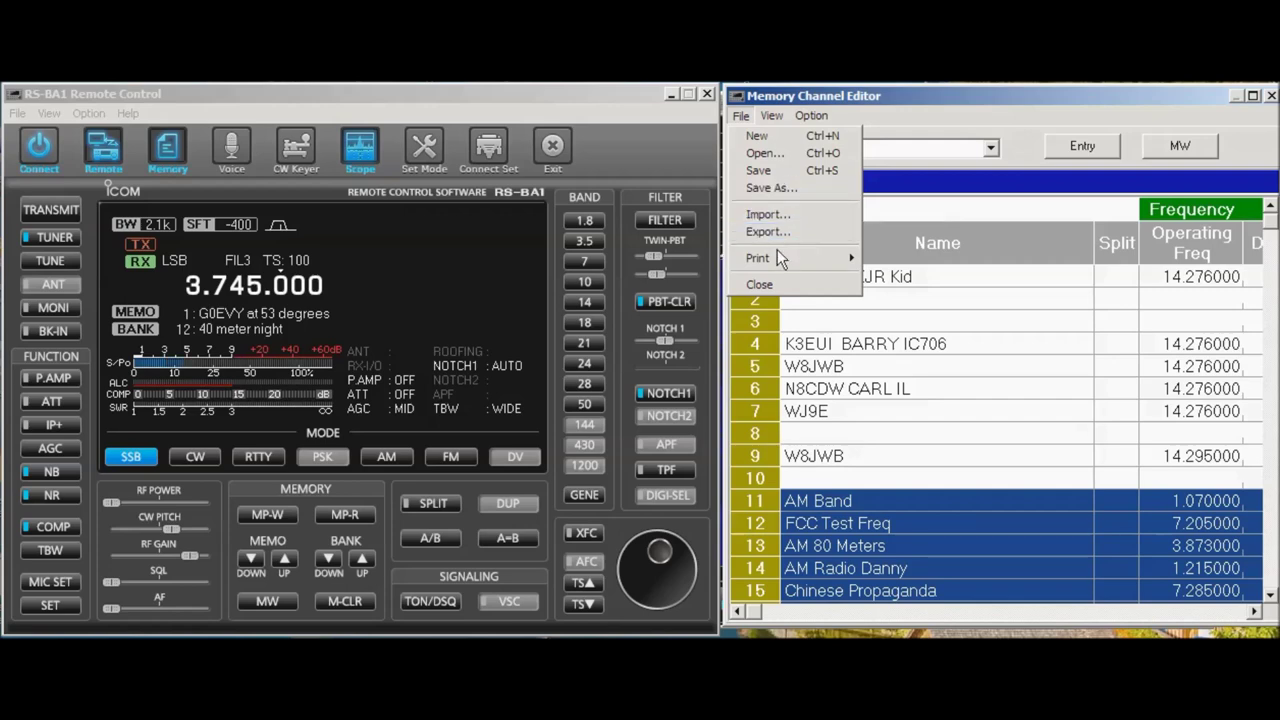
mouse_move(778, 262)
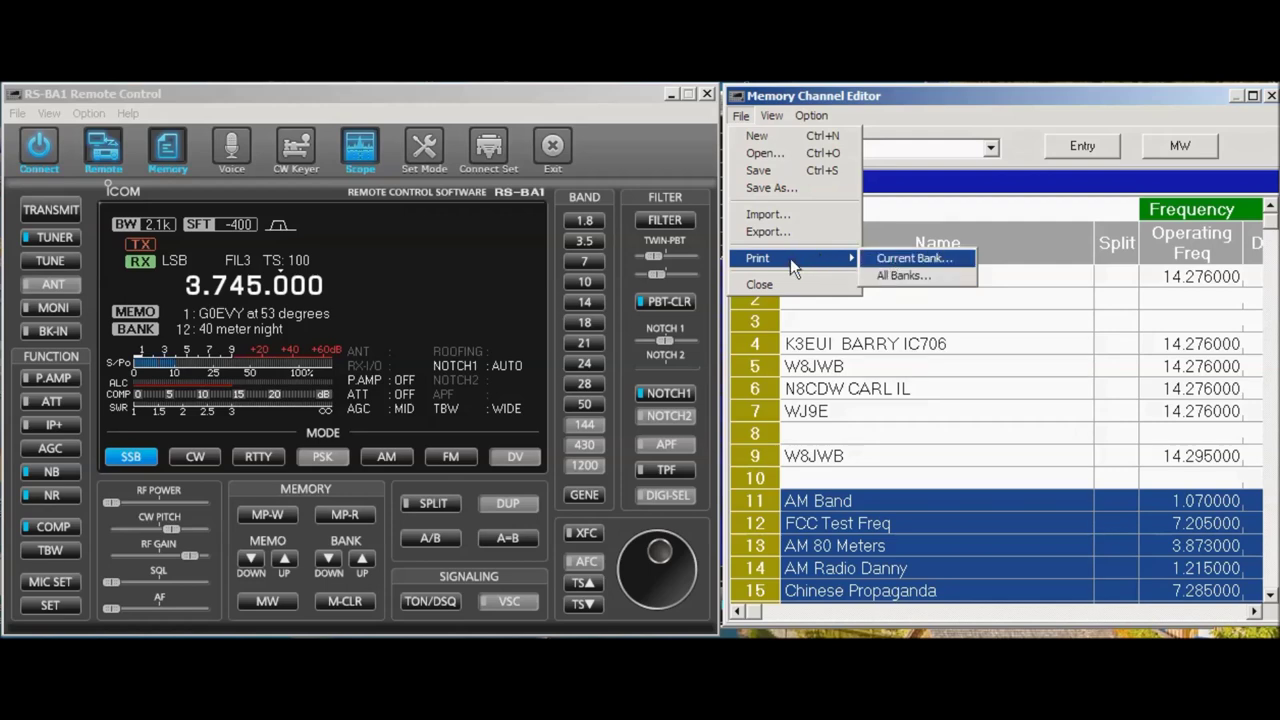
click(885, 258)
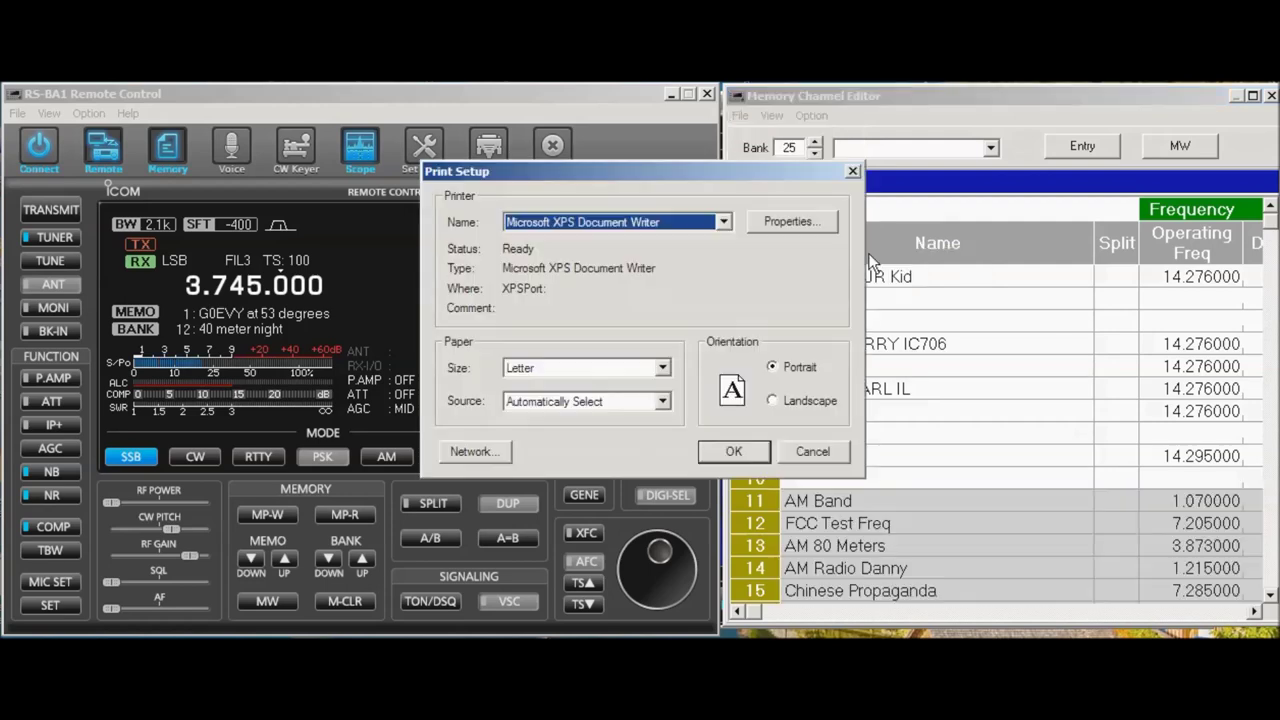
key(Escape)
Step: Open the CSV export dialog, view the files in the !! Icom Logs folder, and cancel the export
click(740, 114)
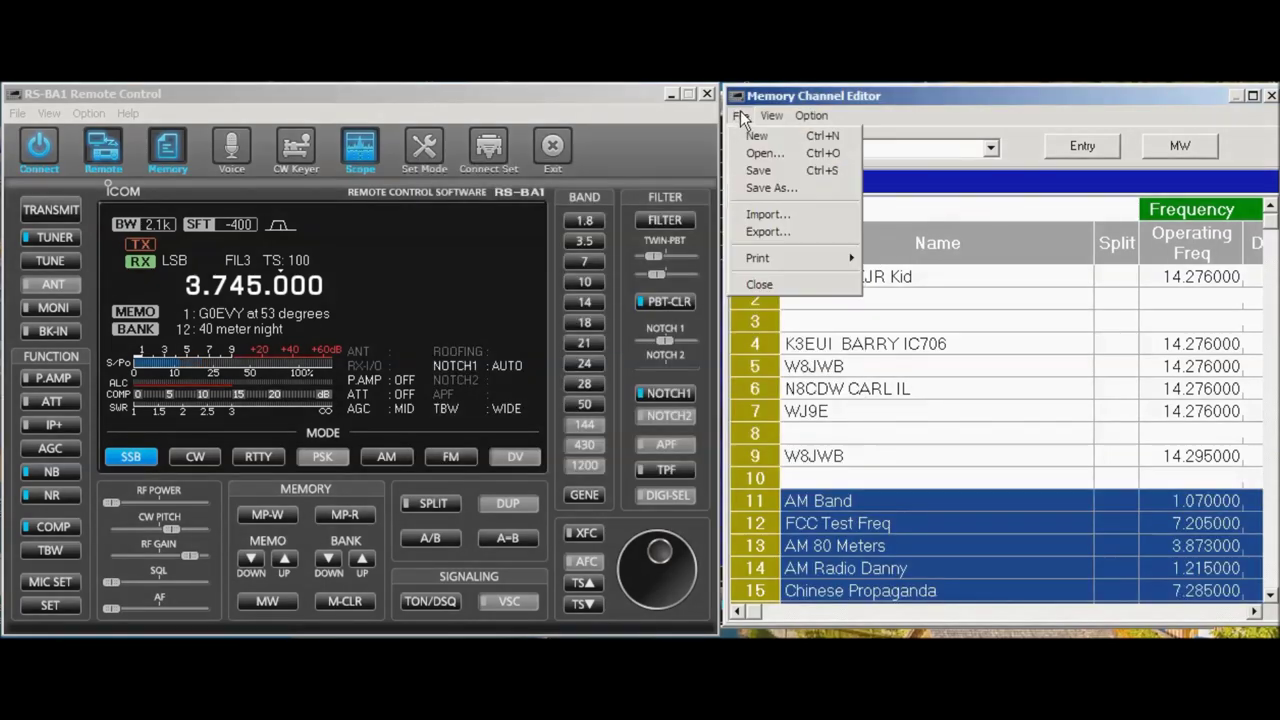
click(787, 229)
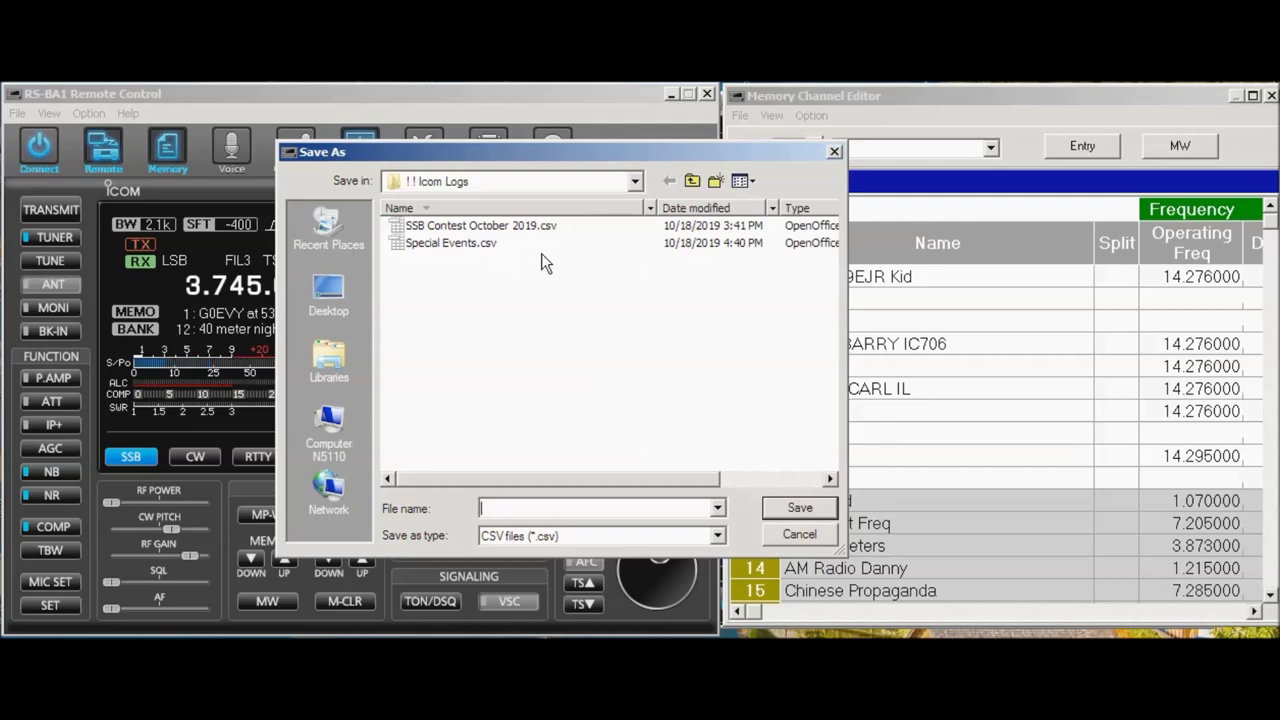
click(799, 534)
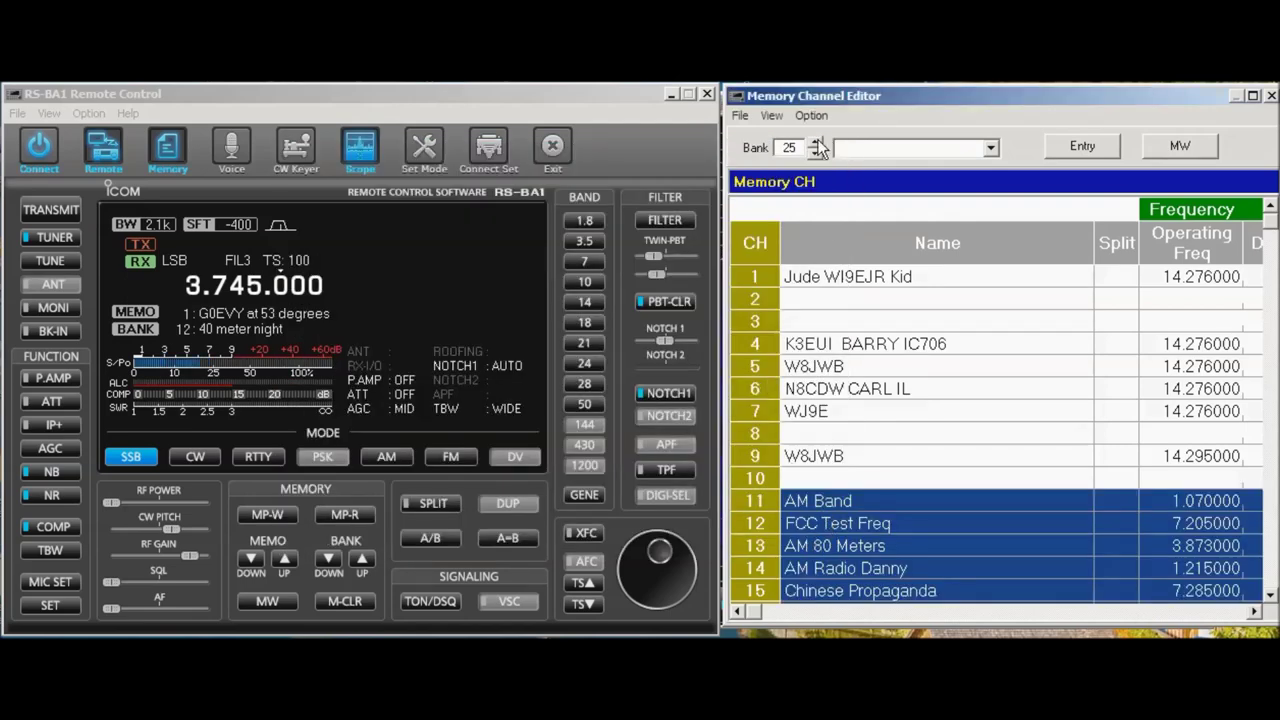
Step: Import Special Events Frequencies.csv from the !! Icom Logs folder into the blank list, replacing the current sheet, and check banks 5 and 6
drag(818, 148, 818, 148)
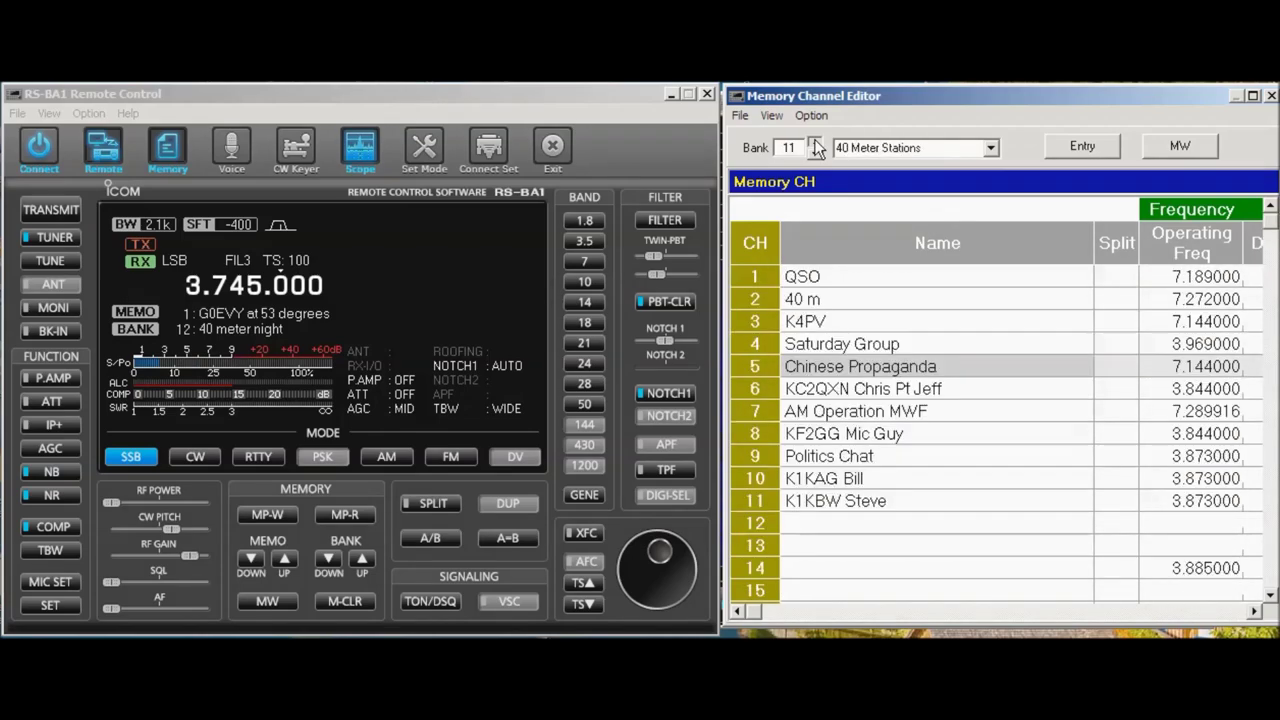
click(740, 115)
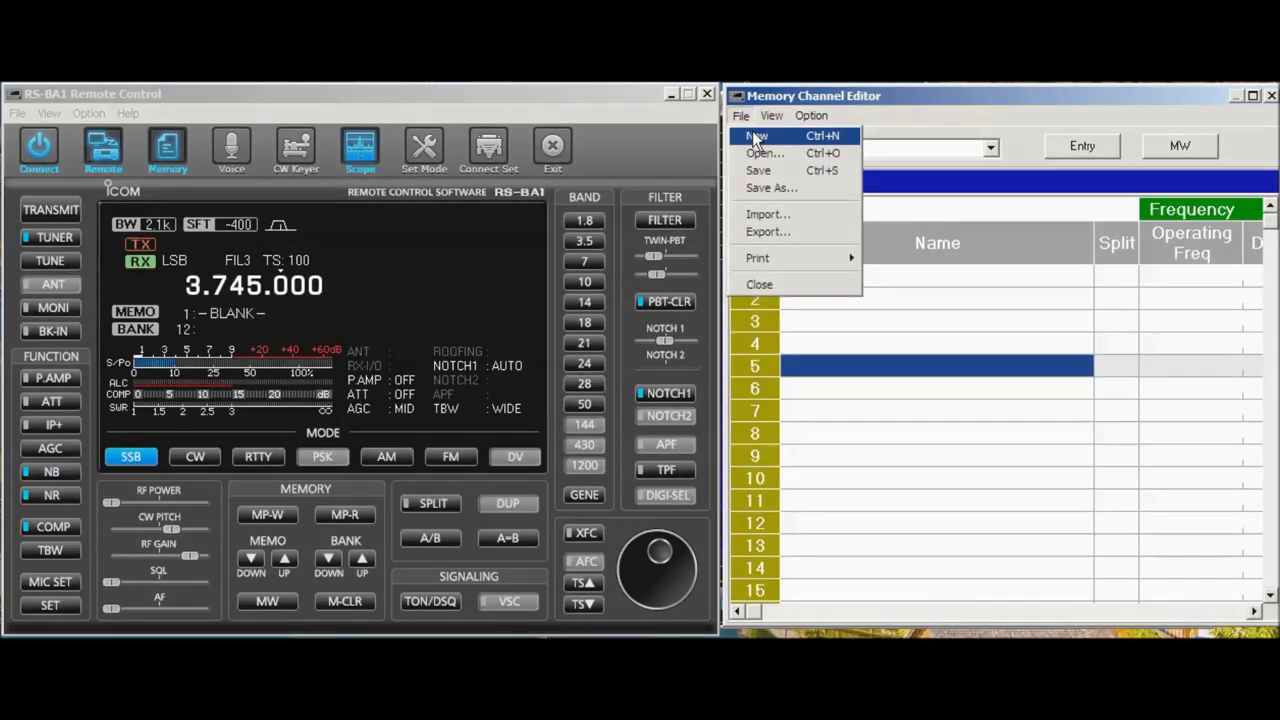
click(779, 216)
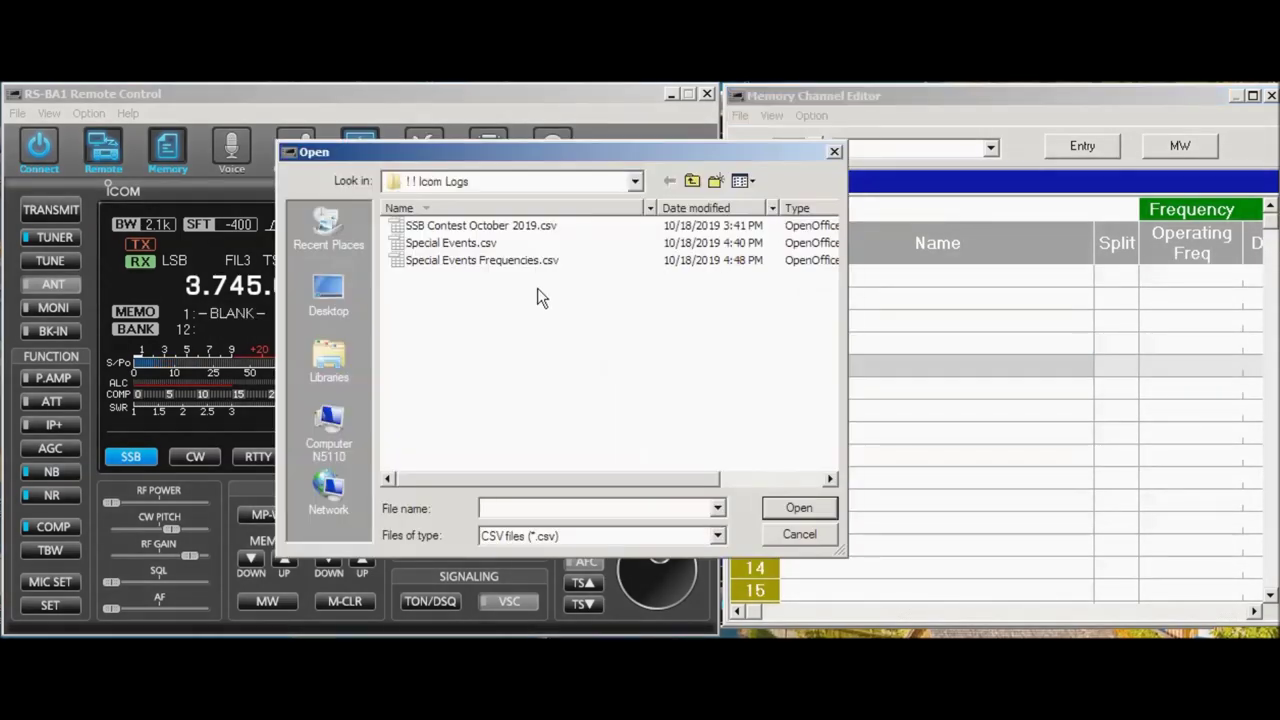
click(482, 260)
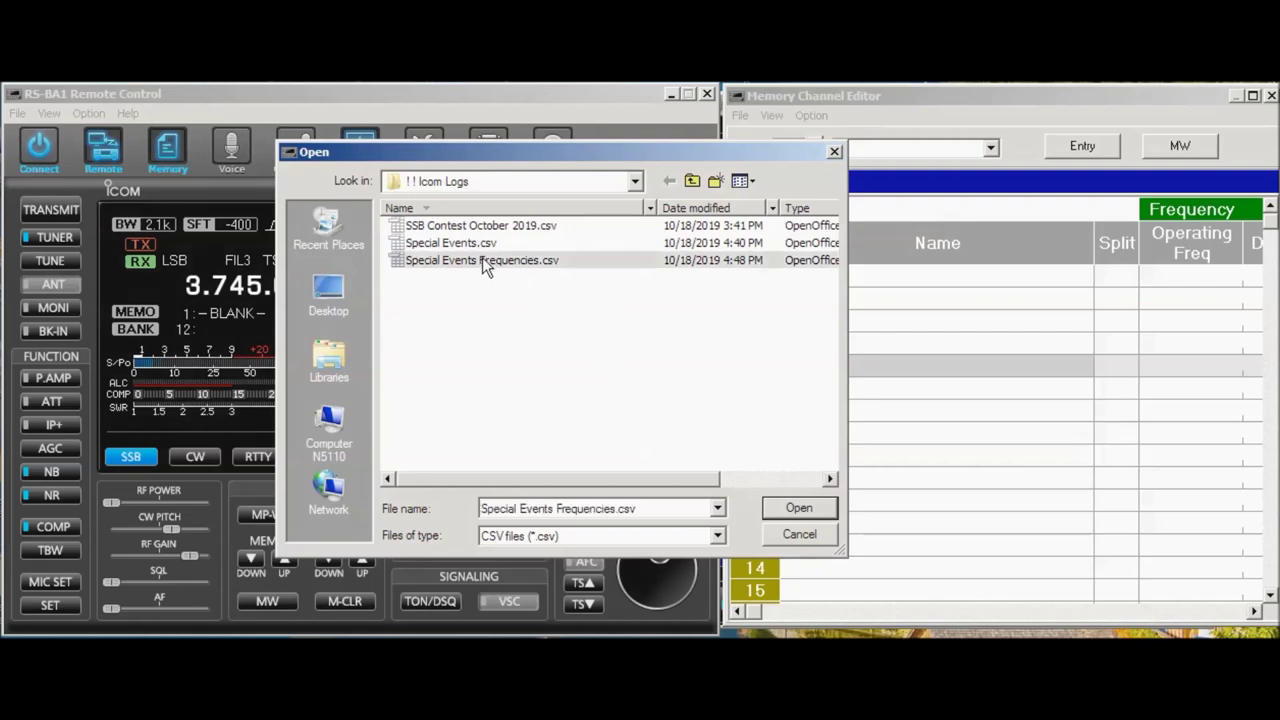
click(800, 508)
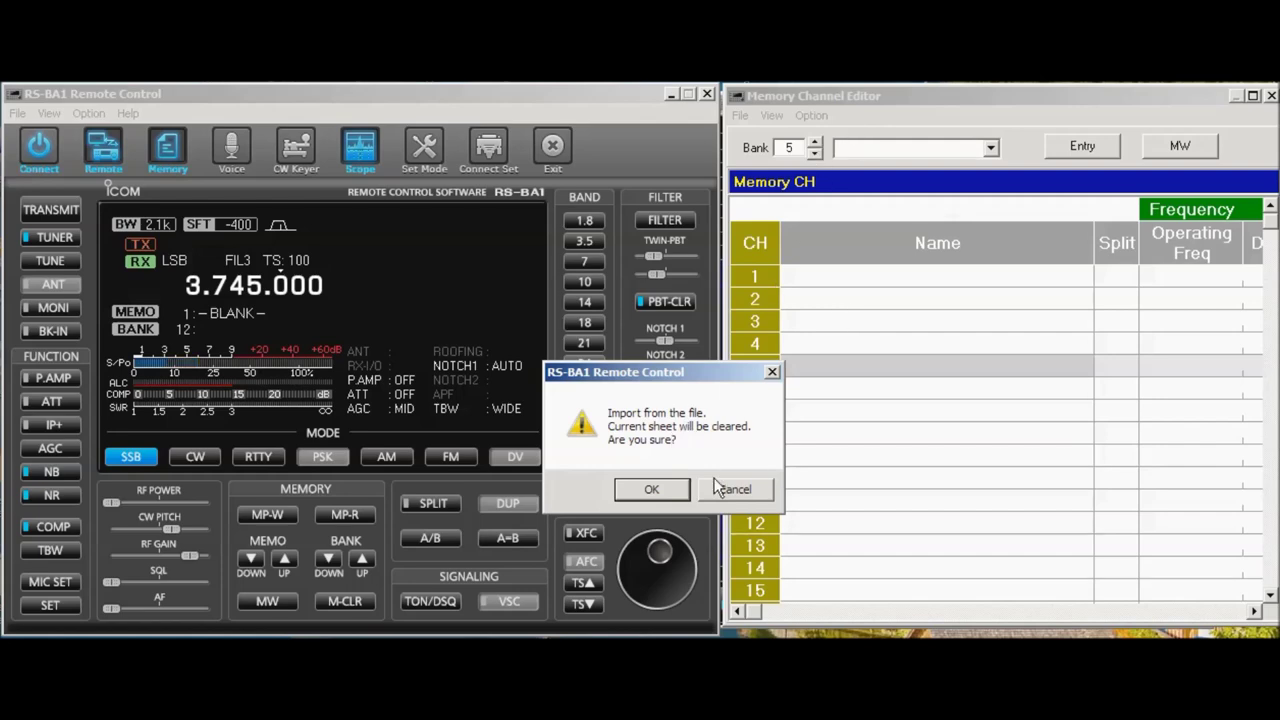
click(672, 494)
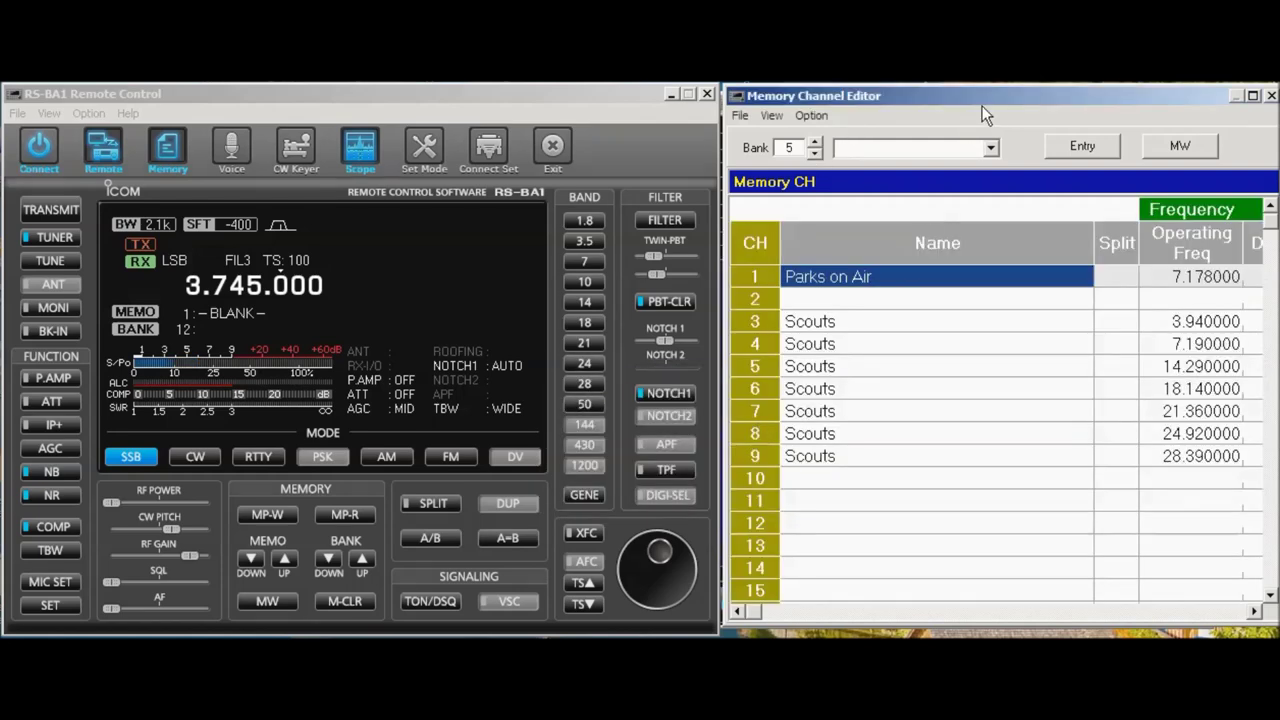
click(816, 142)
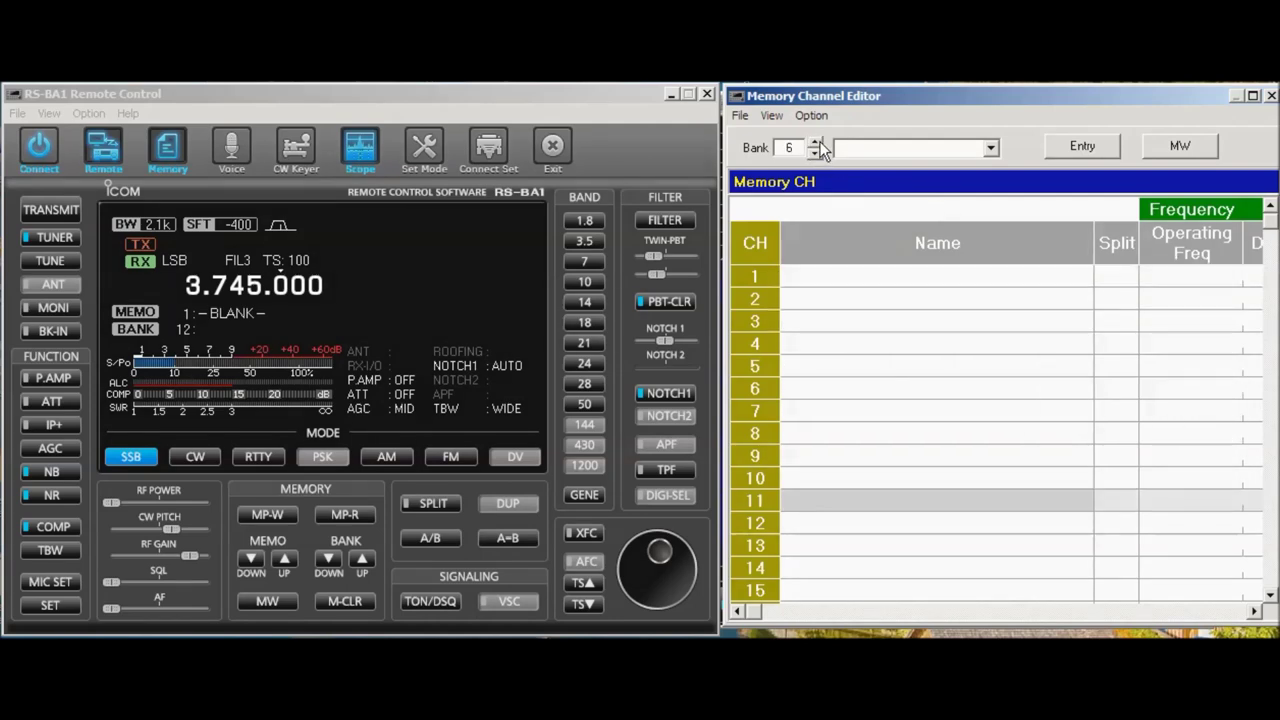
click(816, 154)
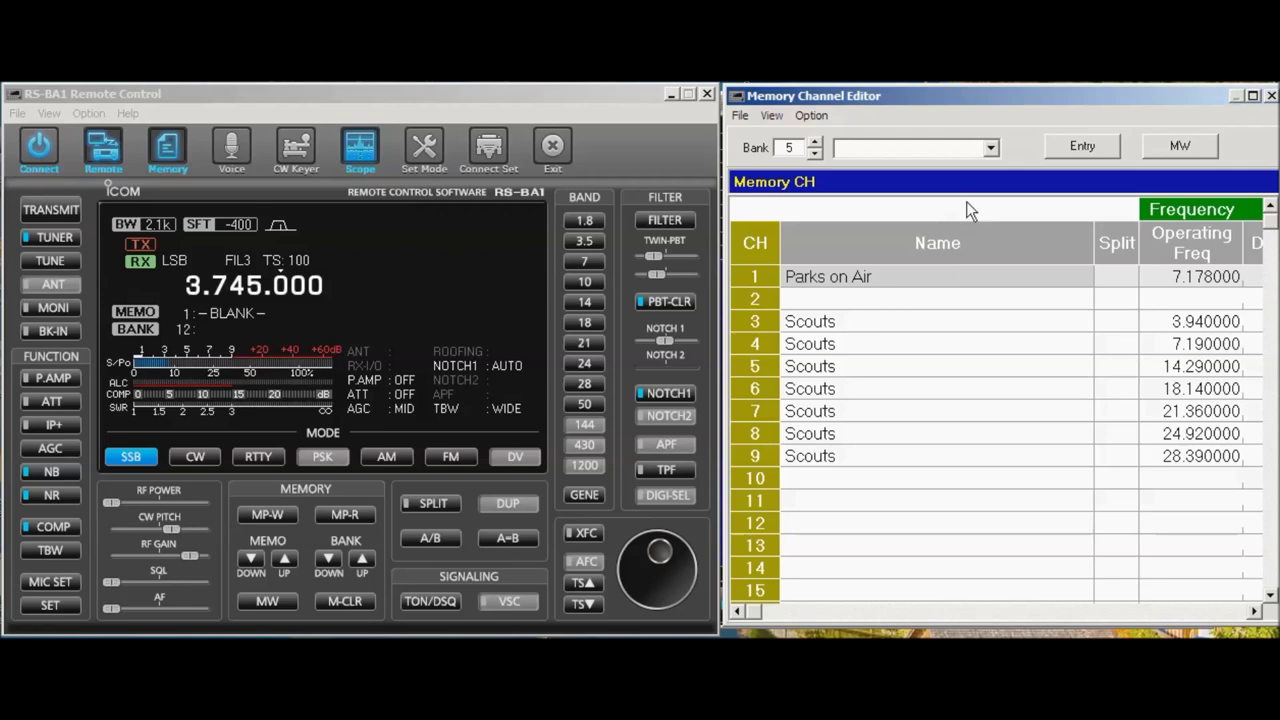
Step: Reopen the saved channel list with the Main Memory bank and switch to bank 22, the 10 meter bank
click(741, 115)
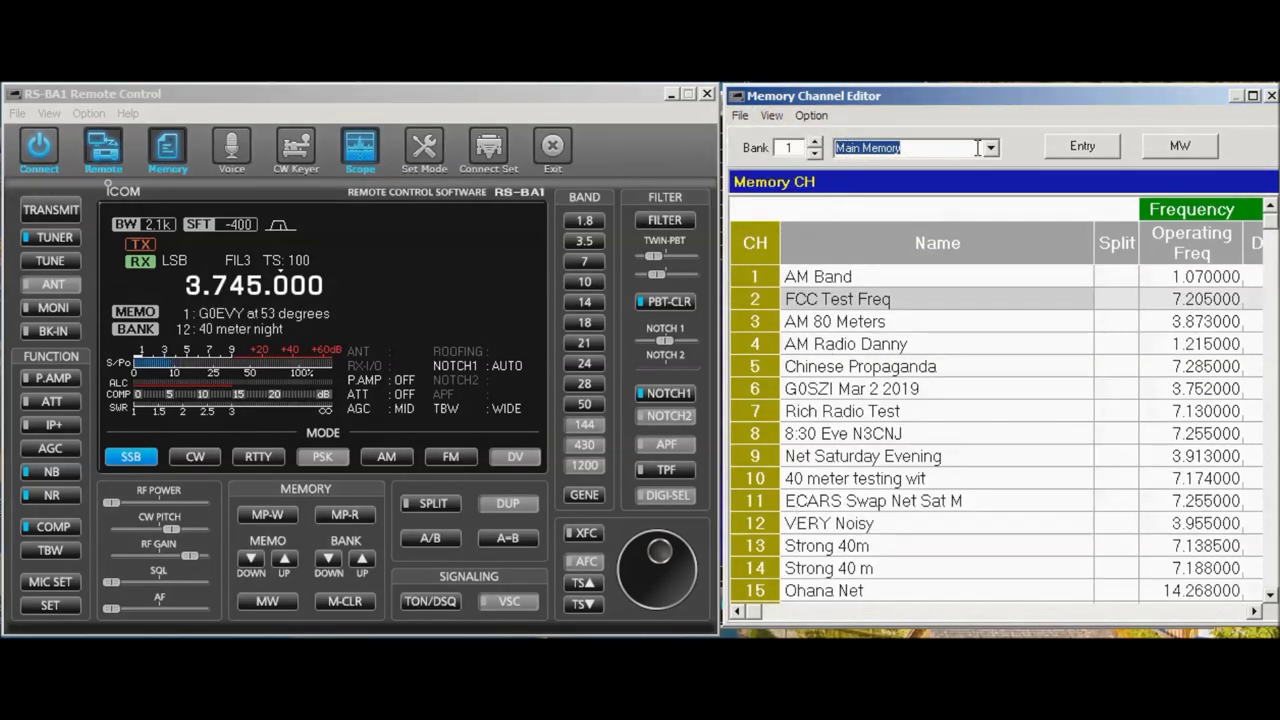
click(991, 145)
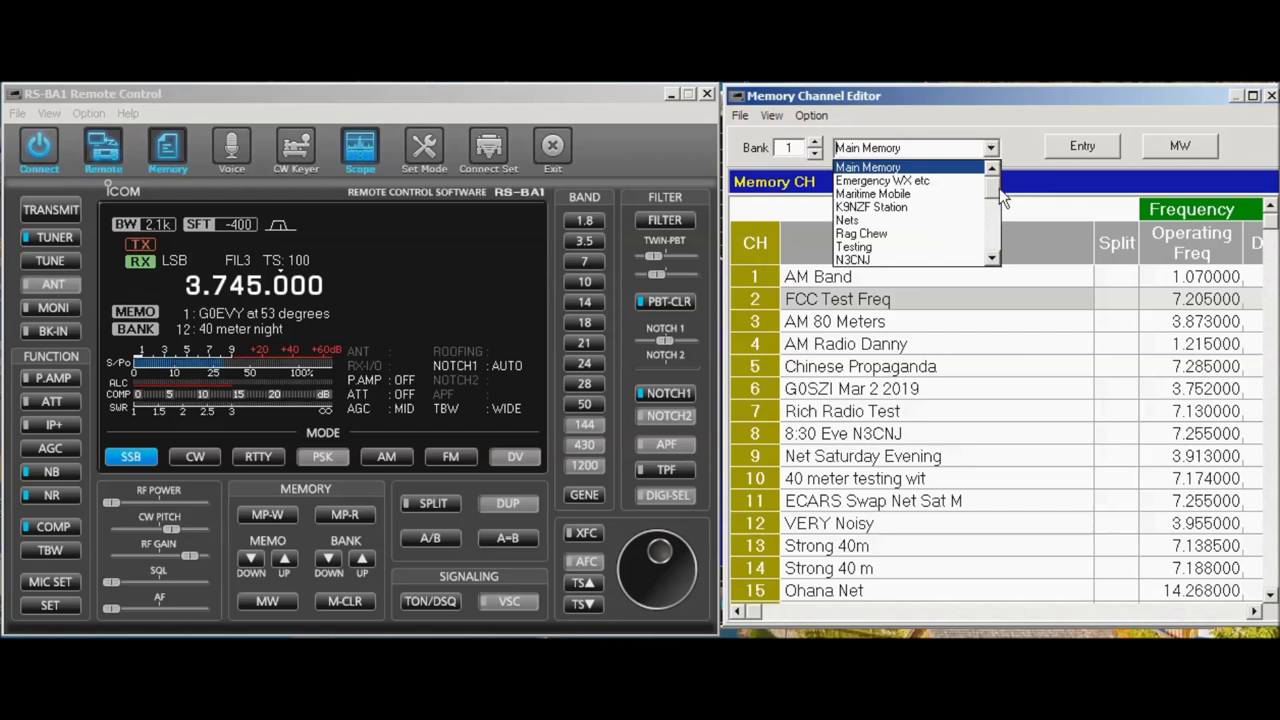
drag(998, 188, 997, 245)
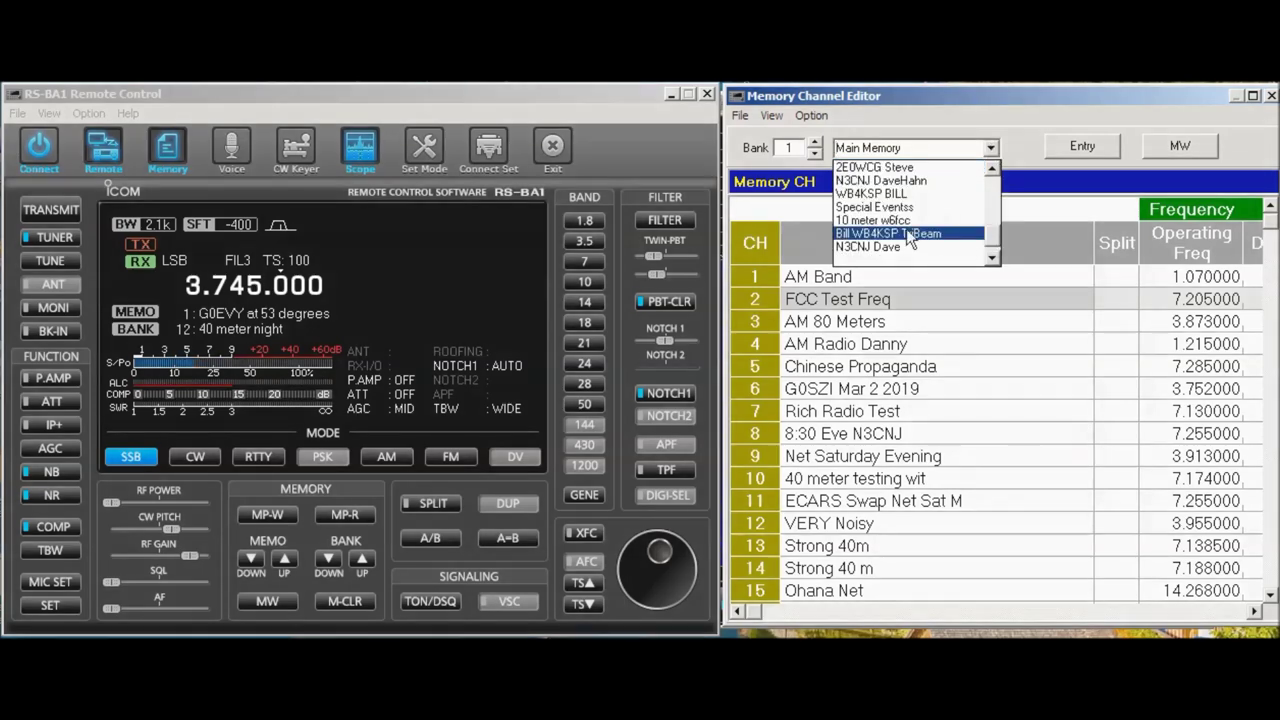
click(853, 221)
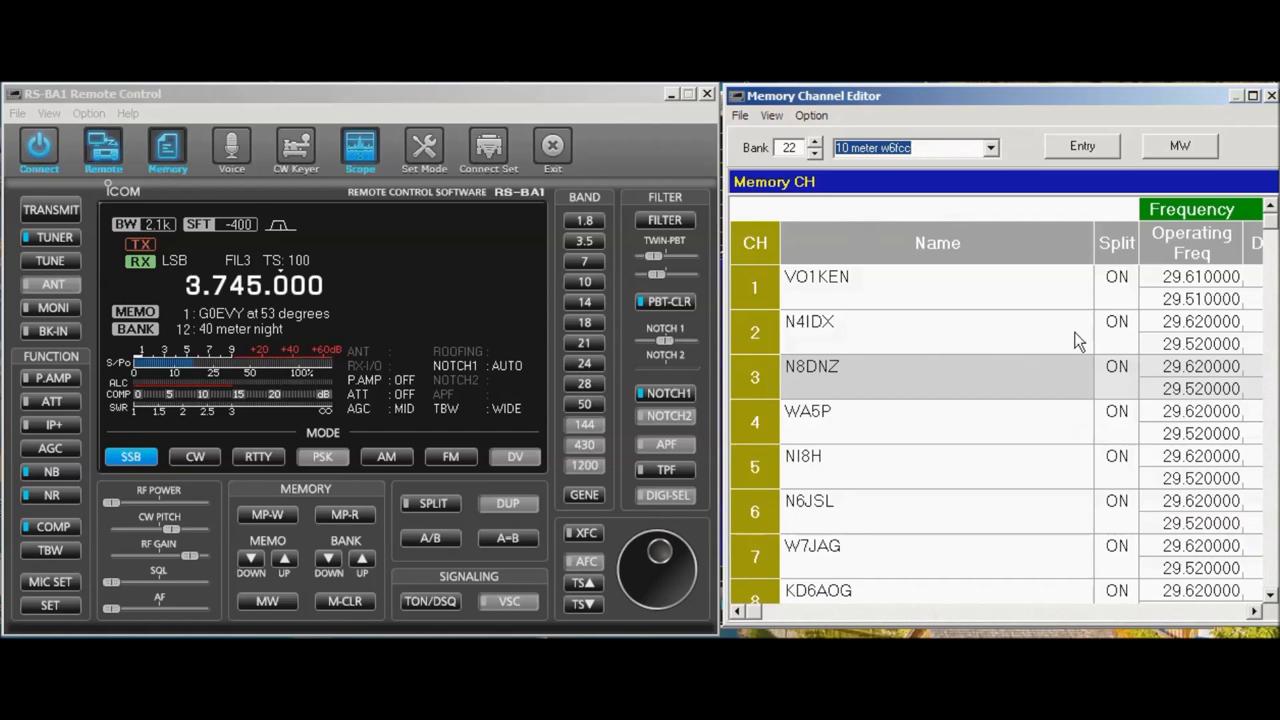
Step: Export the 10 meter bank as 10-meter repeaters.csv in the !! Icom Logs folder
click(745, 121)
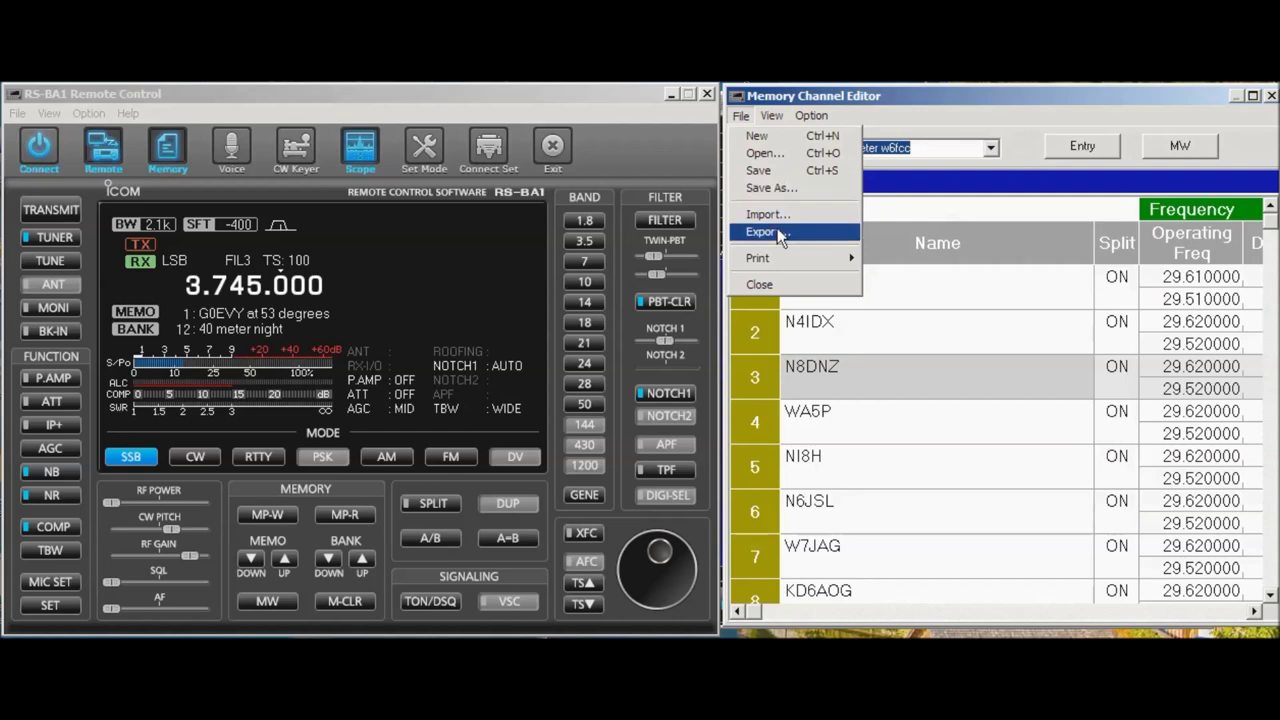
click(777, 229)
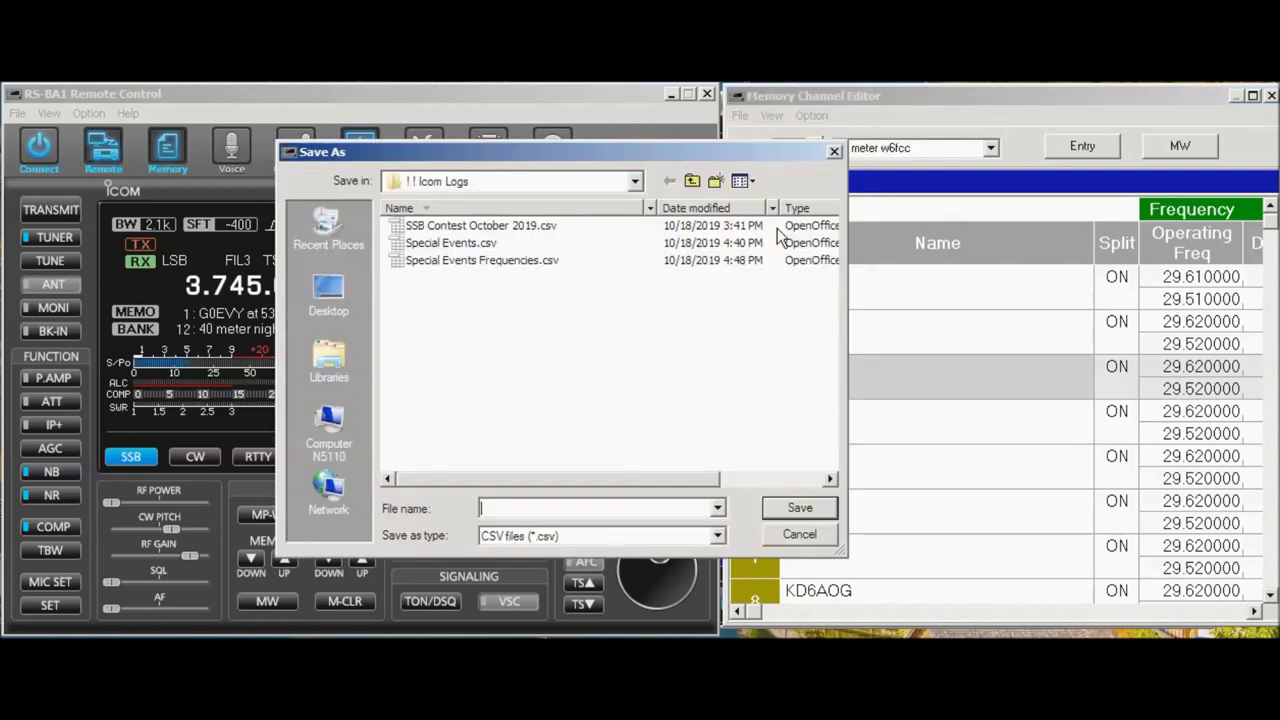
click(532, 508)
text(10 m)
key(Return)
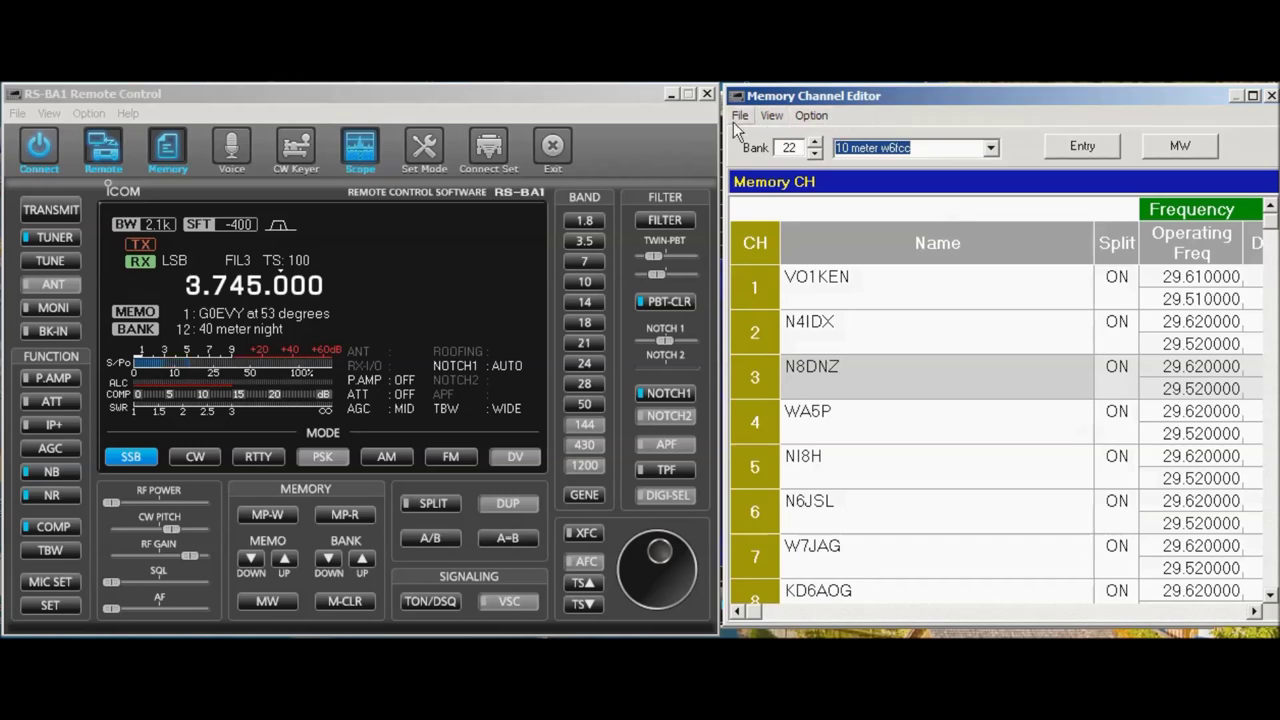
Step: Create a new blank channel list and go to channel 1 of bank 7
click(739, 116)
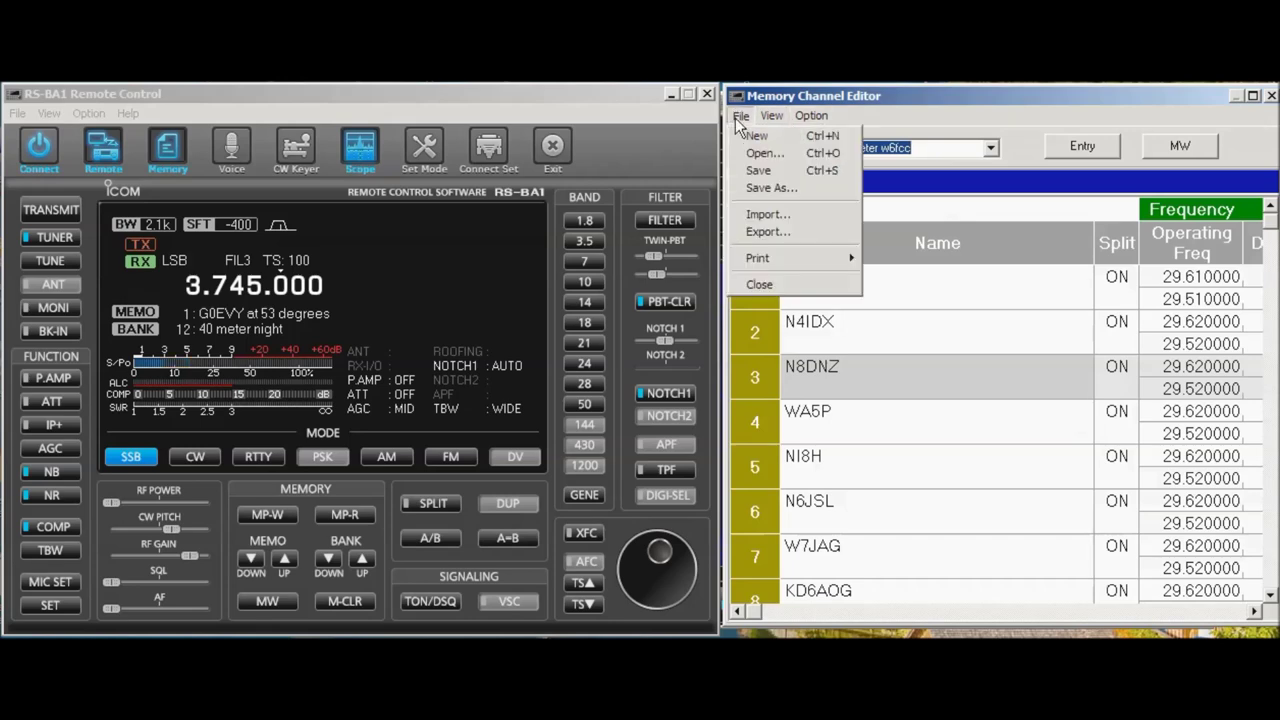
click(751, 137)
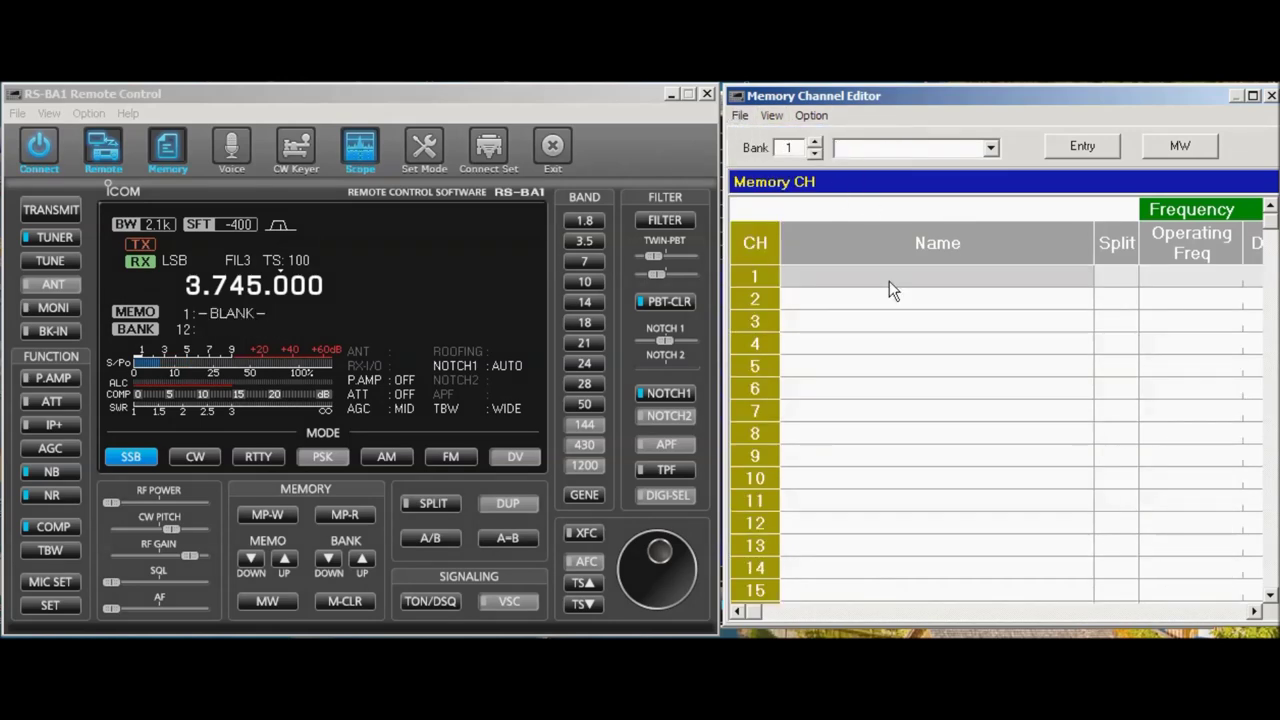
click(815, 141)
click(815, 141)
click(815, 141)
click(815, 141)
click(815, 141)
click(815, 141)
click(858, 272)
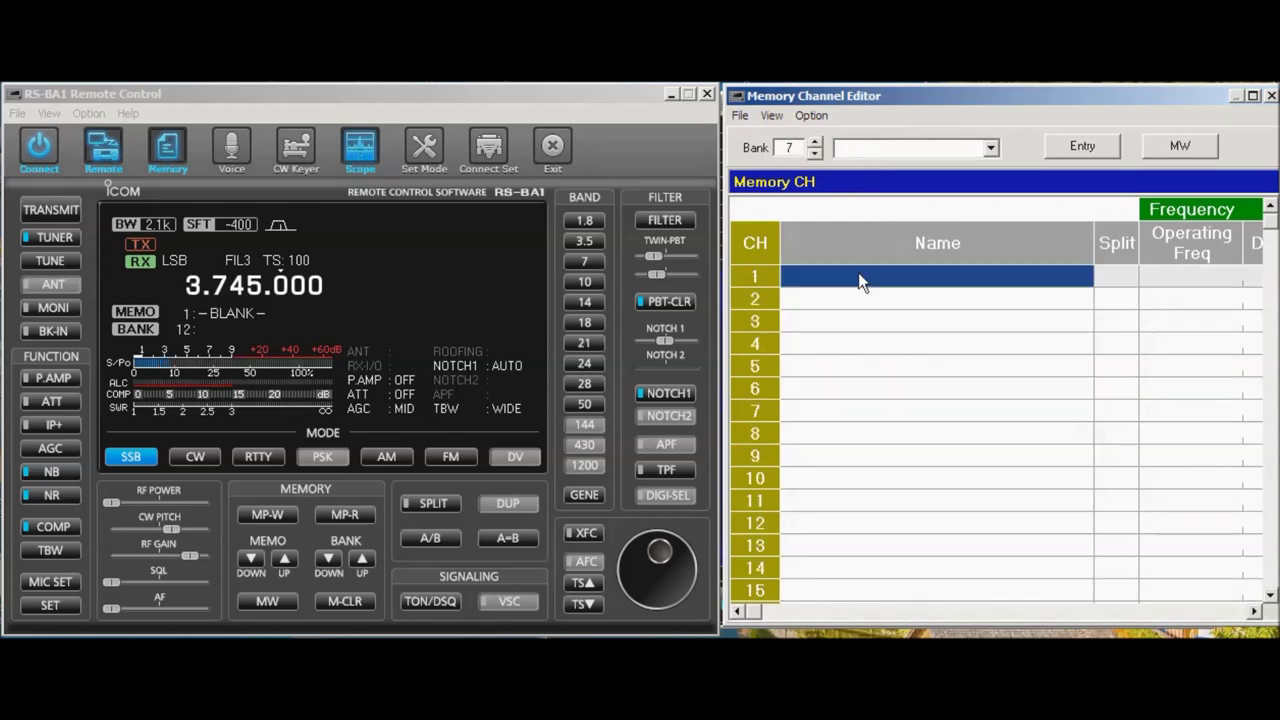
Step: Import 10-meter repeaters.csv from the !! Icom Logs folder into bank 7, clearing the current sheet
click(738, 115)
click(769, 214)
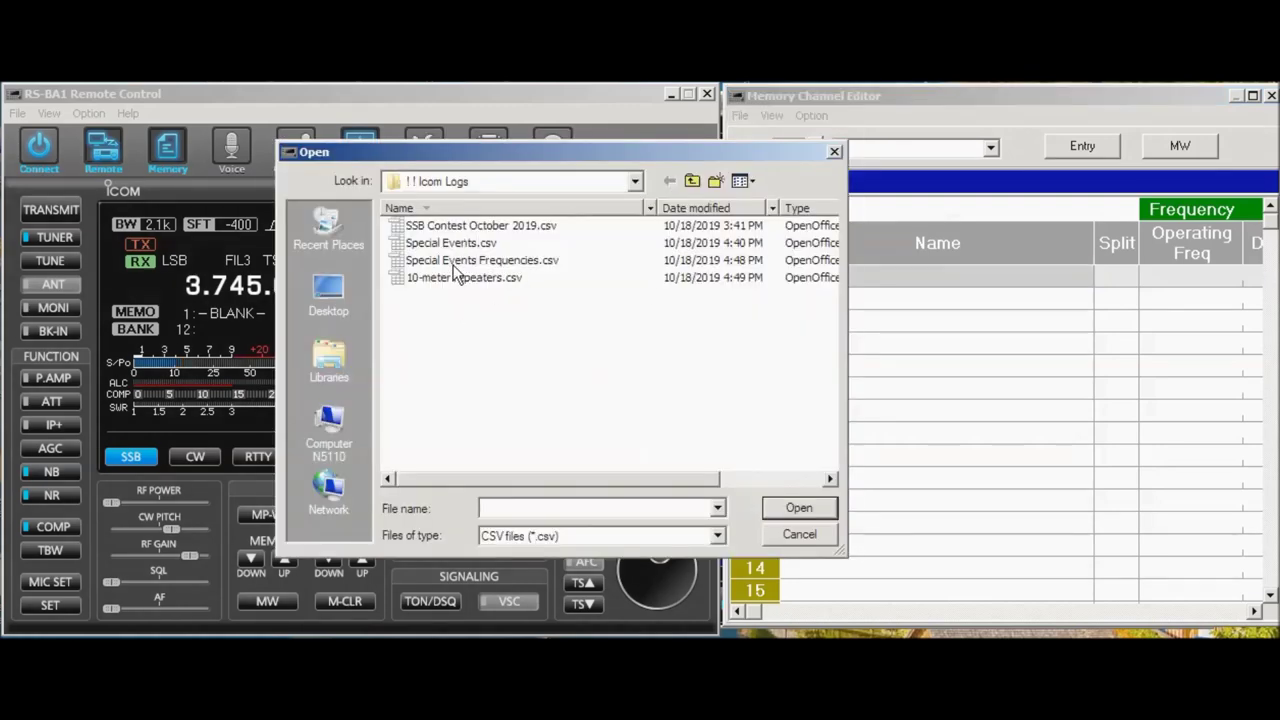
click(456, 278)
click(828, 508)
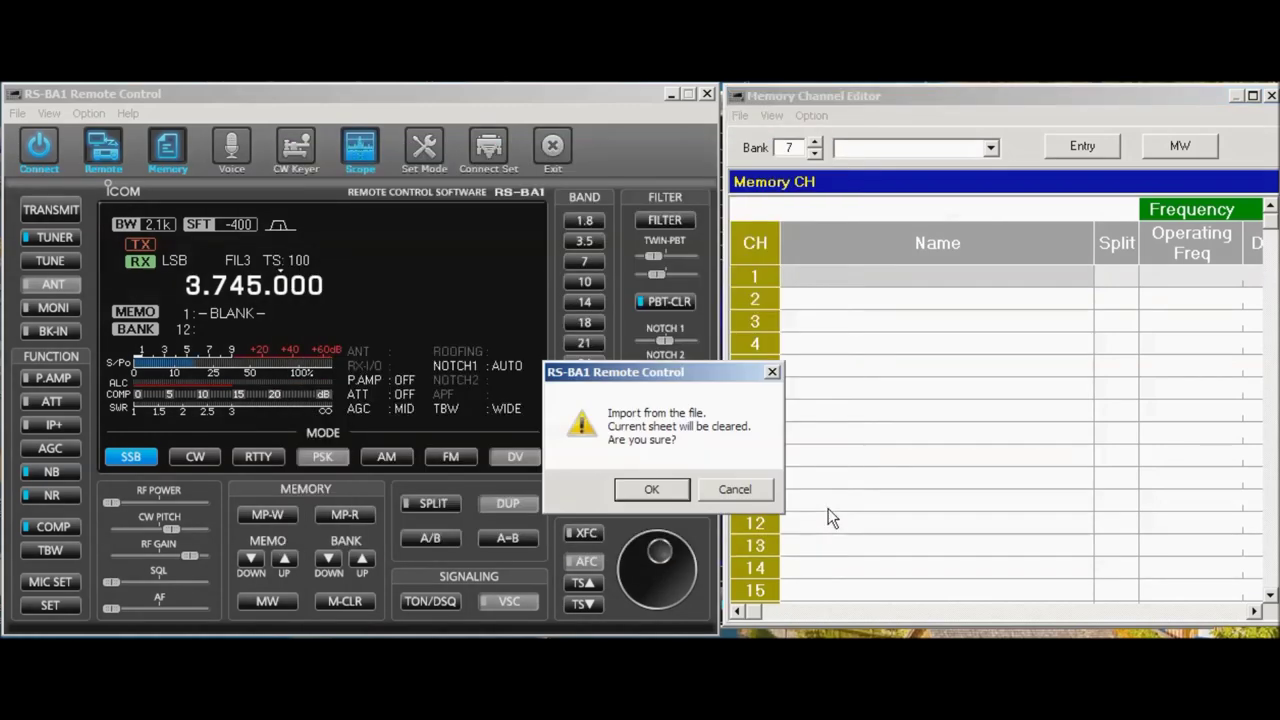
click(645, 490)
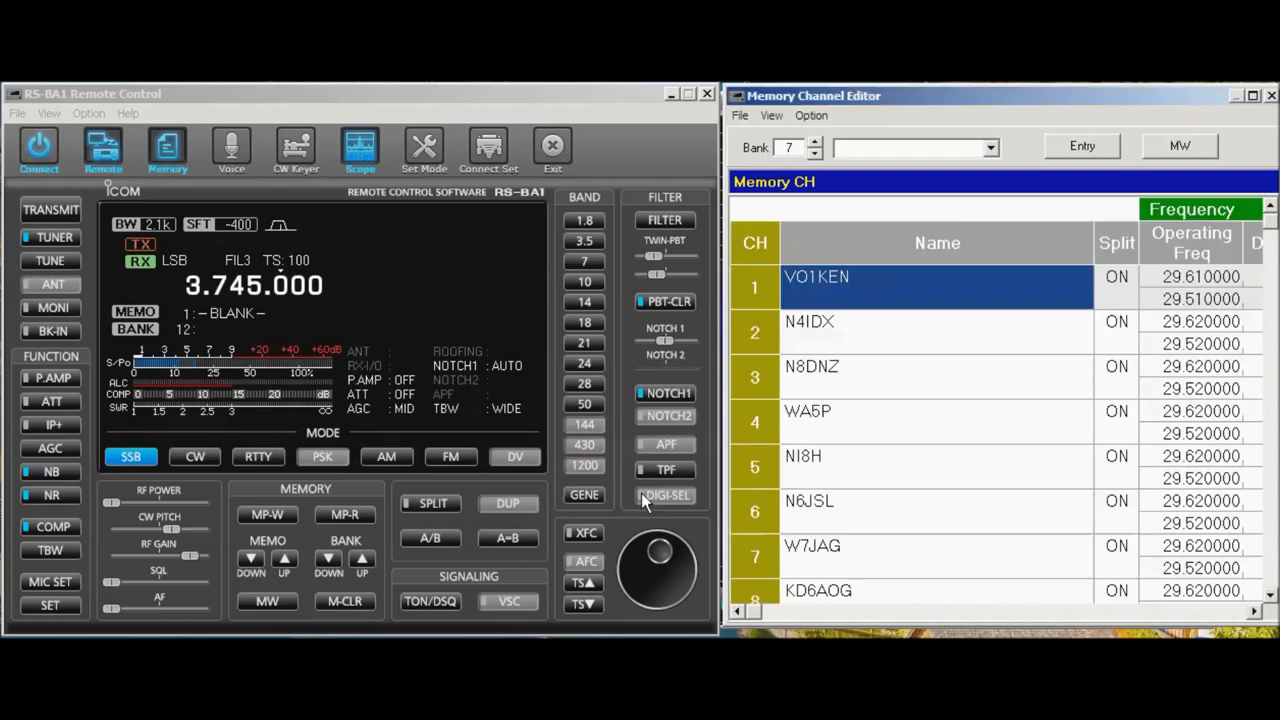
click(1075, 274)
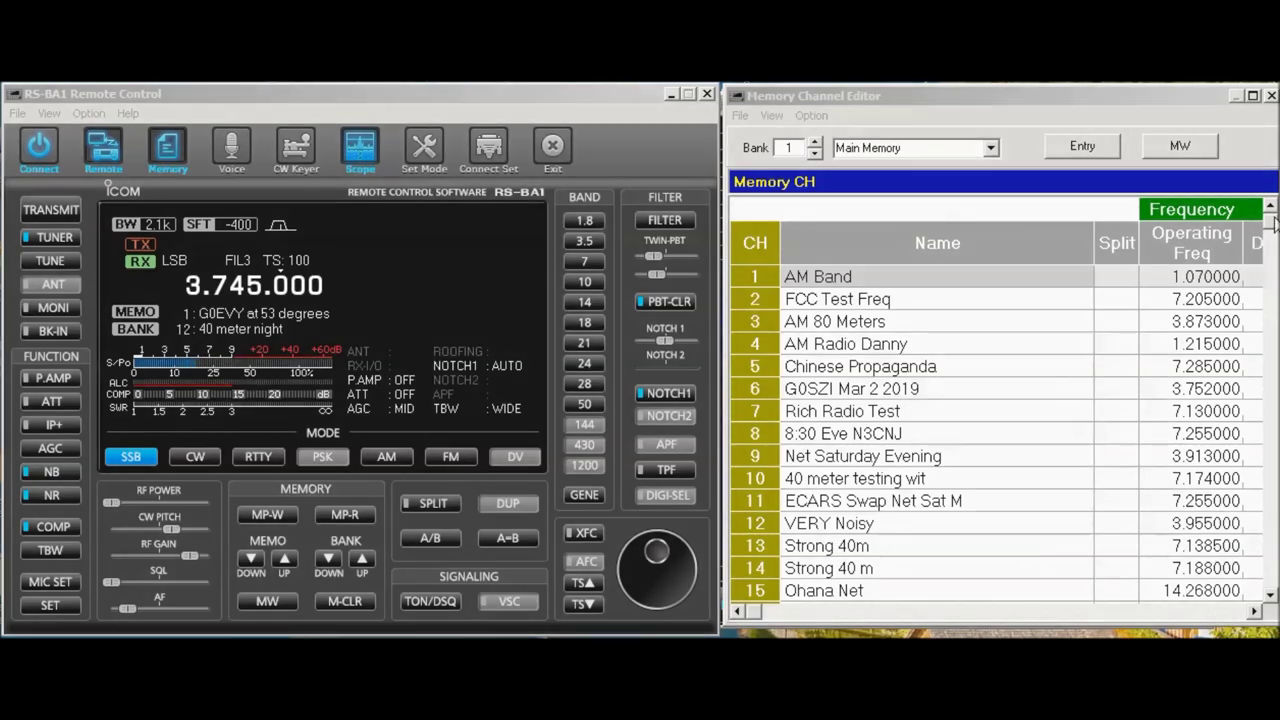
Step: Insert a blank row at channel 1 of the Main Memory bank and write the radio's current settings into it
drag(1271, 235, 1272, 562)
right_click(891, 274)
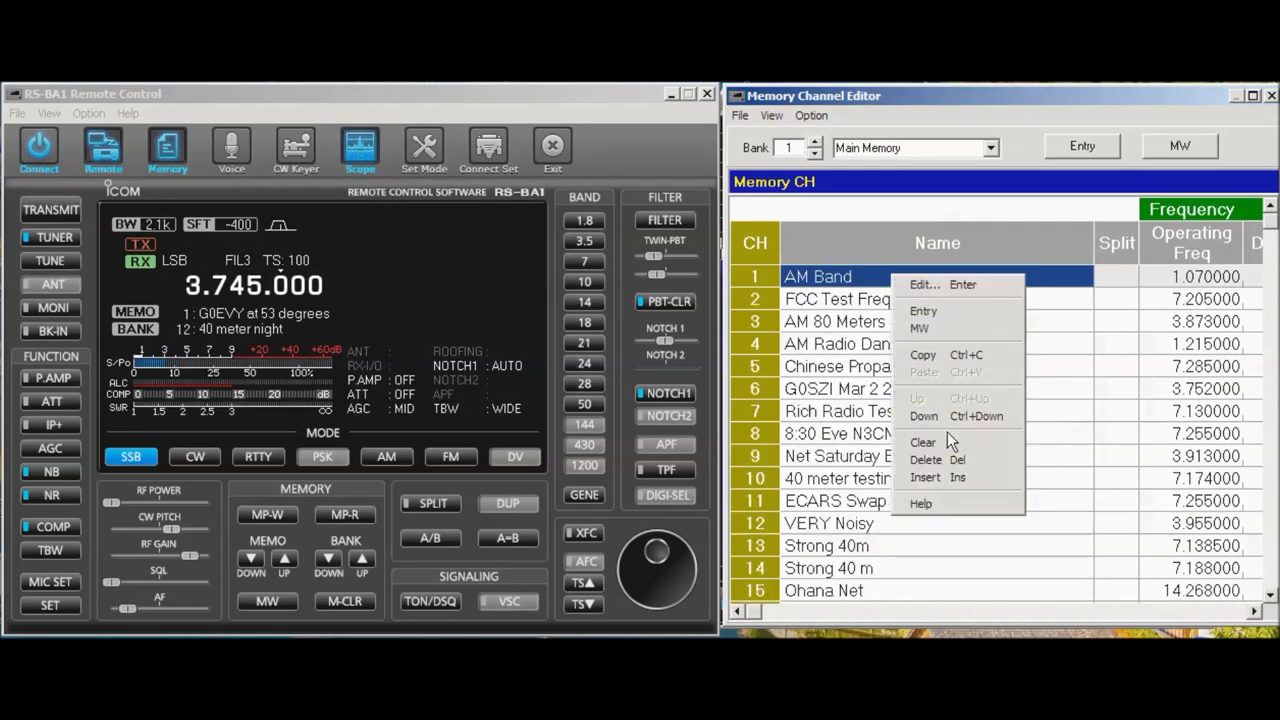
click(943, 472)
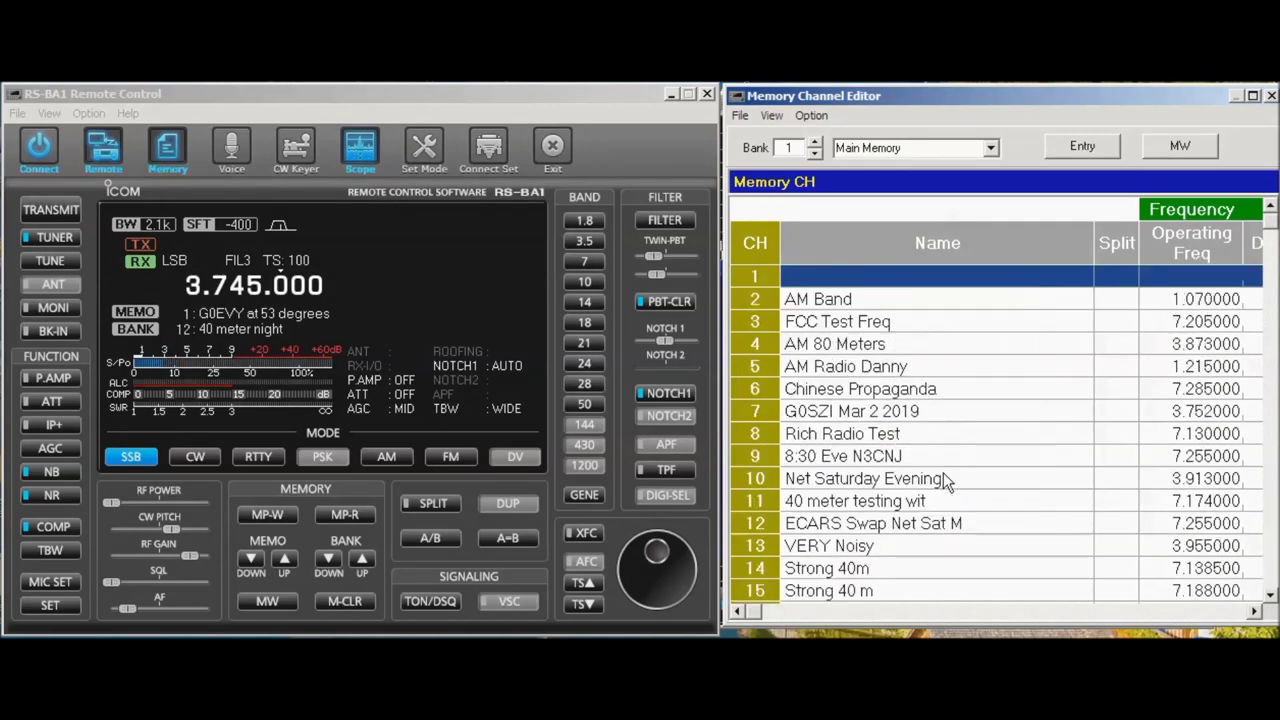
click(877, 277)
click(1168, 147)
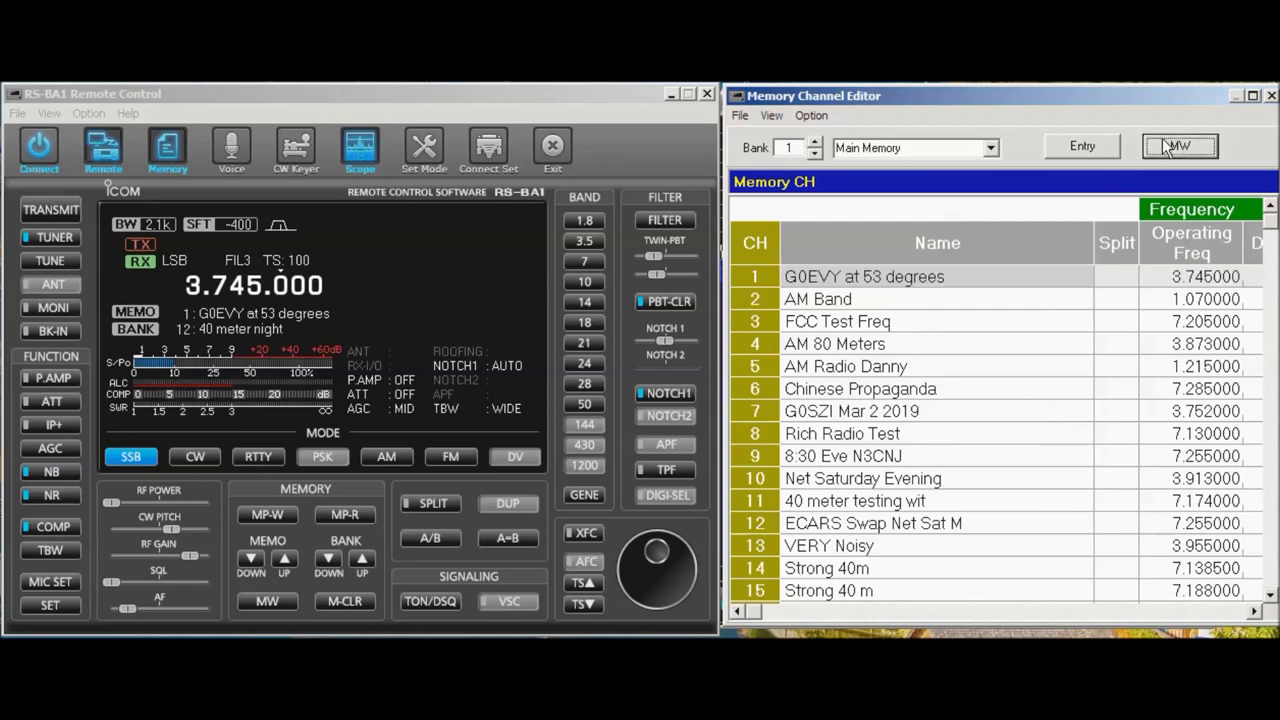
Step: Rename channel 1 of the Main Memory bank to Starting Point
click(894, 286)
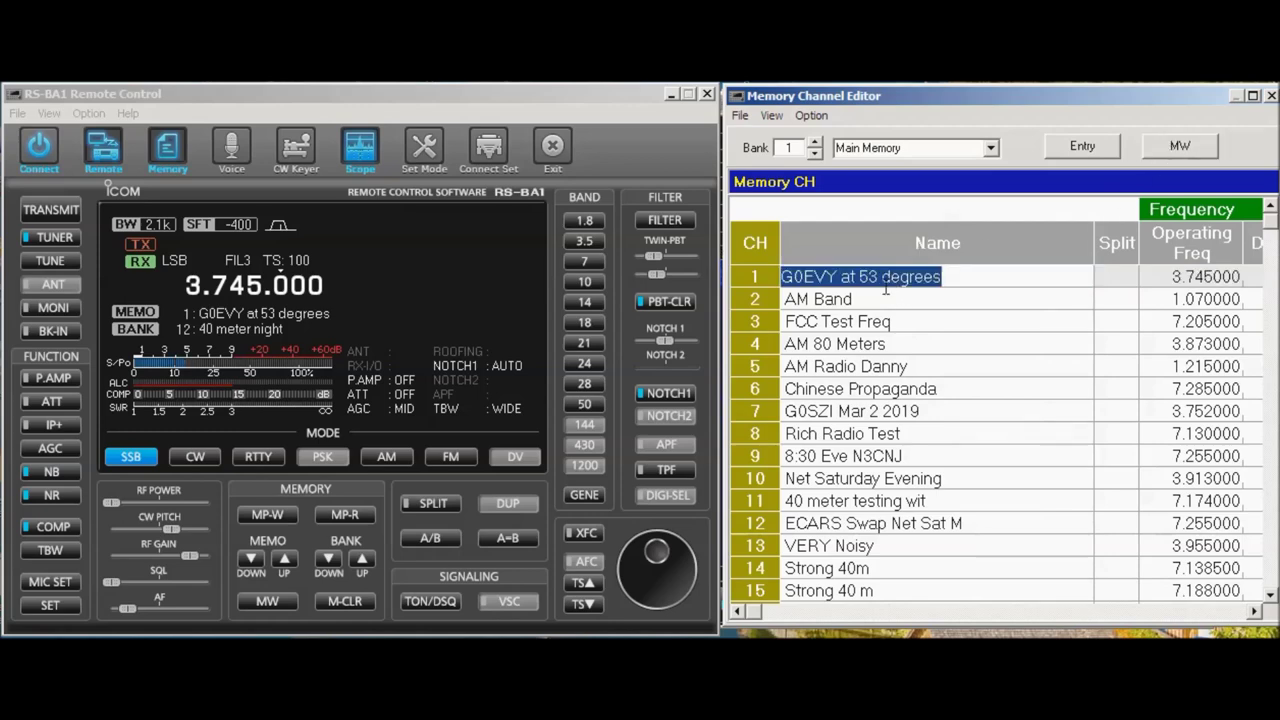
text(St)
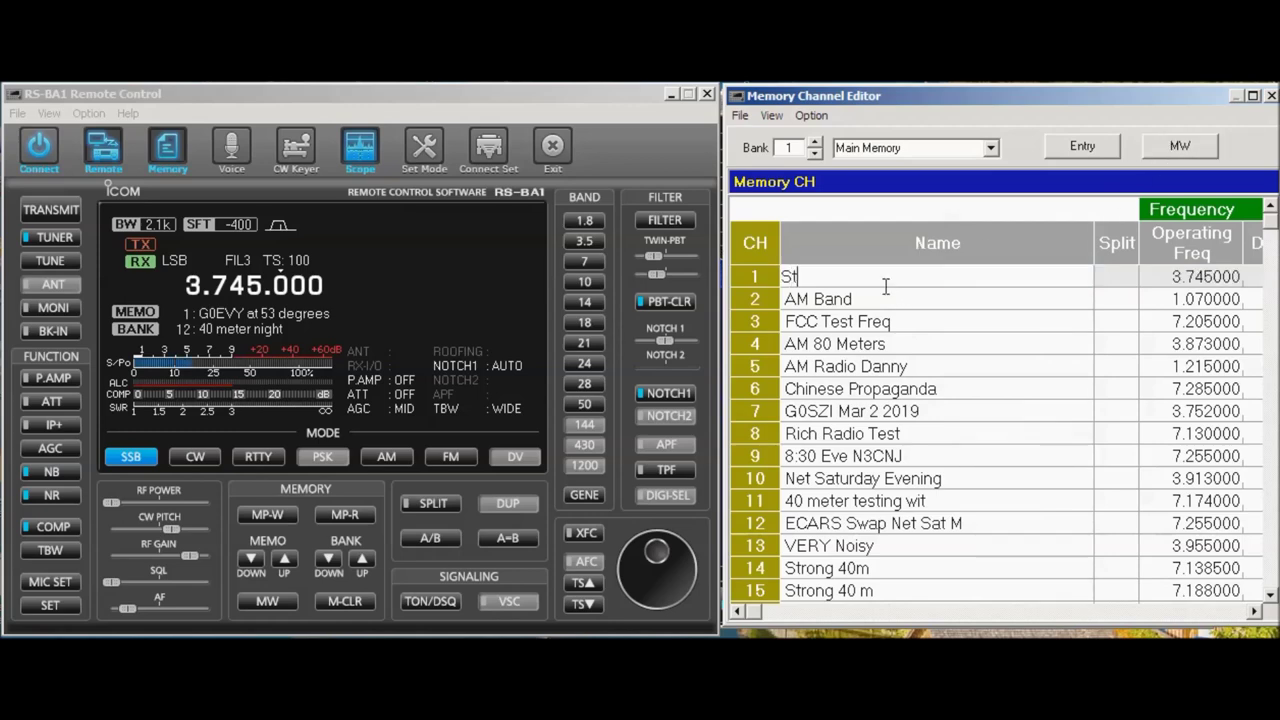
text(arting Point)
key(Return)
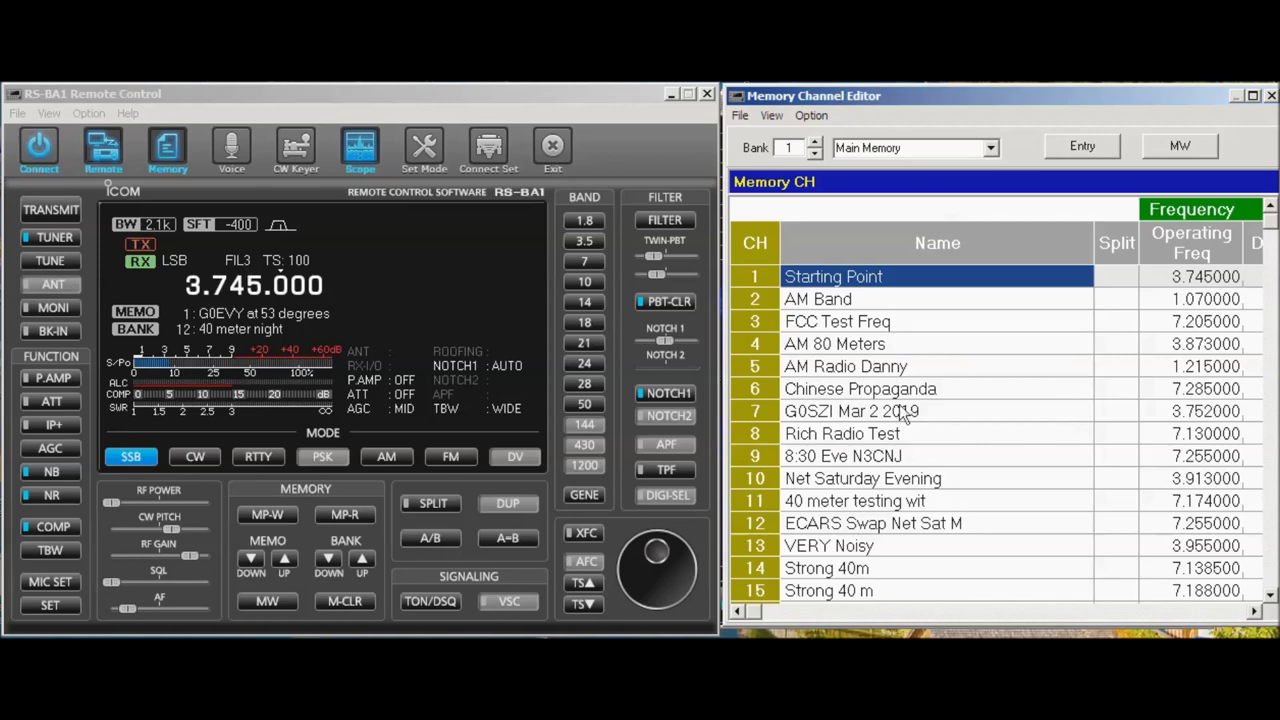
Step: Recall channels 7 and 10 of the Main Memory bank on the radio, then channel 4 of bank 22, the 10 meter bank
double_click(757, 410)
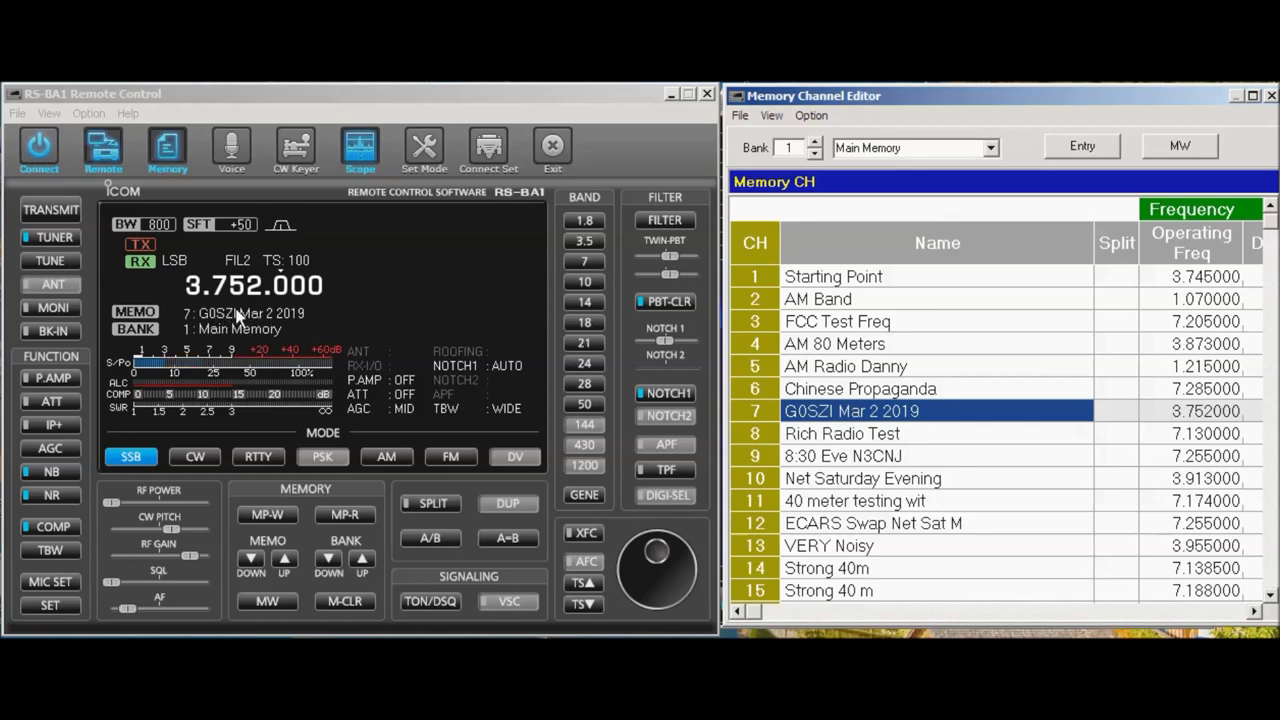
click(760, 477)
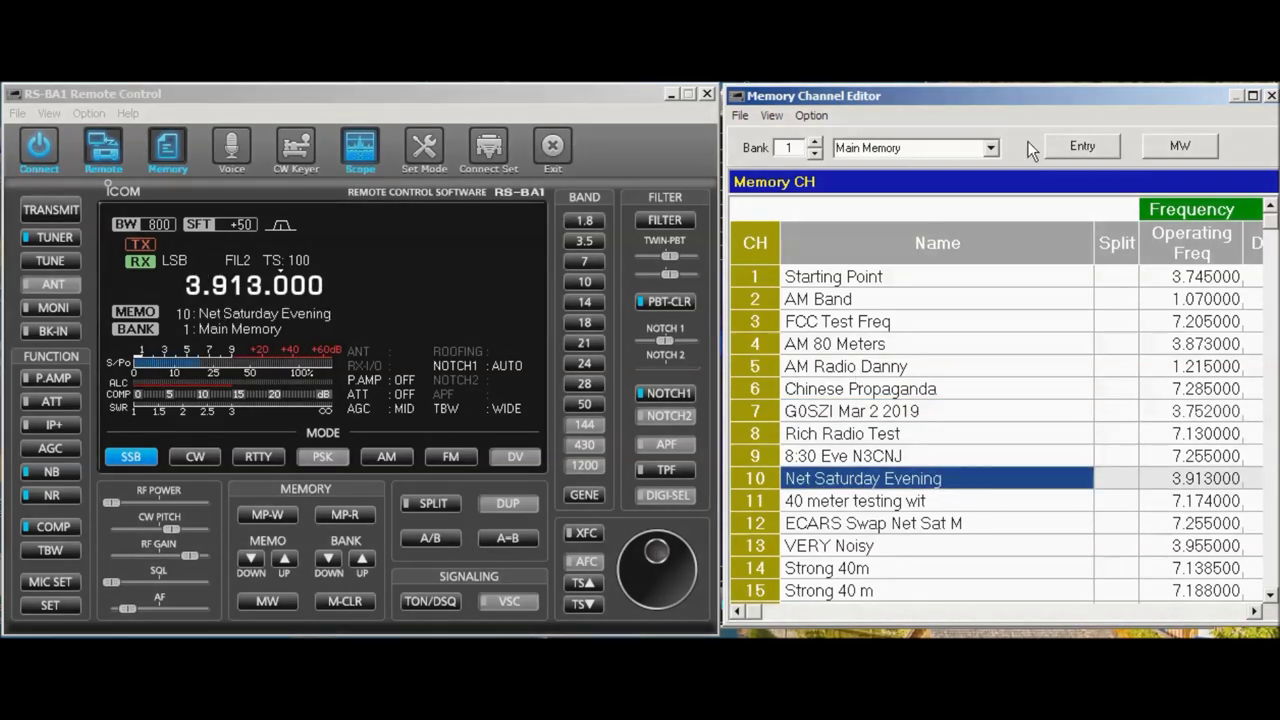
click(996, 148)
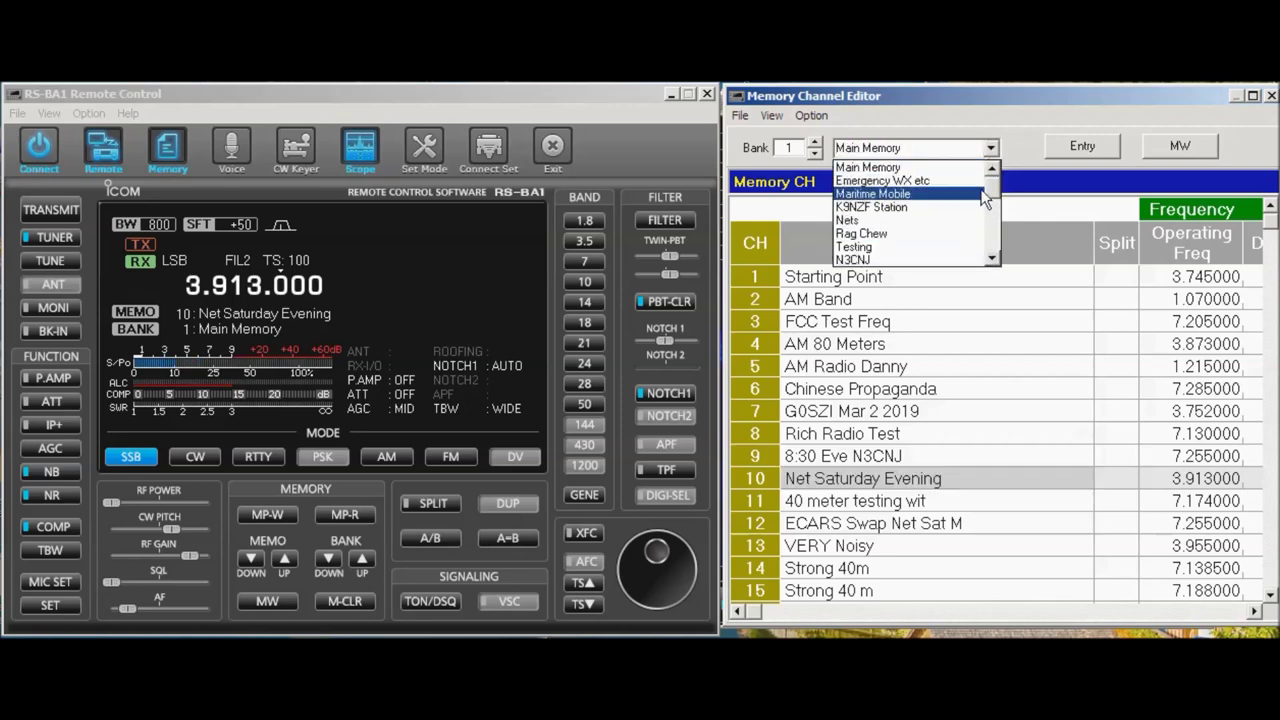
drag(998, 184, 998, 266)
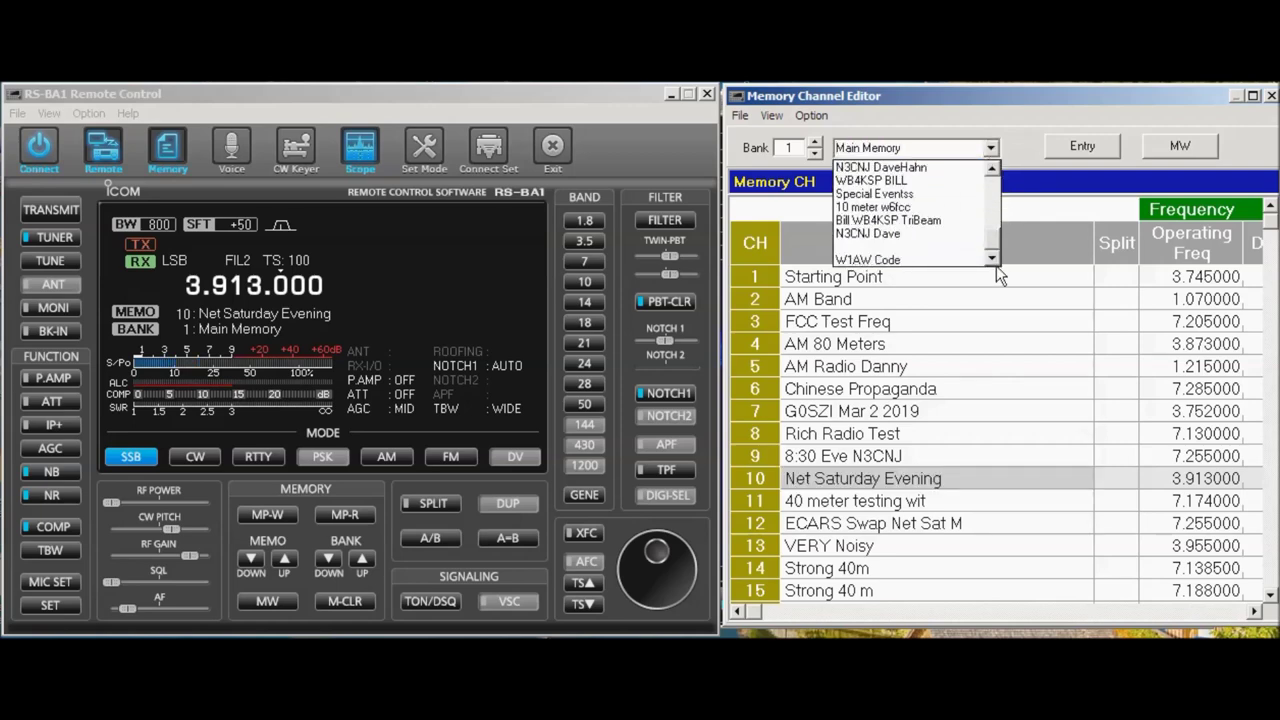
click(856, 207)
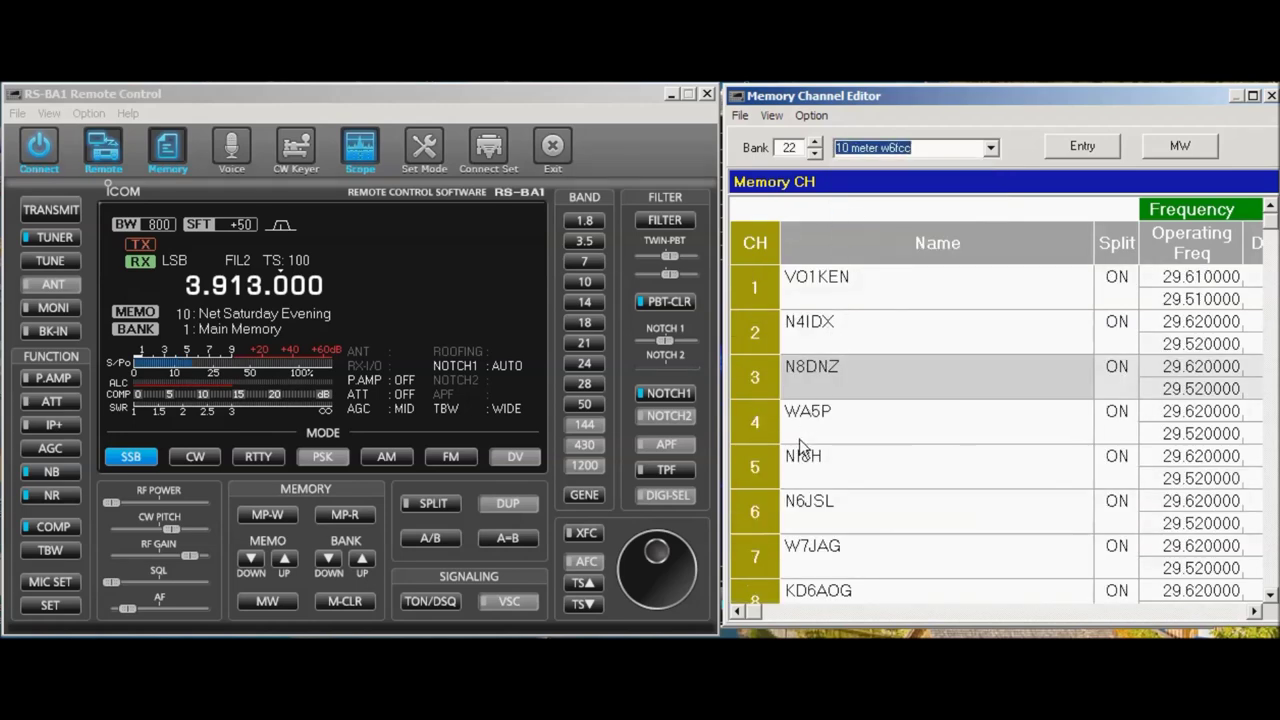
click(759, 419)
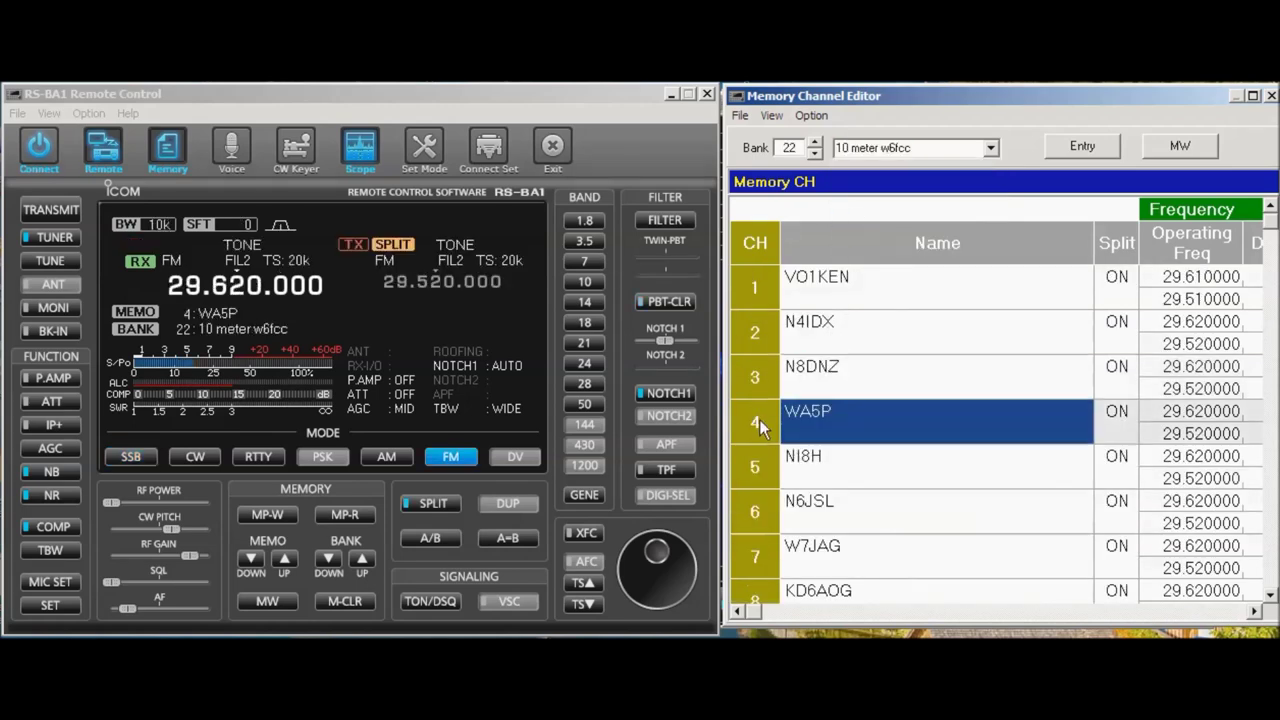